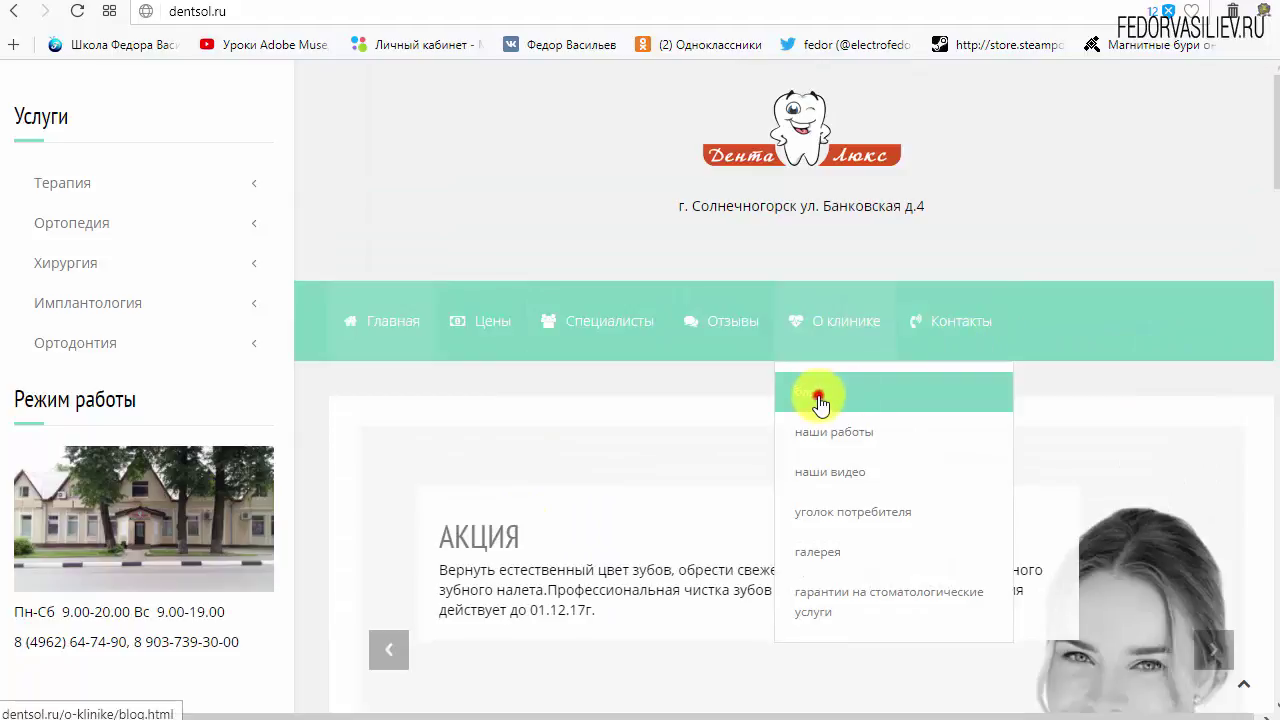
Examine the article previews on the clinic's blog page and in the homepage's Блог block
scroll(627, 424, "down", 2)
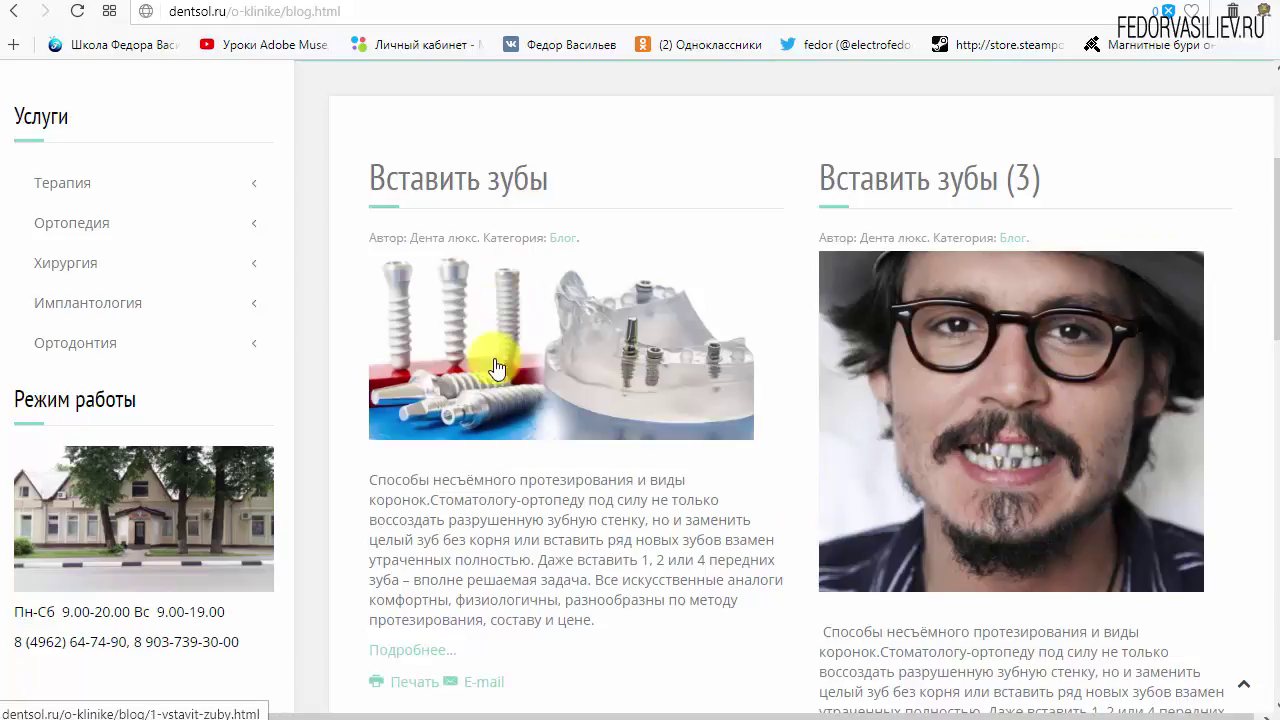
scroll(496, 357, "down", 7)
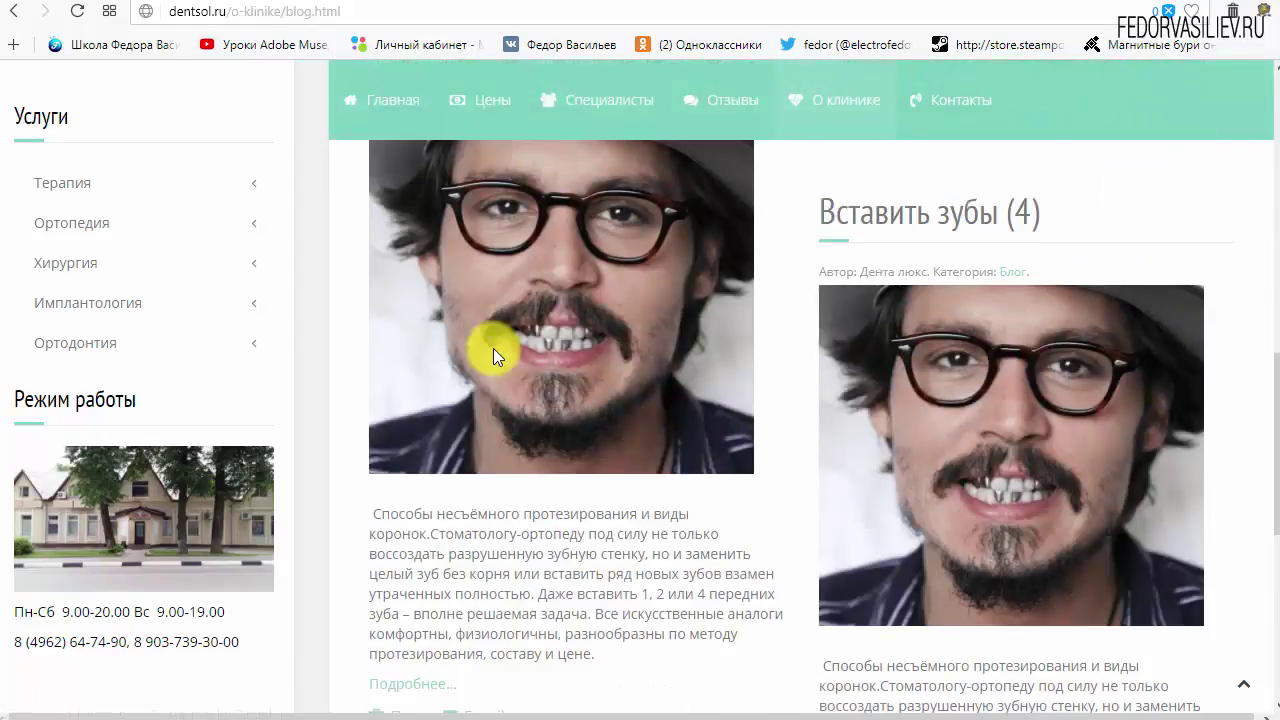
scroll(496, 357, "up", 5)
scroll(493, 357, "up", 2)
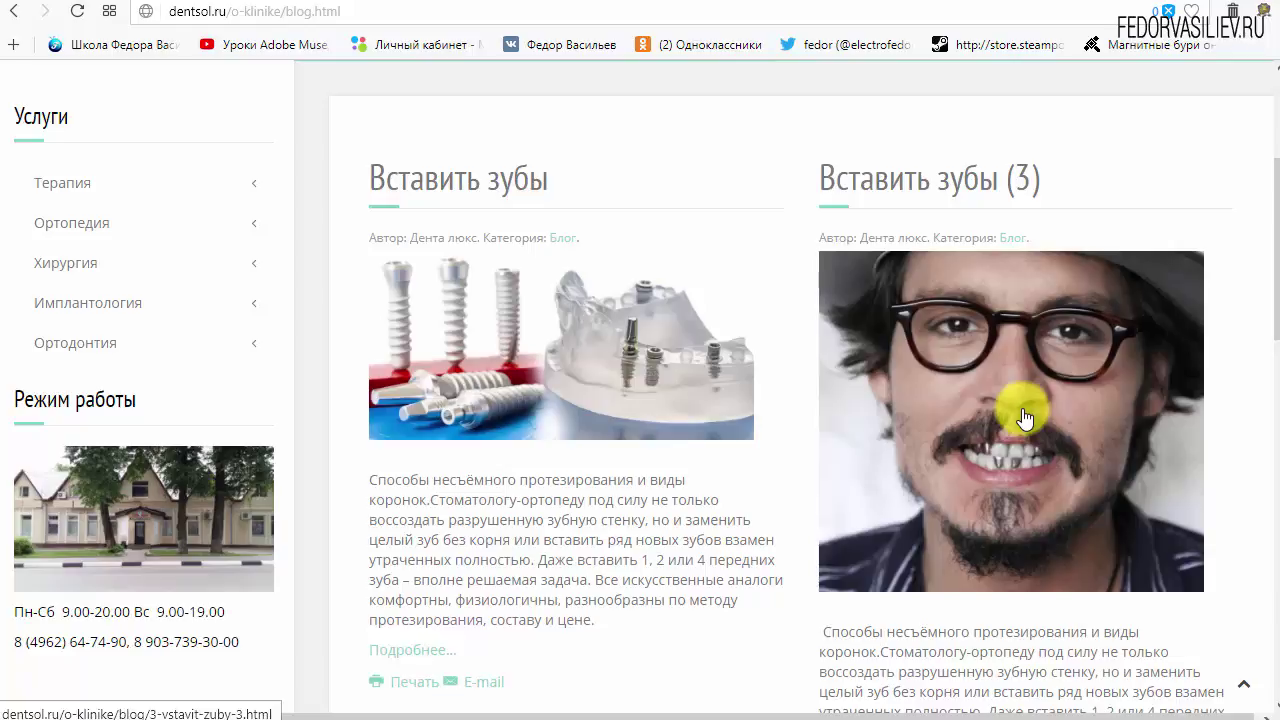
right_click(957, 385)
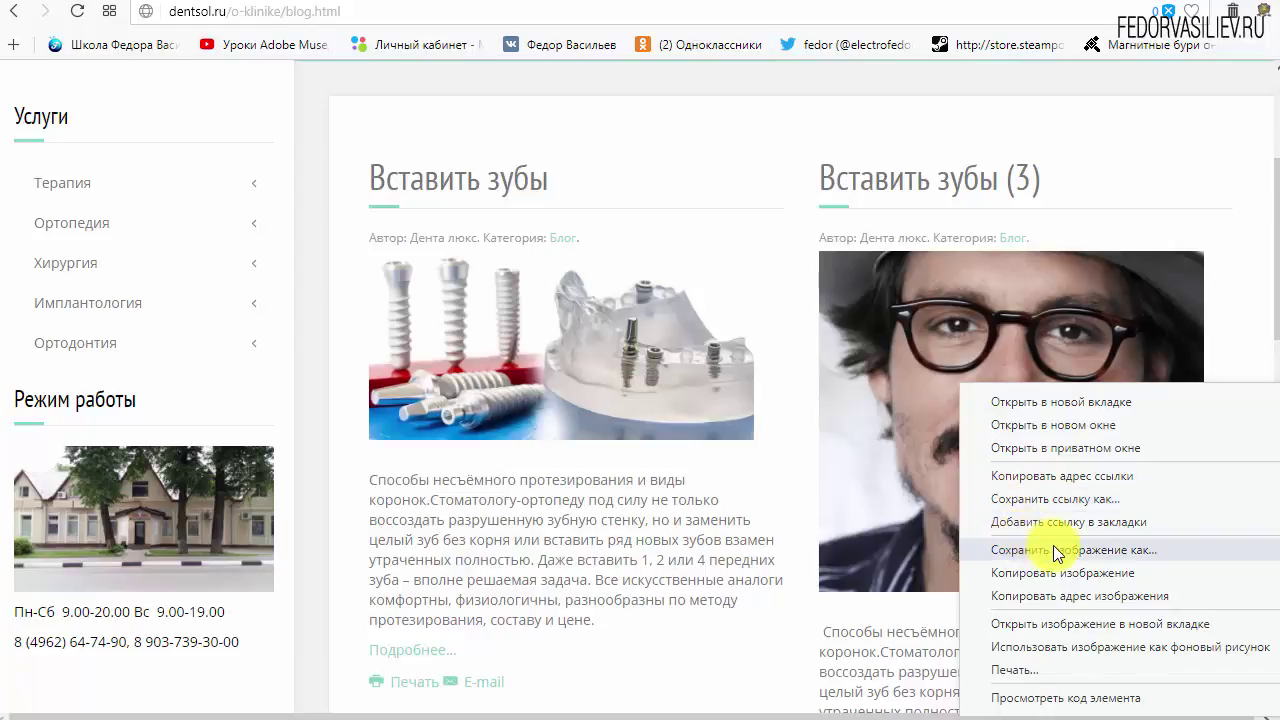
right_click(970, 336)
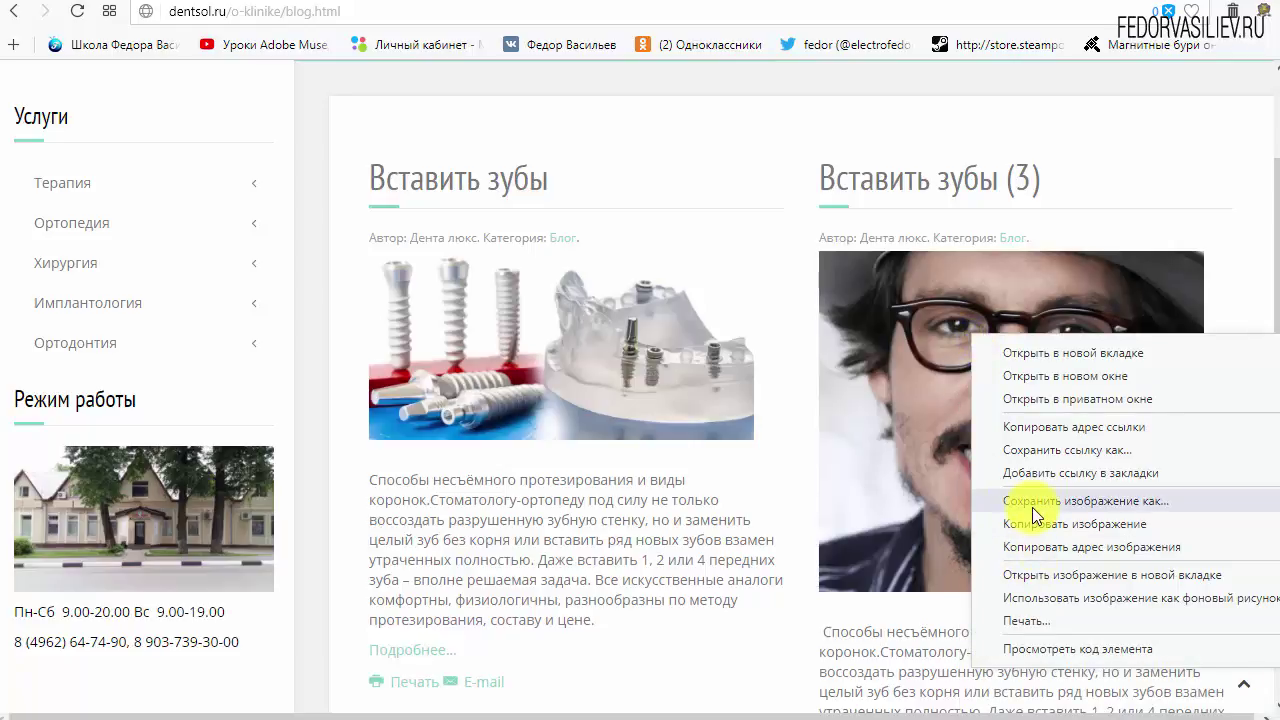
left_click(750, 488)
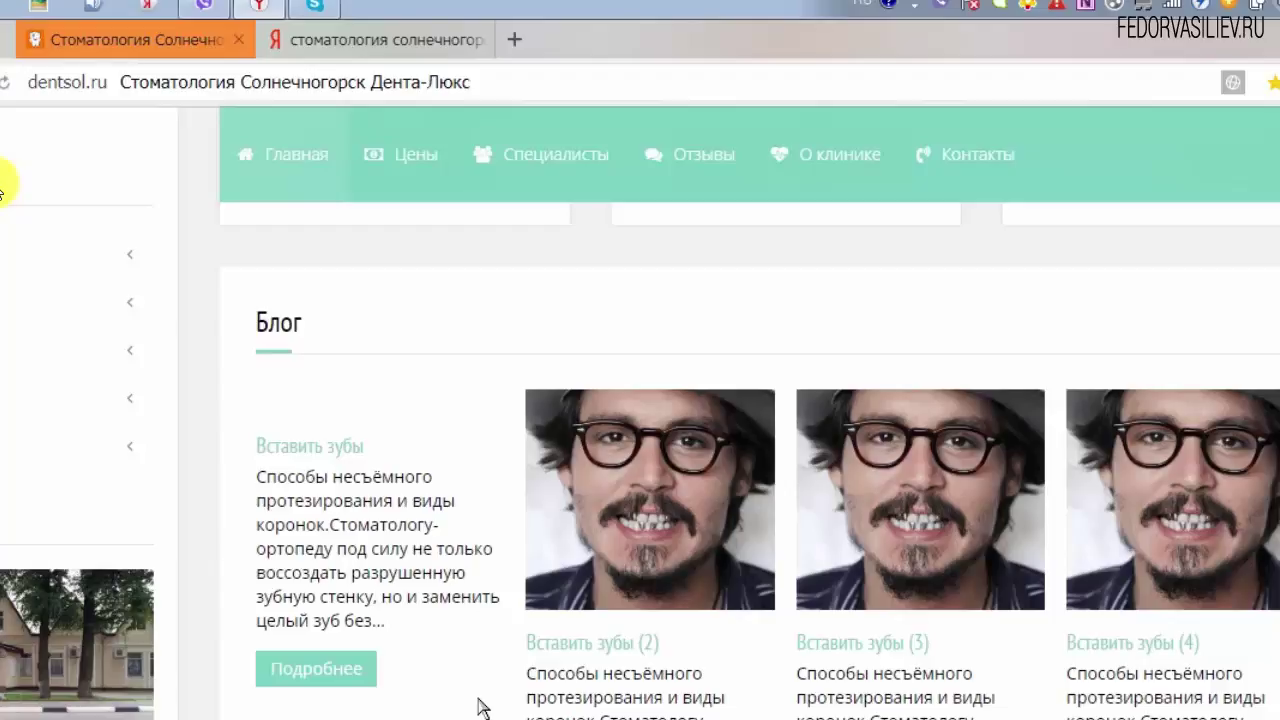
scroll(483, 707, "down", 2)
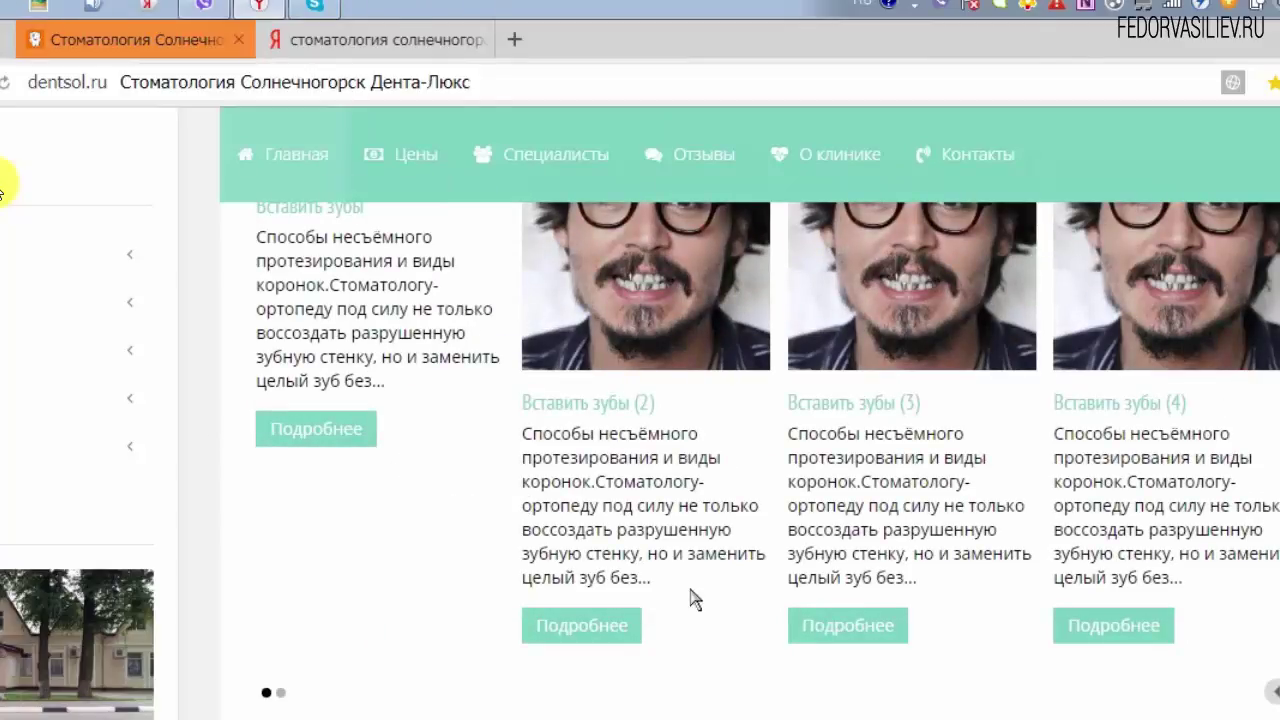
Open the site's Joomla control panel in a new browser tab and display the list of site modules
left_click(514, 39)
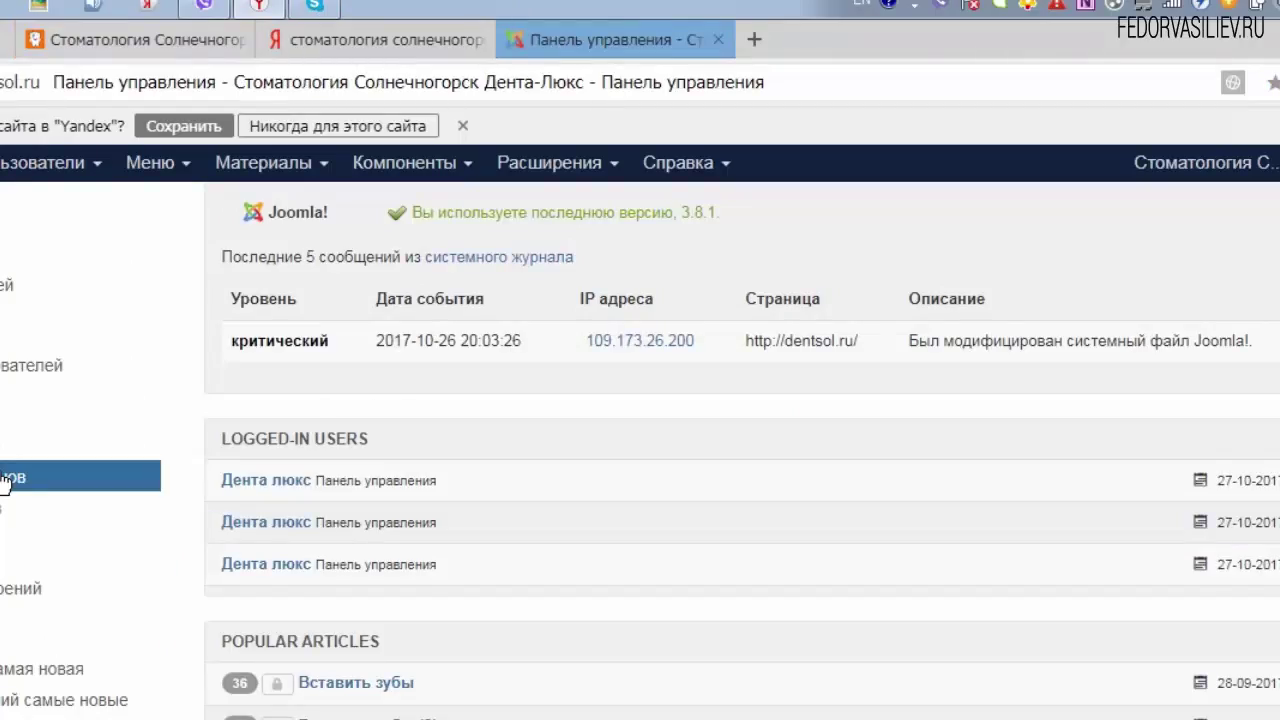
left_click(60, 285)
scroll(186, 530, "down", 3)
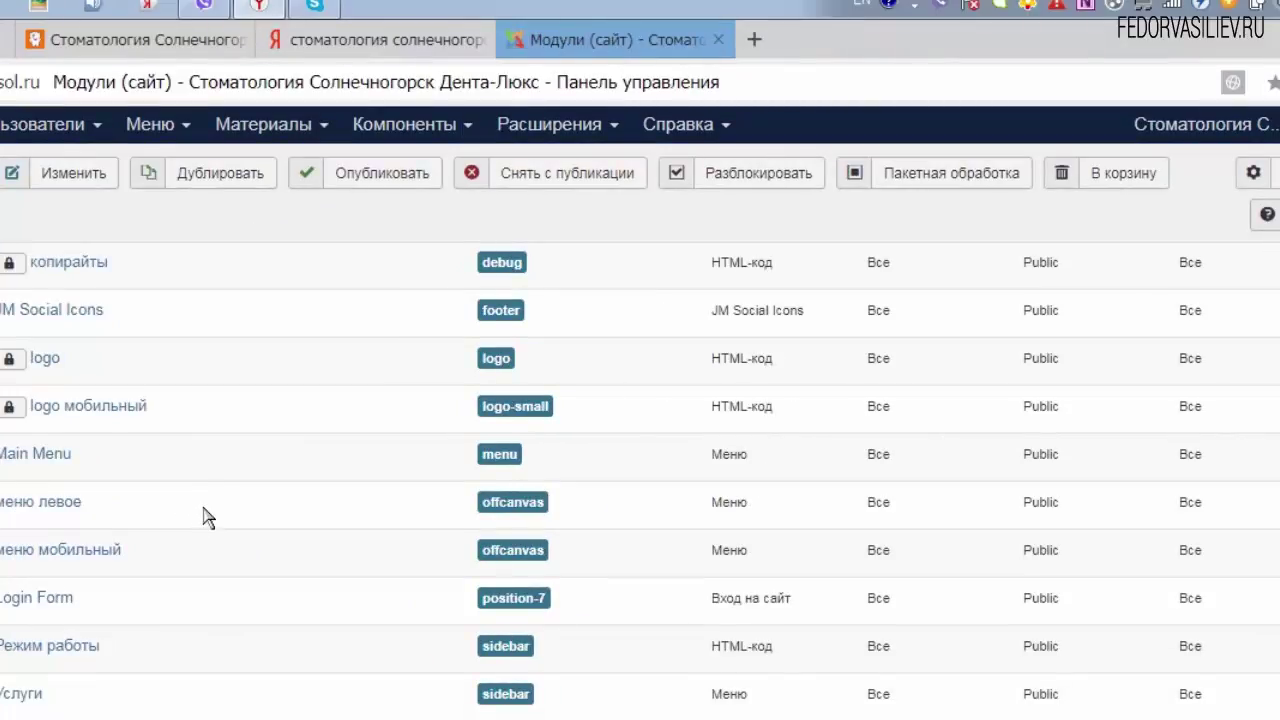
scroll(205, 529, "down", 2)
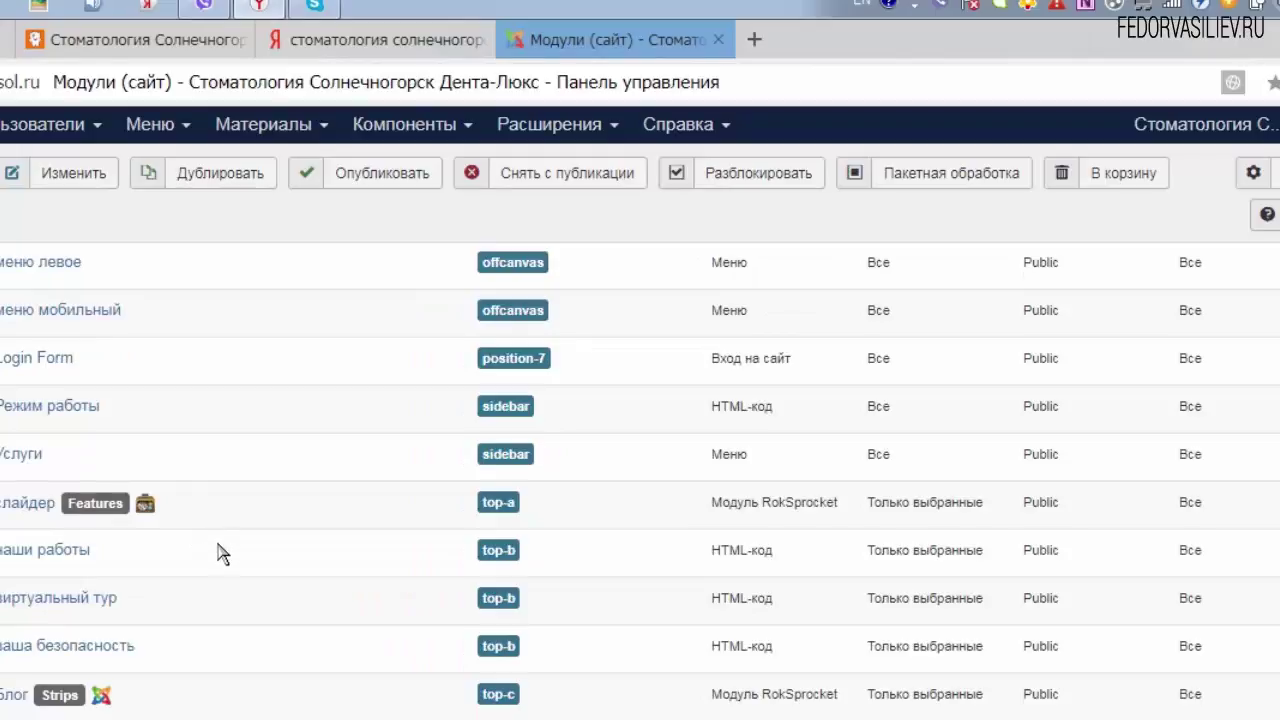
left_click(27, 506)
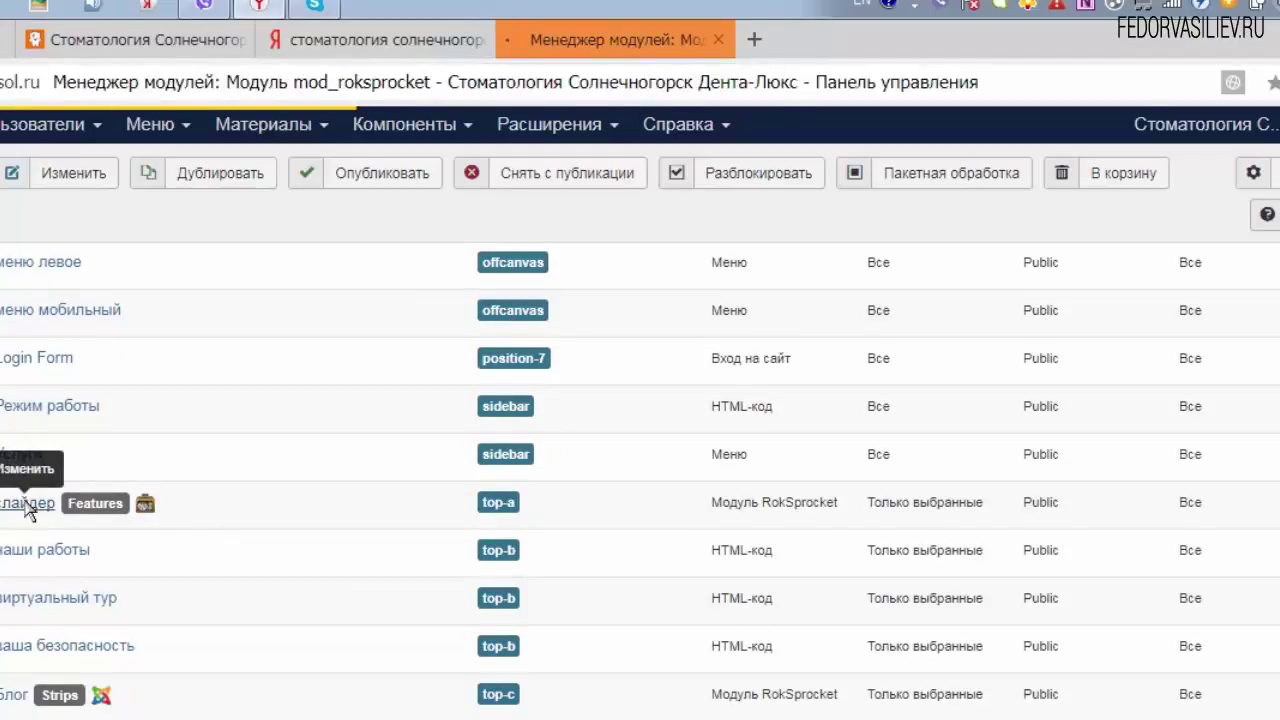
key("alt+Left")
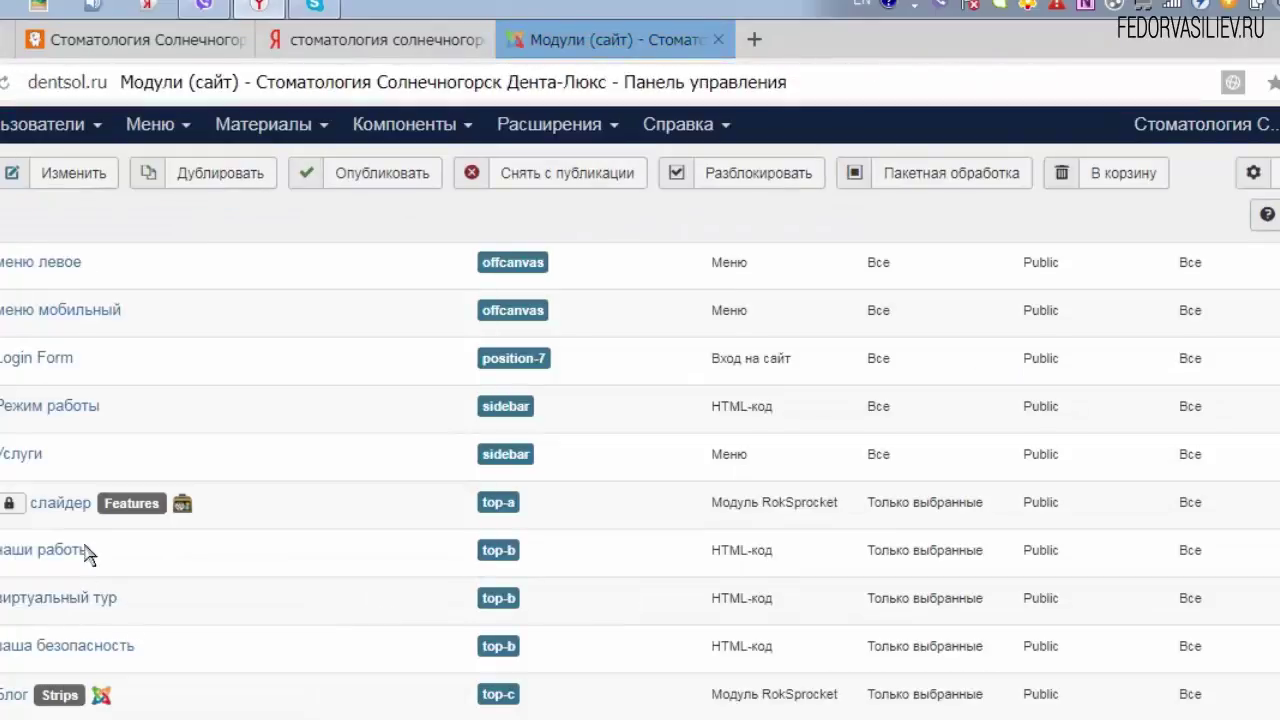
scroll(165, 673, "up", 5)
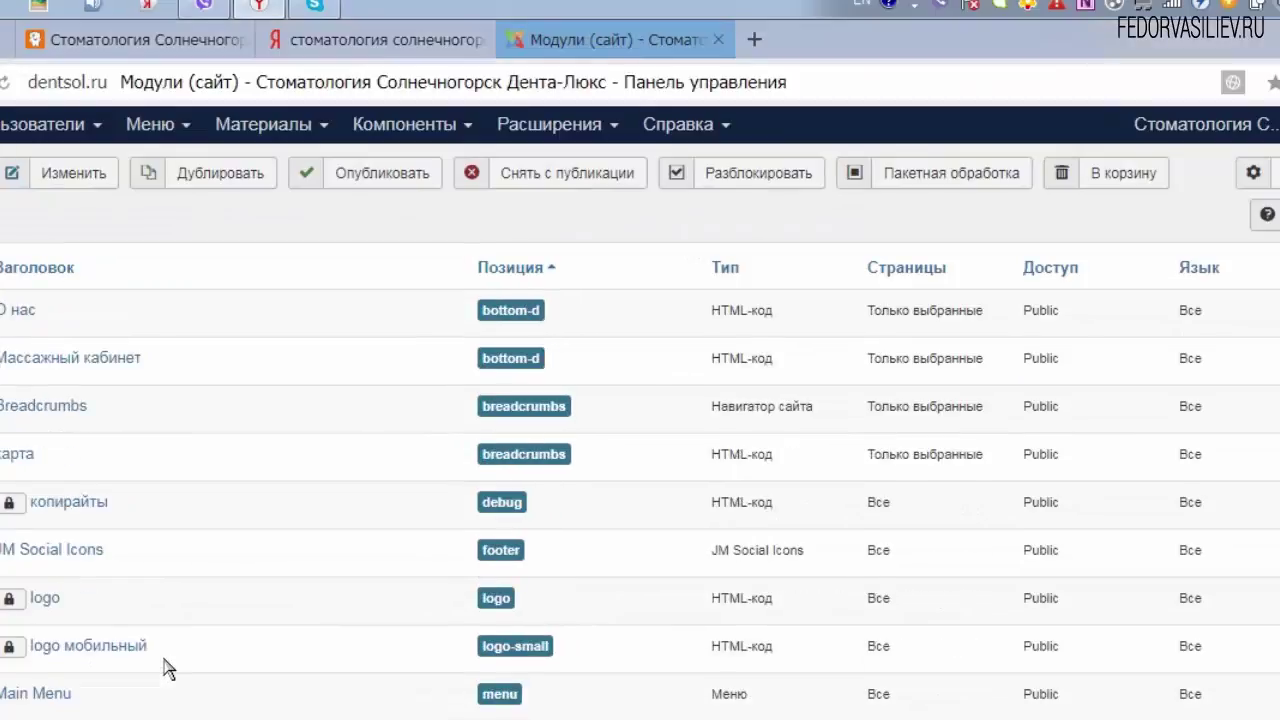
scroll(165, 673, "down", 5)
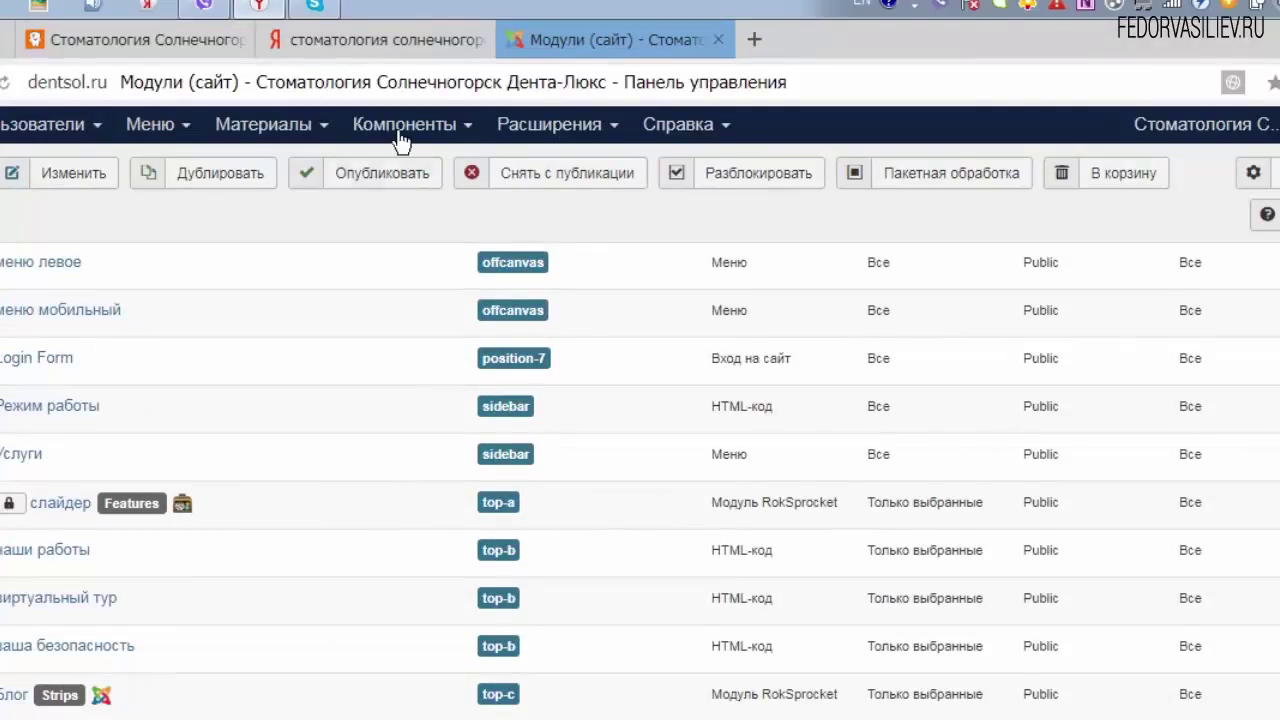
Check the position of the Блог block on the homepage and open the matching Блог module for editing
left_click(175, 40)
scroll(325, 365, "up", 3)
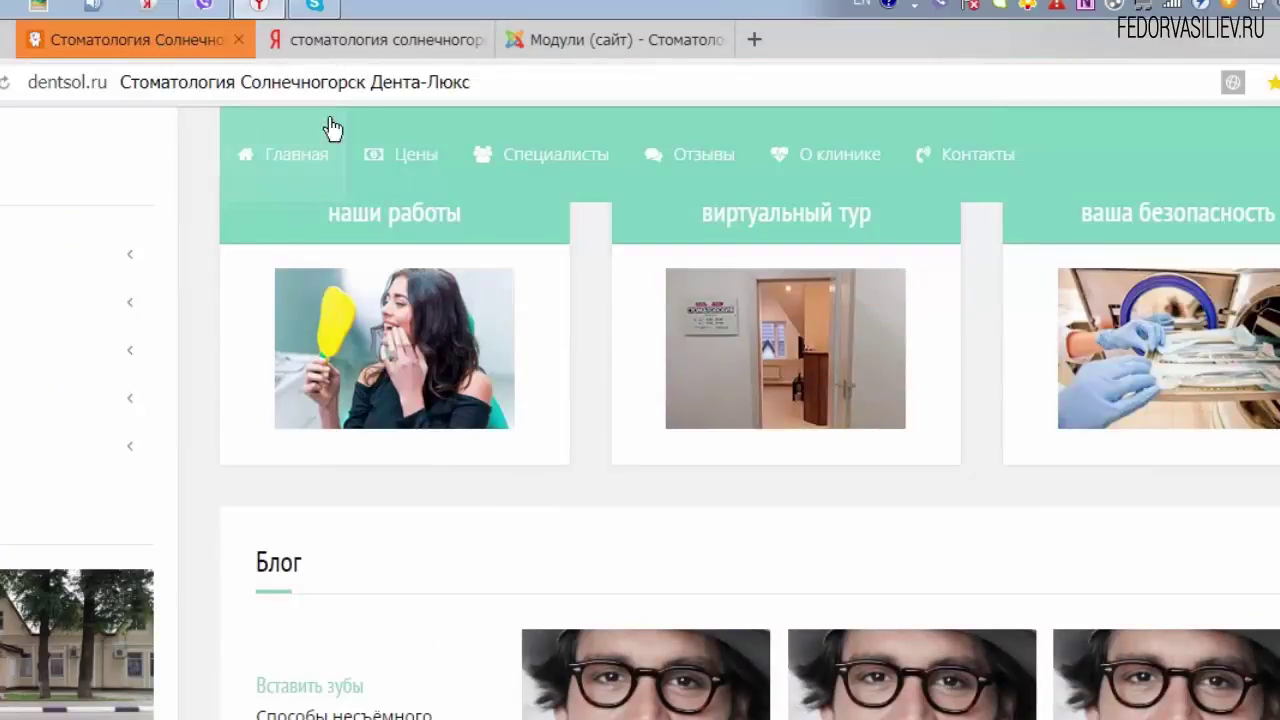
left_click(534, 45)
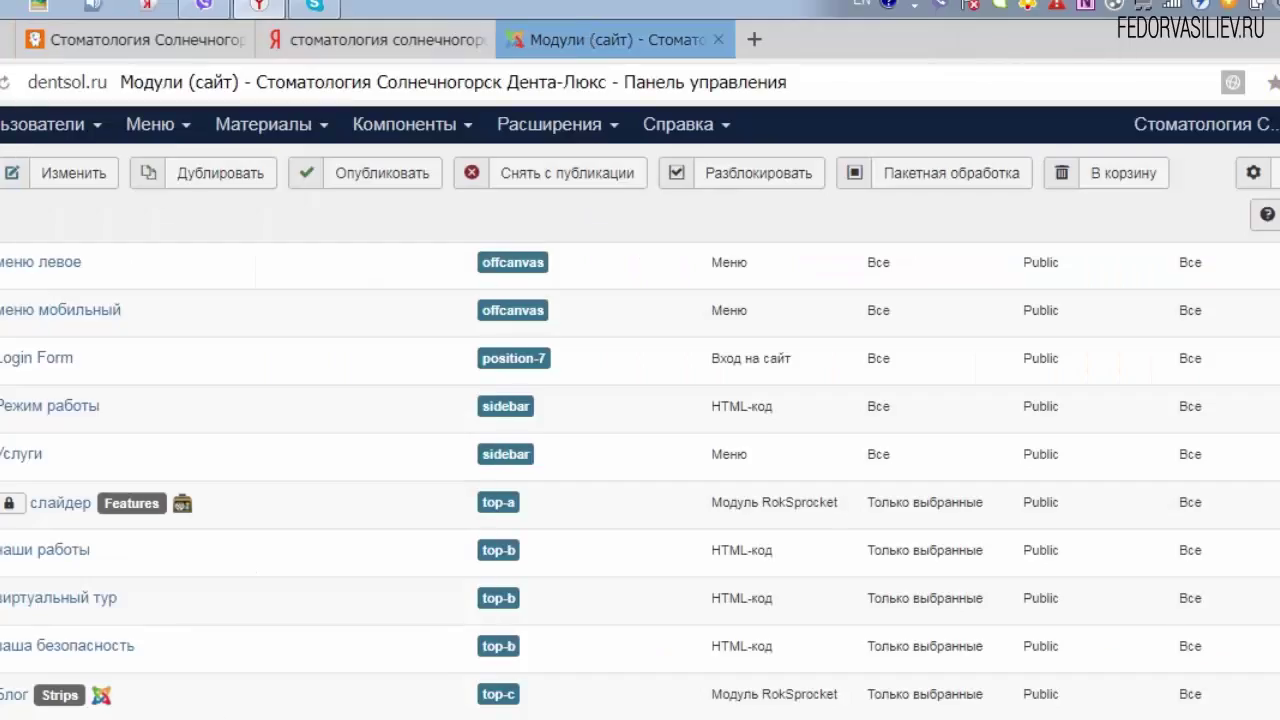
left_click(10, 697)
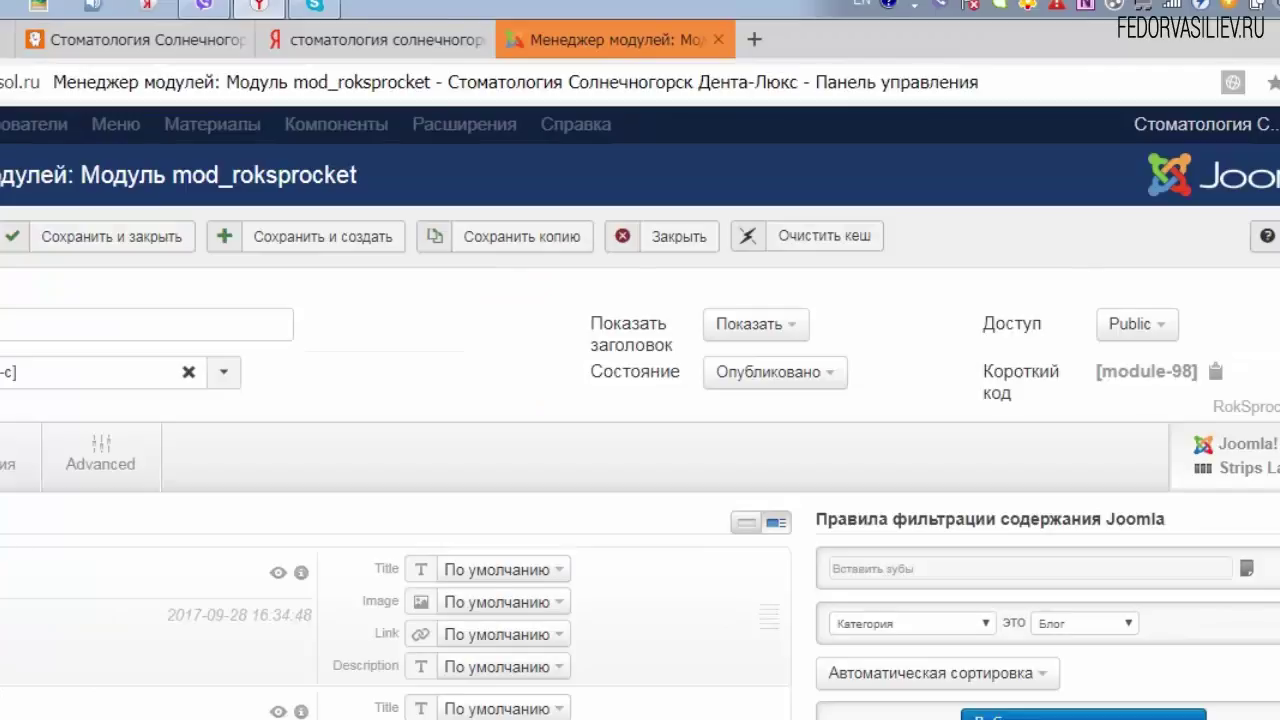
Set the Блог module's animation to Fly In and save the module
scroll(640, 450, "down", 3)
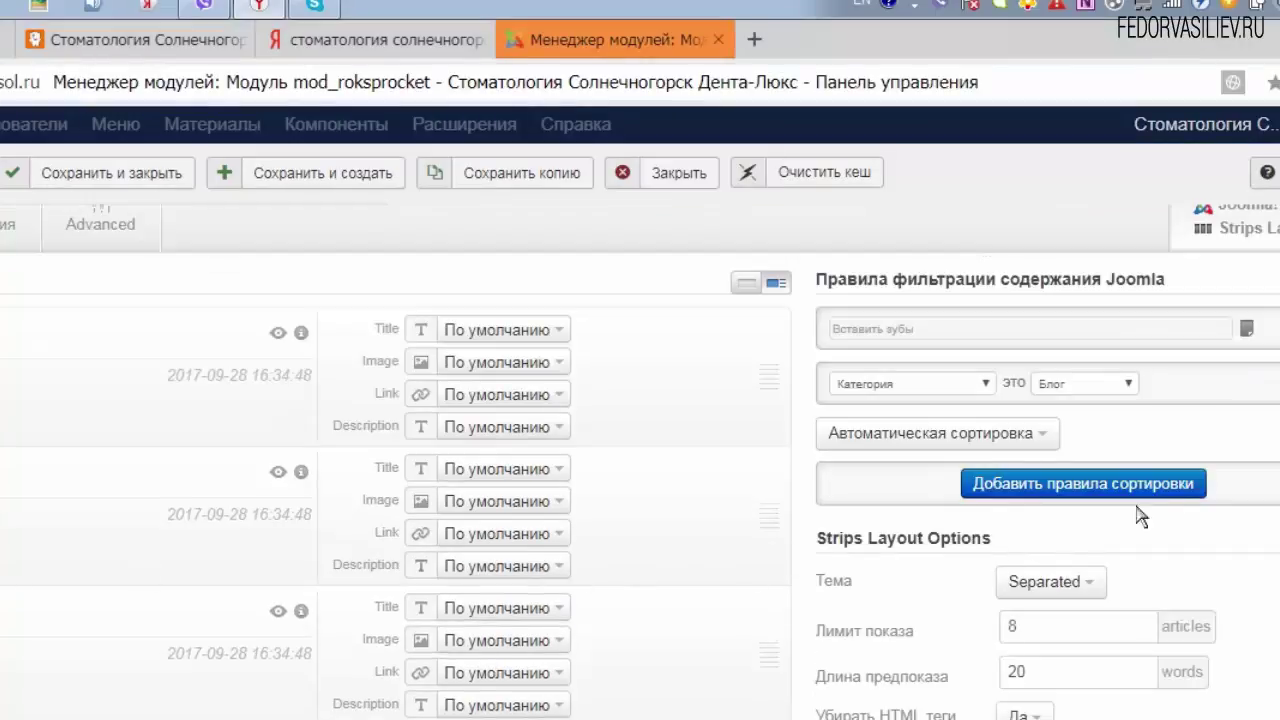
scroll(1233, 388, "up", 2)
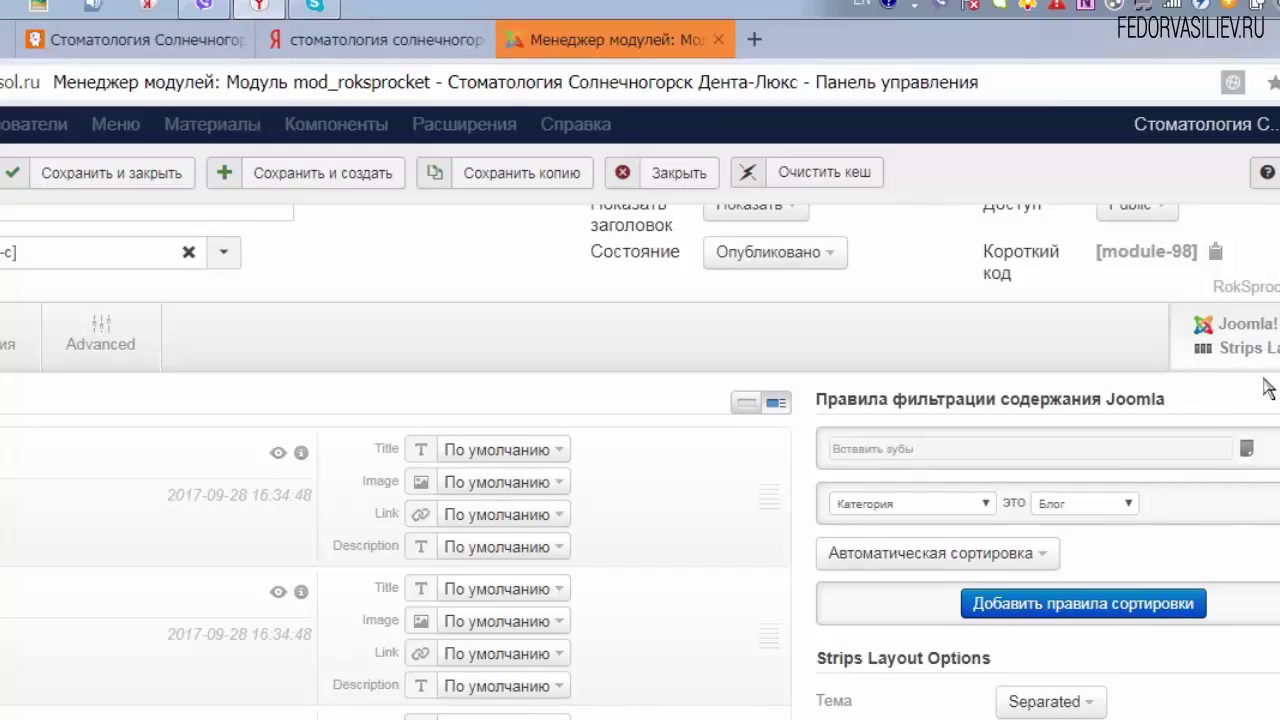
scroll(640, 450, "down", 8)
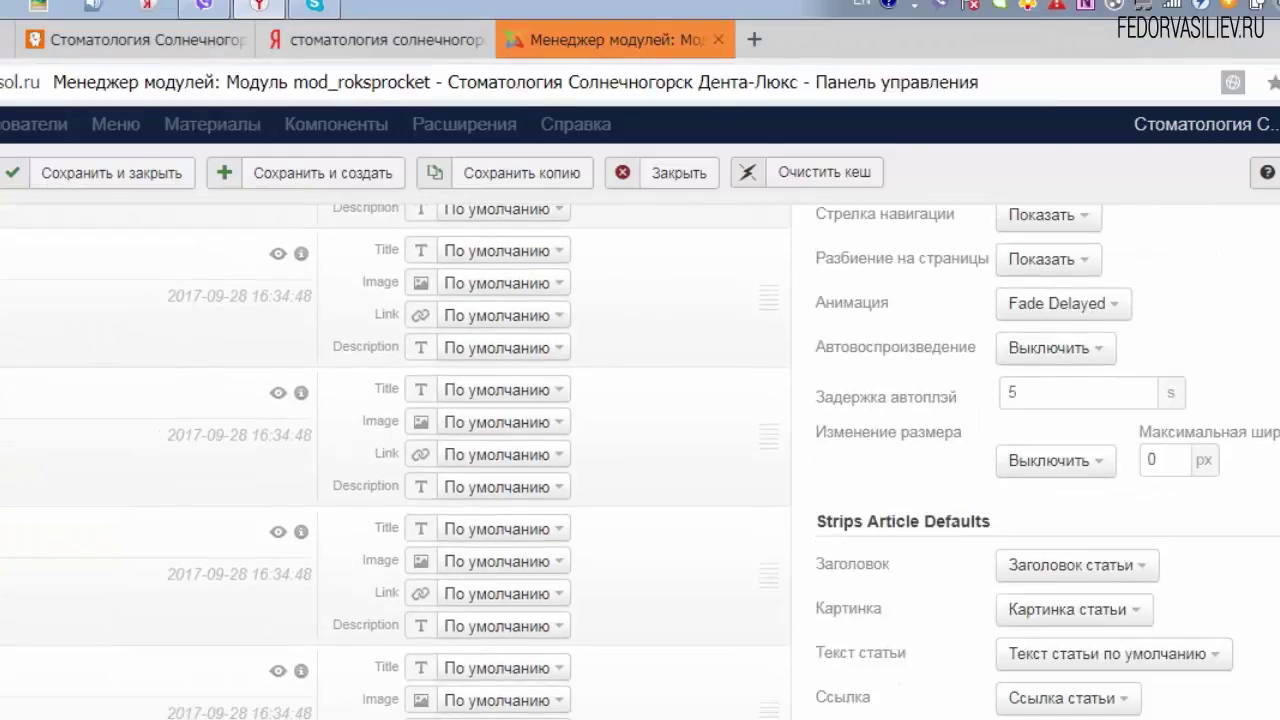
scroll(1040, 450, "up", 1)
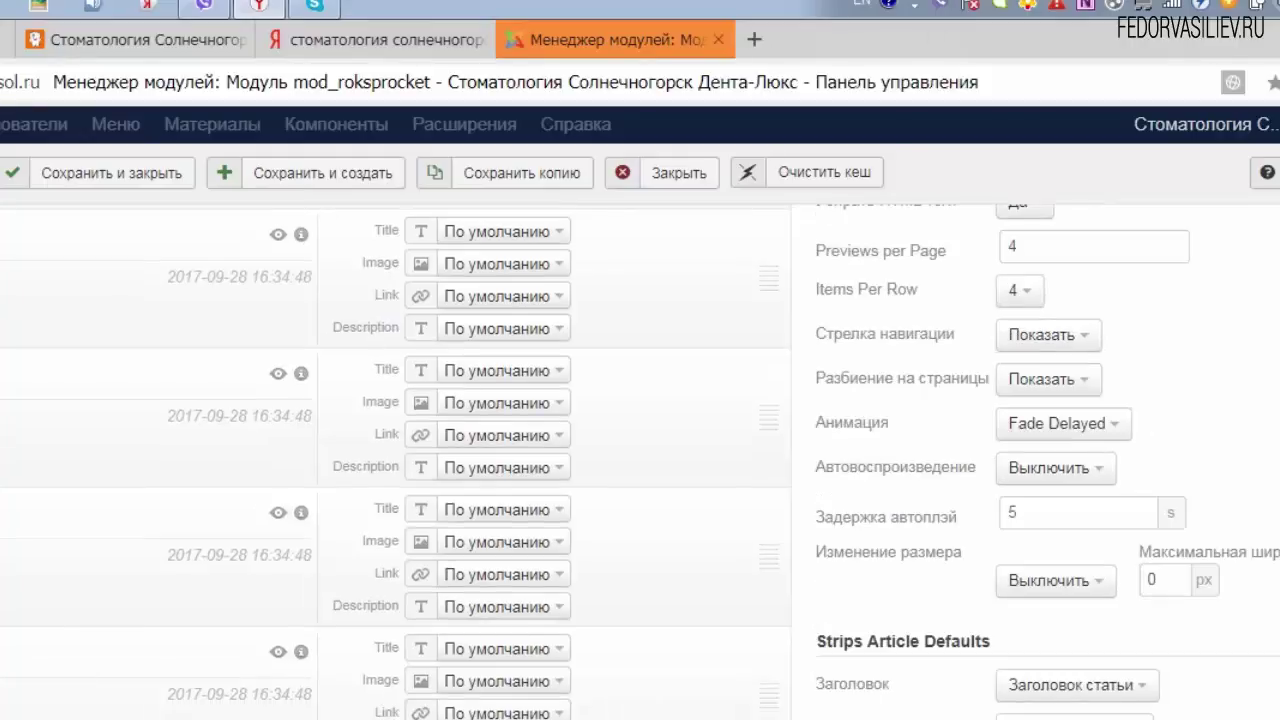
left_click(1115, 428)
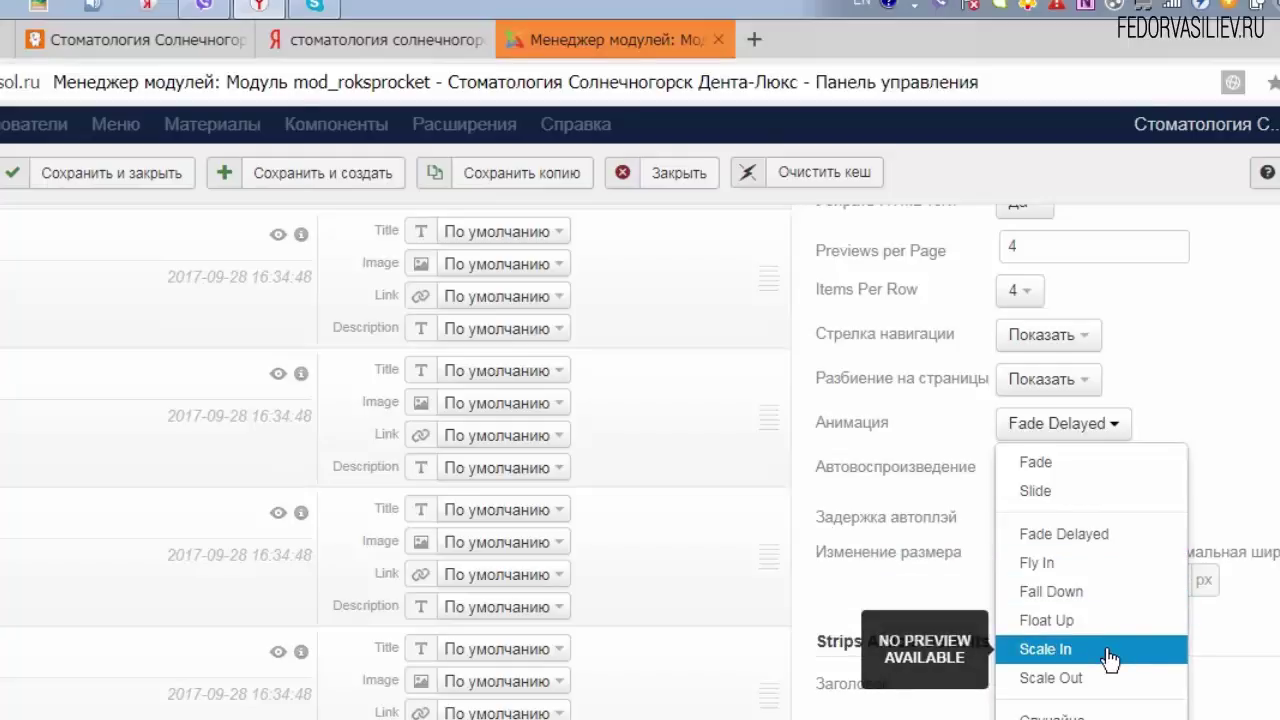
left_click(1112, 573)
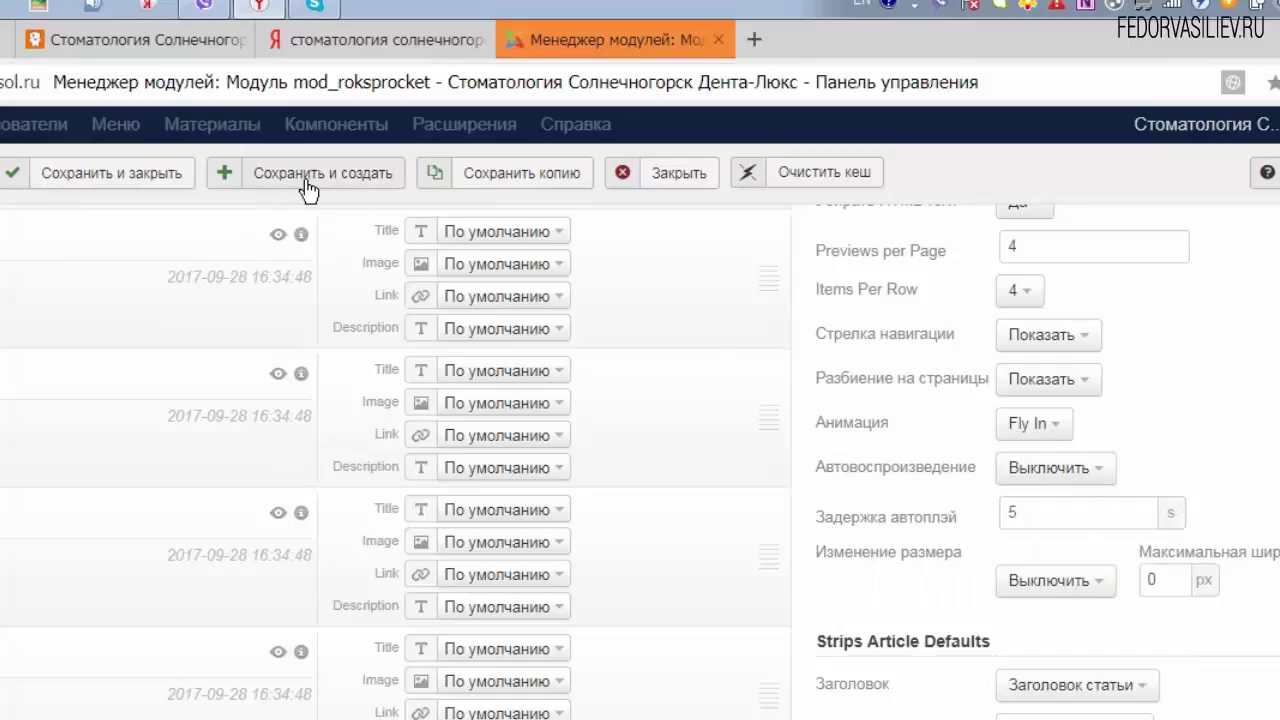
left_click(128, 180)
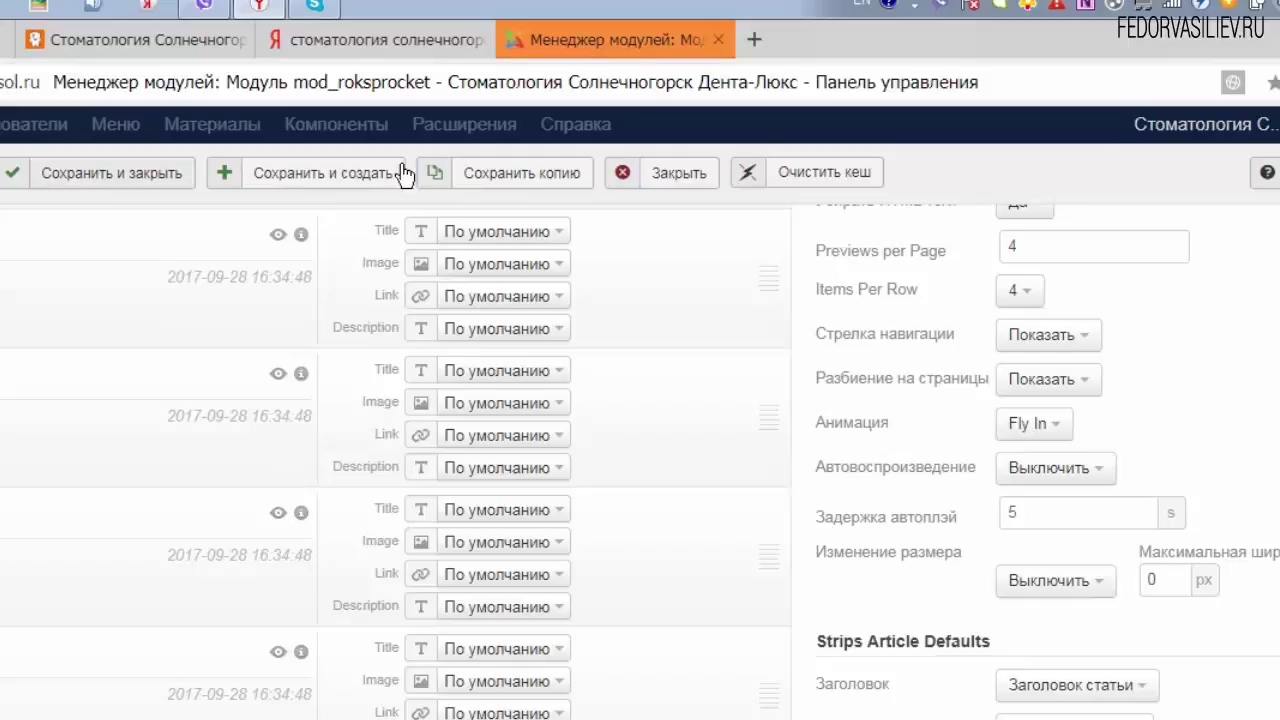
Open the live site from the control panel and check how the Блог block's articles switch
left_click(1245, 130)
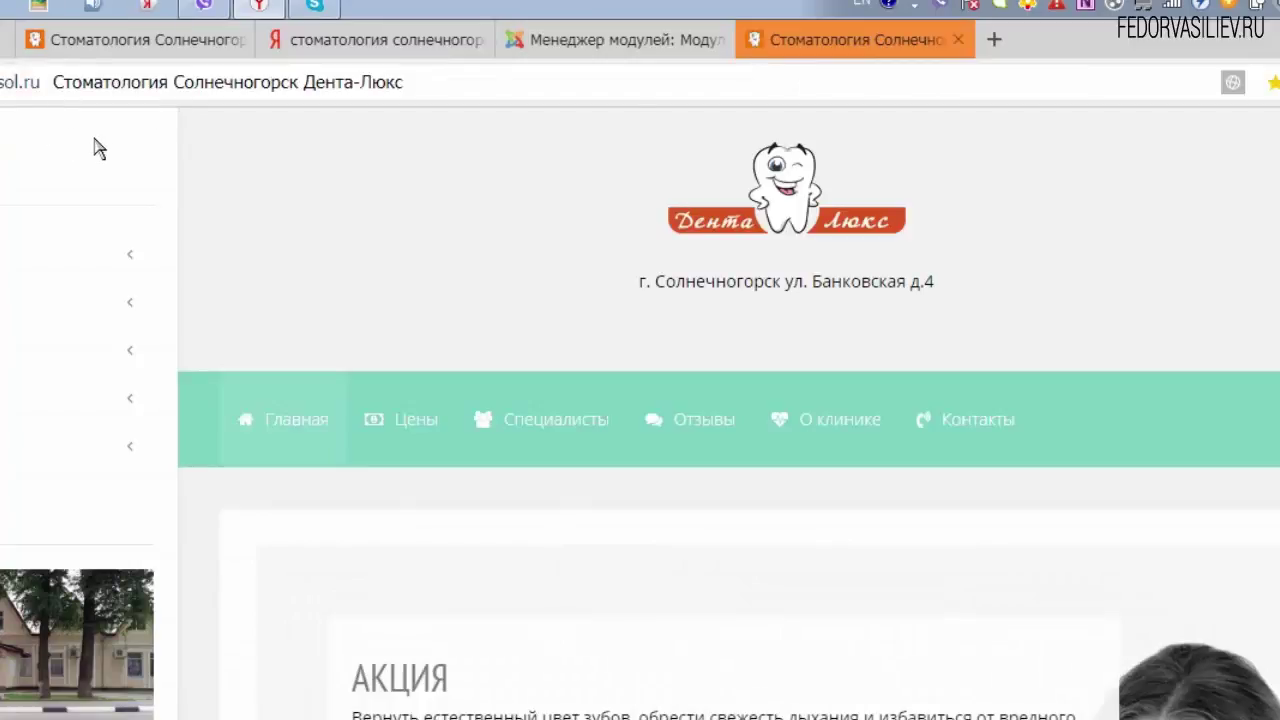
scroll(682, 420, "down", 5)
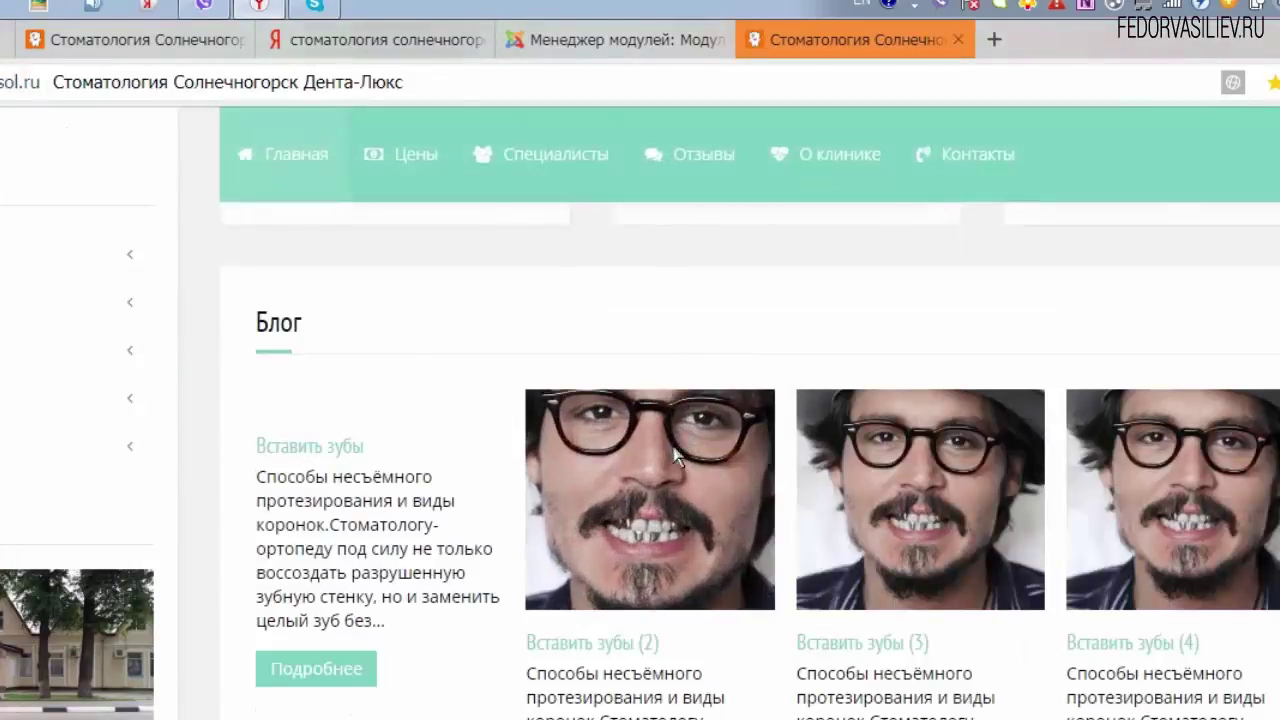
scroll(676, 456, "down", 2)
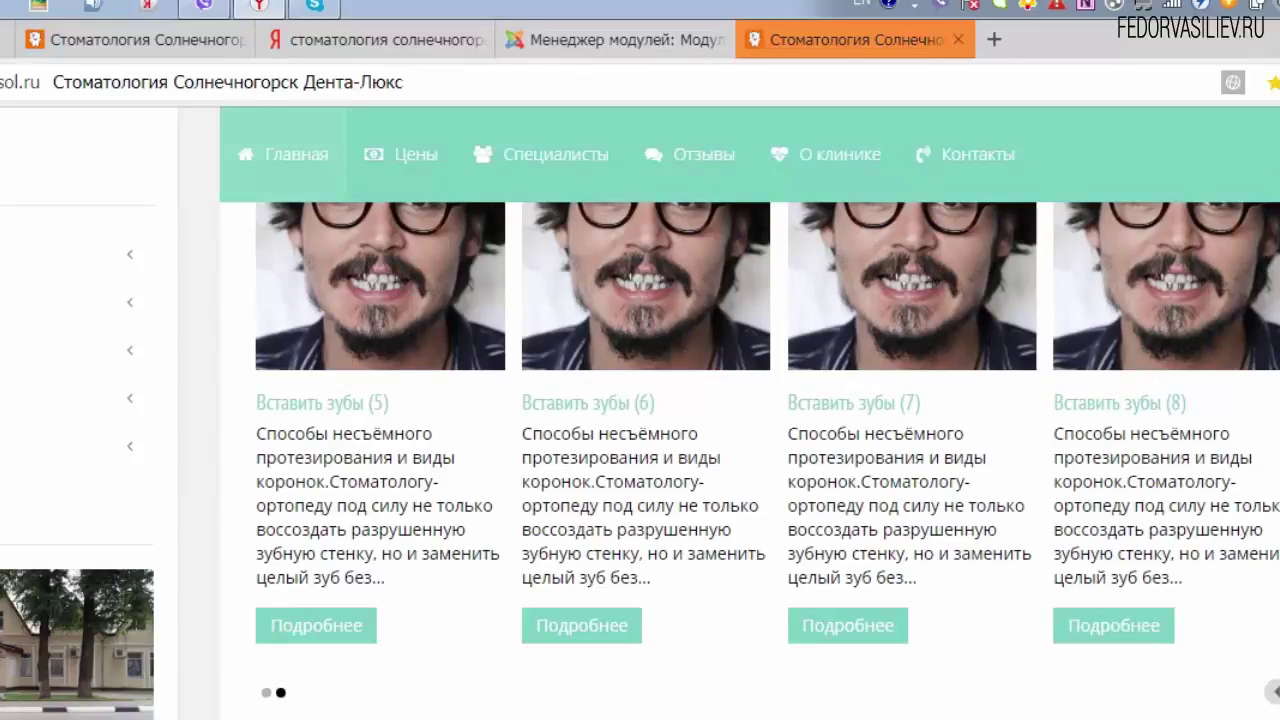
Play the implantation video in the homepage's Видео block and inspect the neighbouring Сотрудники block
scroll(640, 450, "down", 5)
scroll(1272, 522, "down", 2)
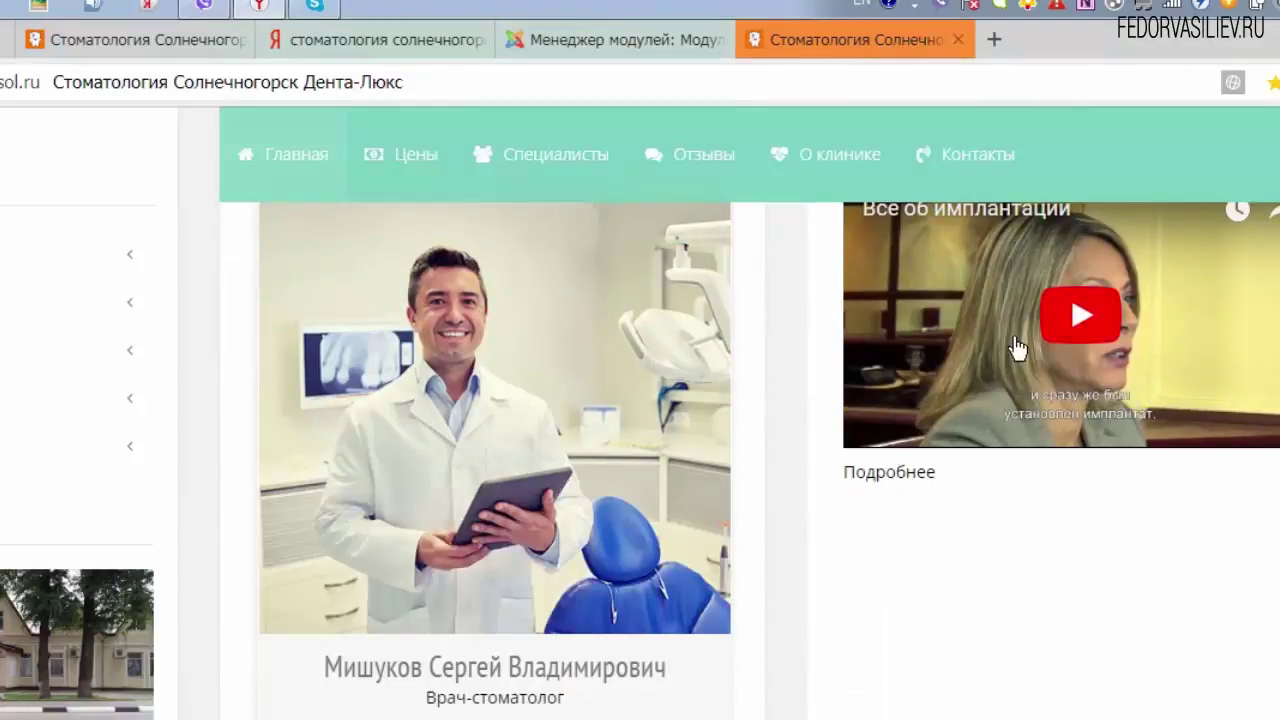
left_click(1082, 320)
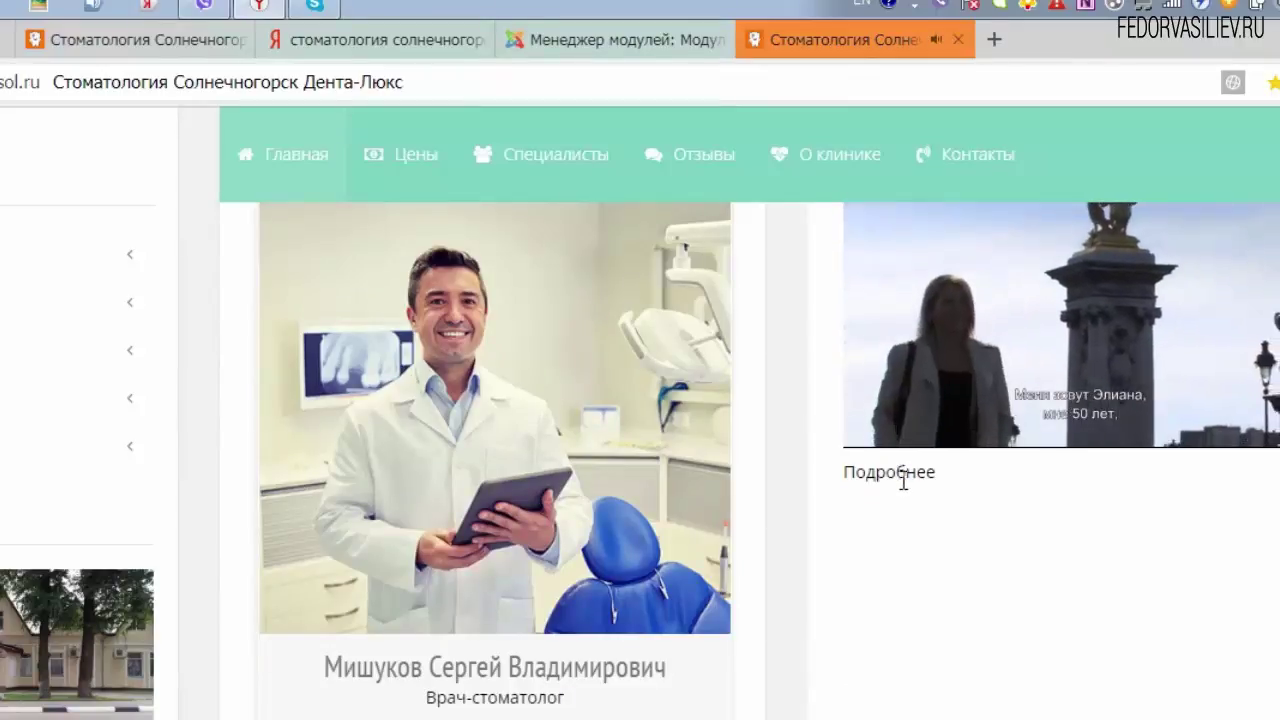
scroll(1005, 507, "up", 2)
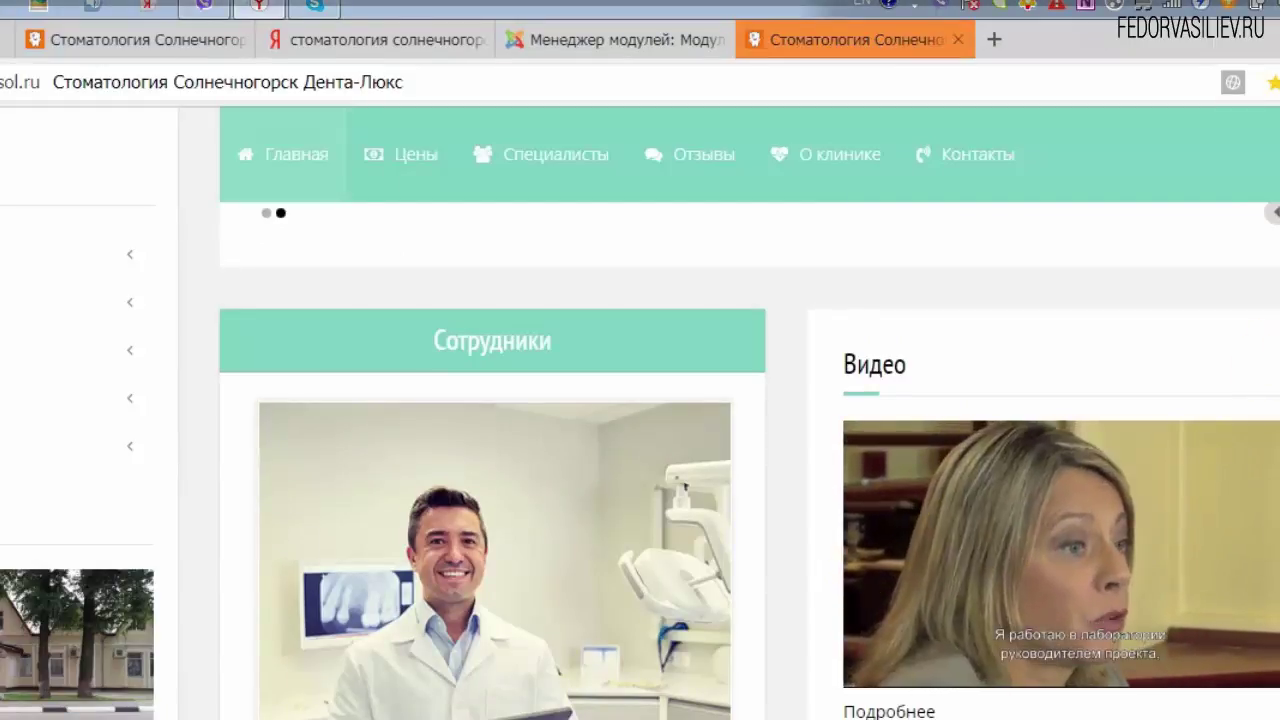
Review the homepage from the promotion slider down to the map, О нас, Массажный кабинет and footer blocks
scroll(890, 610, "down", 1)
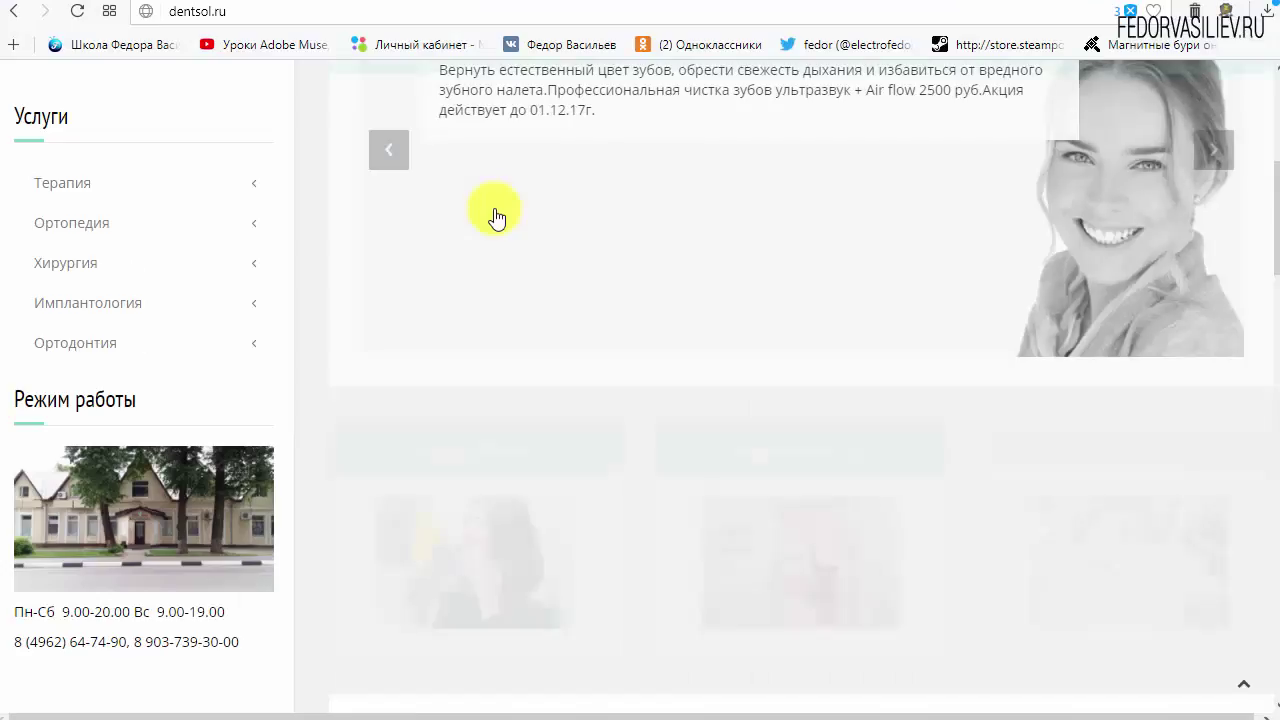
scroll(492, 212, "down", 10)
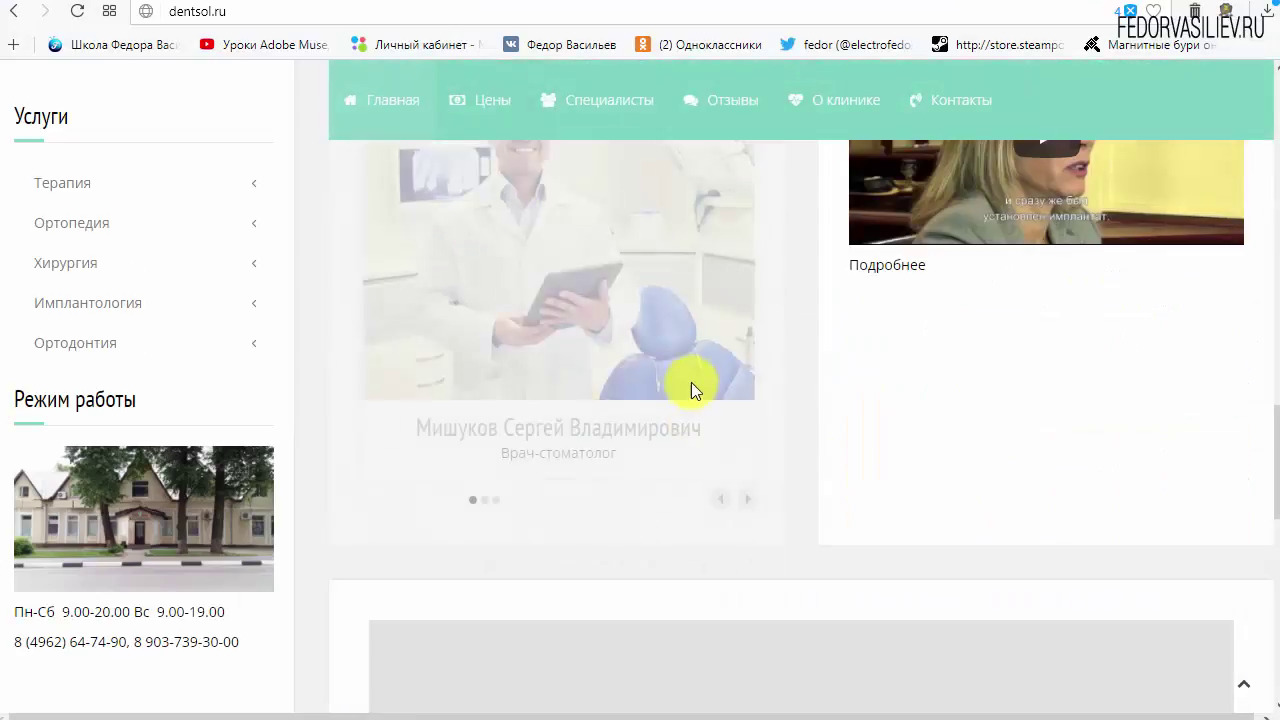
scroll(689, 381, "down", 8)
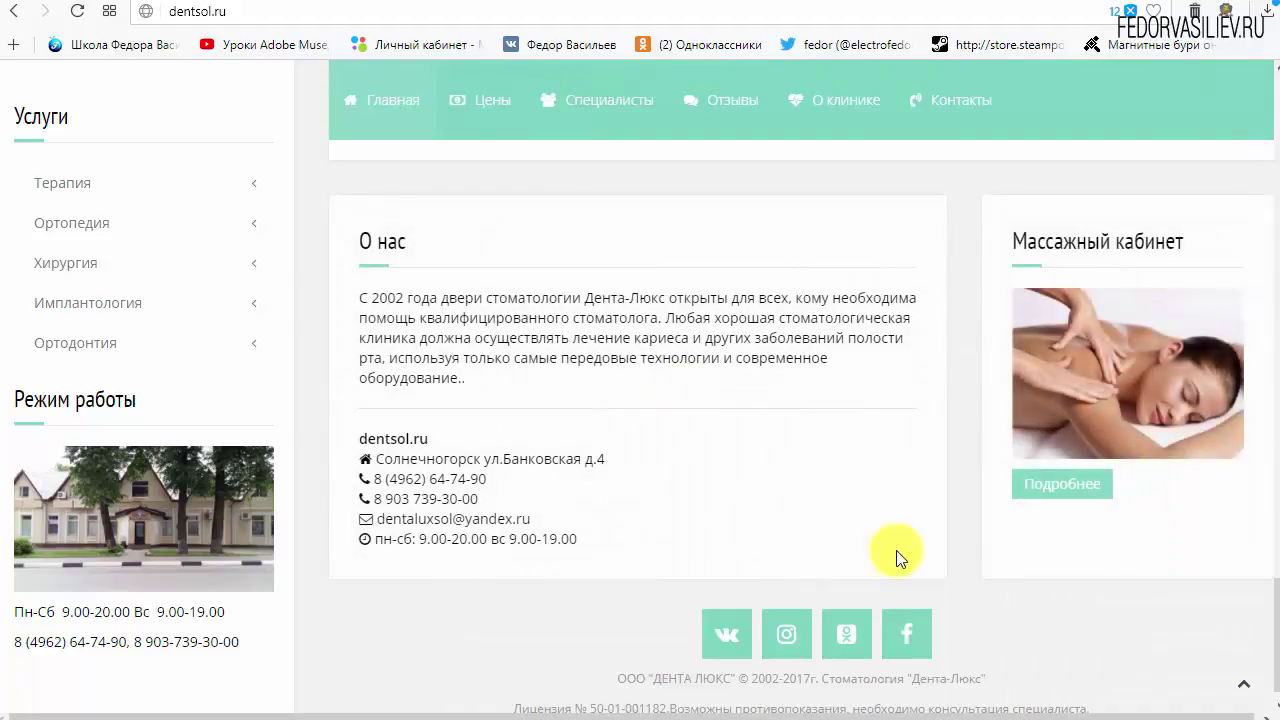
scroll(929, 531, "up", 6)
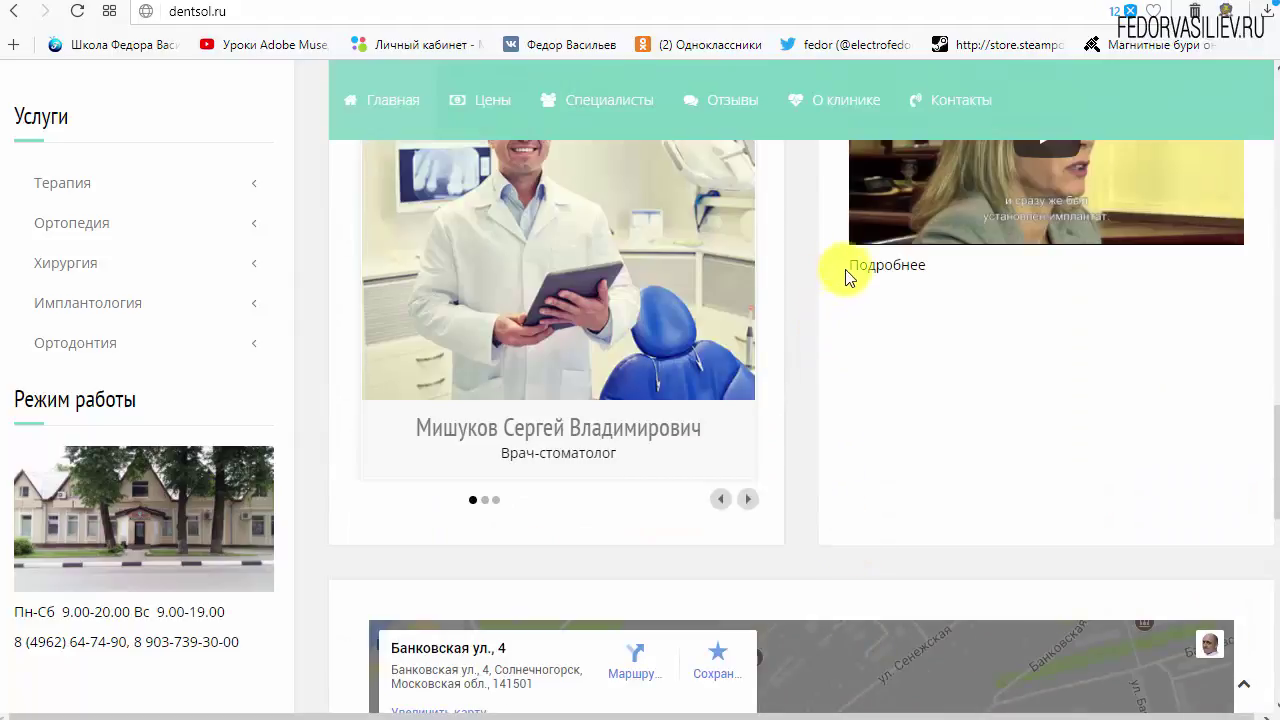
scroll(948, 440, "down", 6)
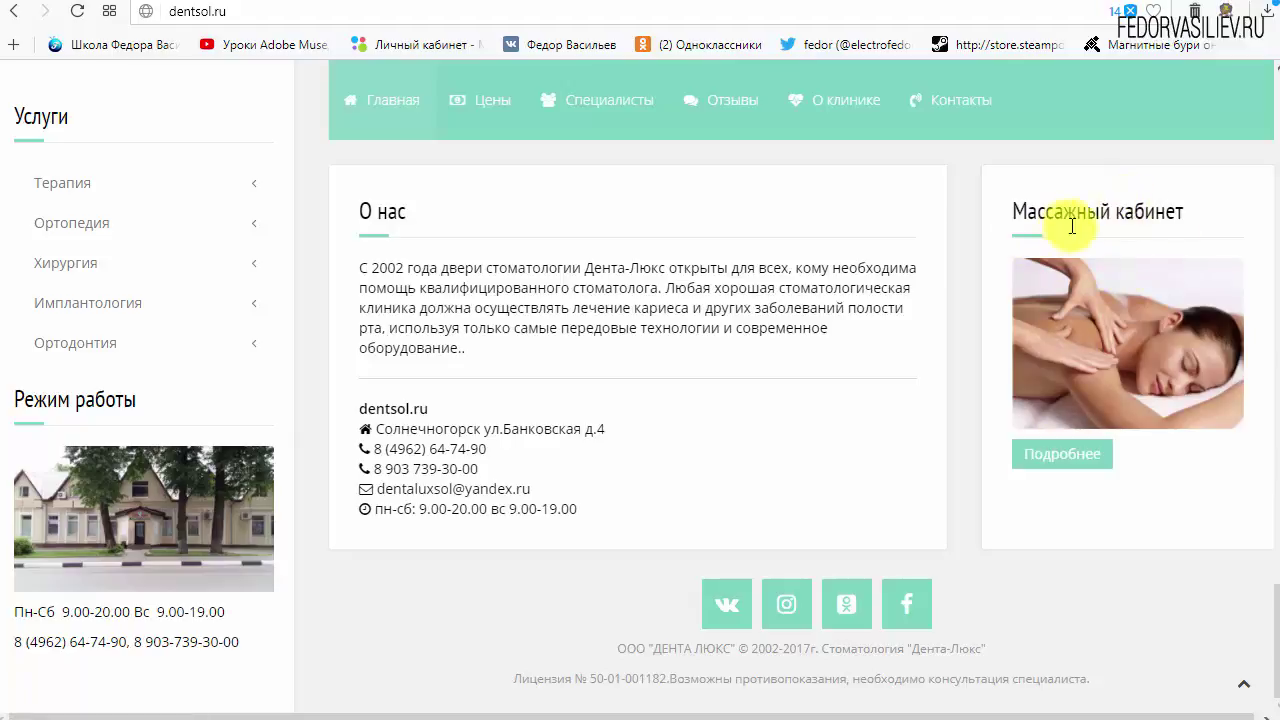
Open the Массажный кабинет module in the control panel and examine the image and Подробнее button markup in its HTML source
left_click(985, 2)
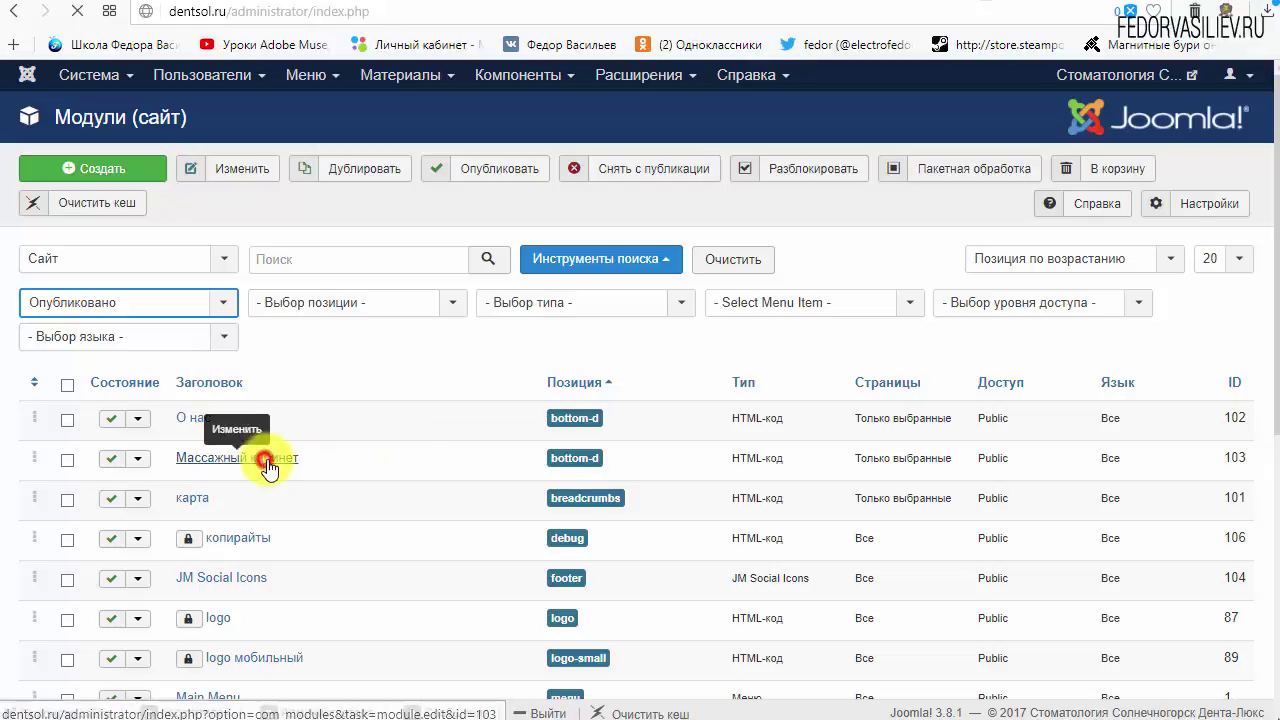
scroll(530, 500, "down", 5)
scroll(480, 480, "up", 4)
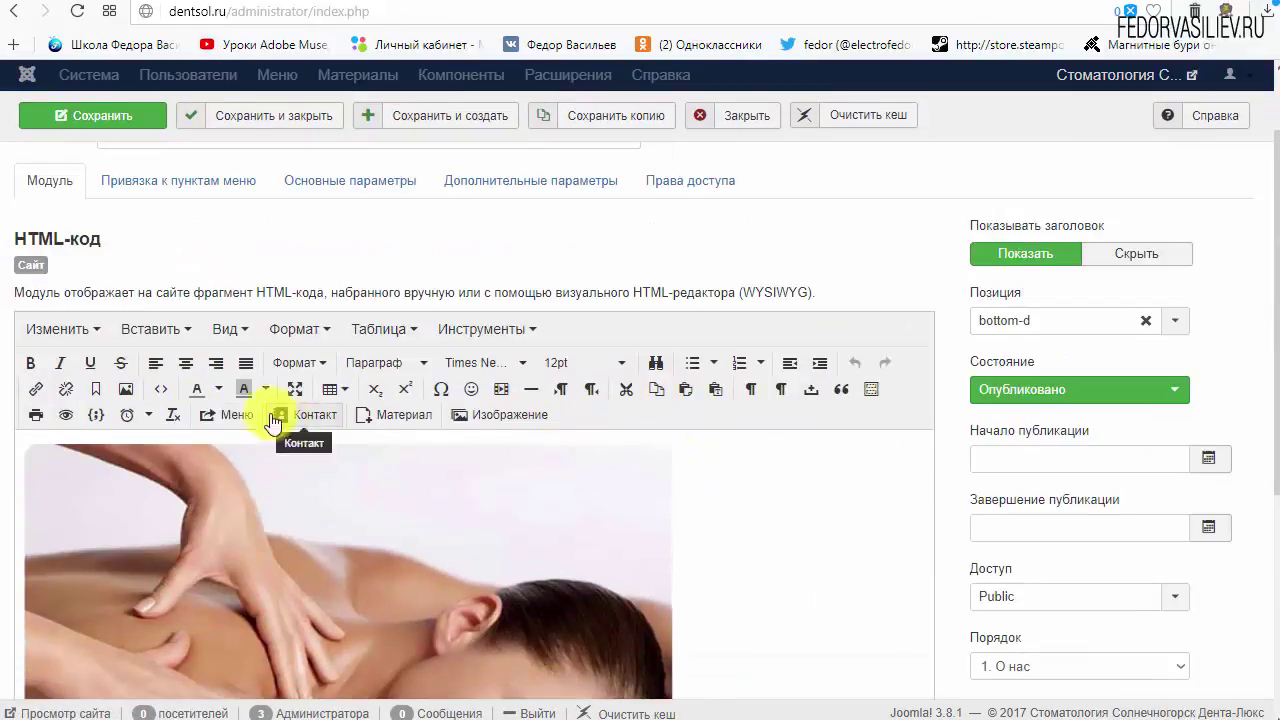
left_click(160, 390)
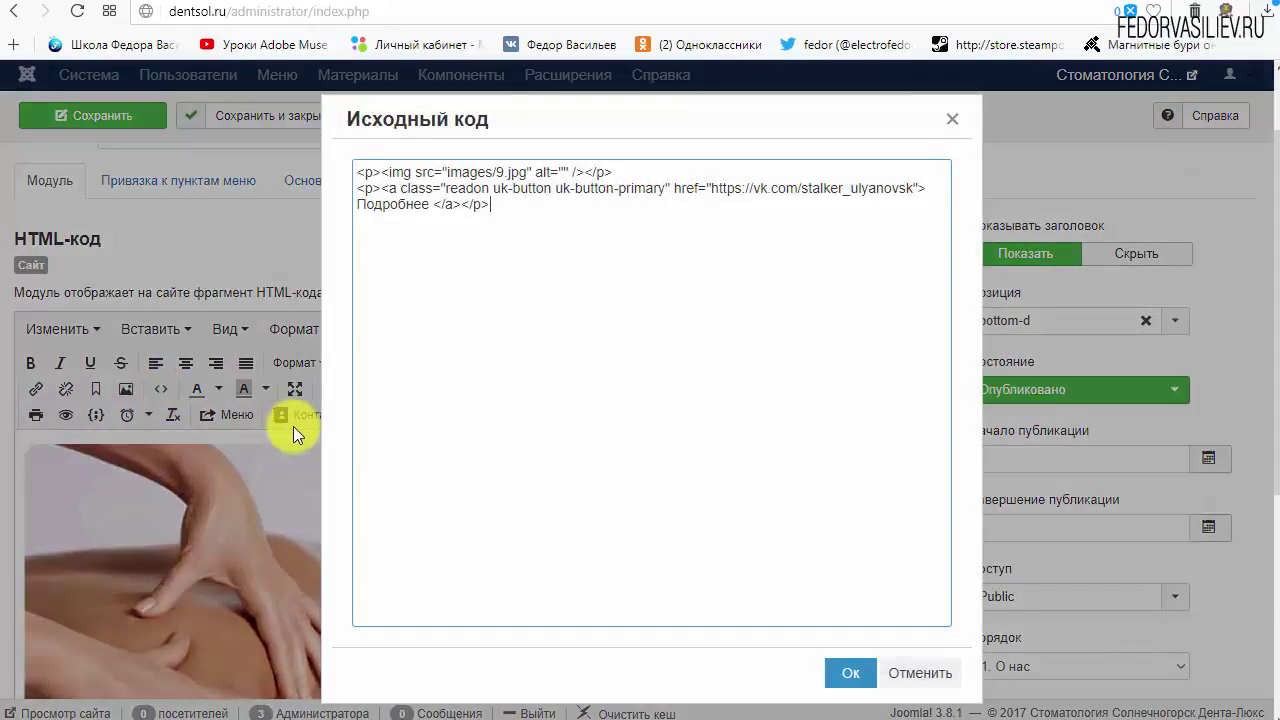
left_click(409, 306)
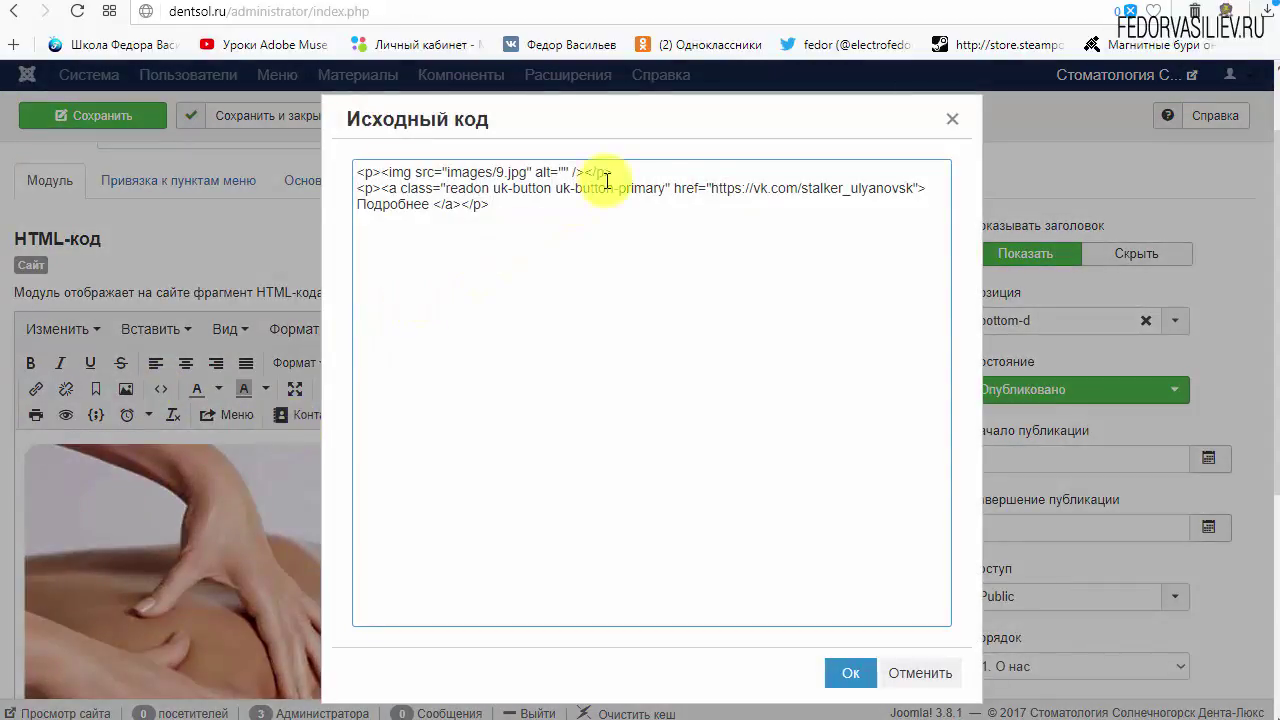
left_click_drag(617, 173, 357, 172)
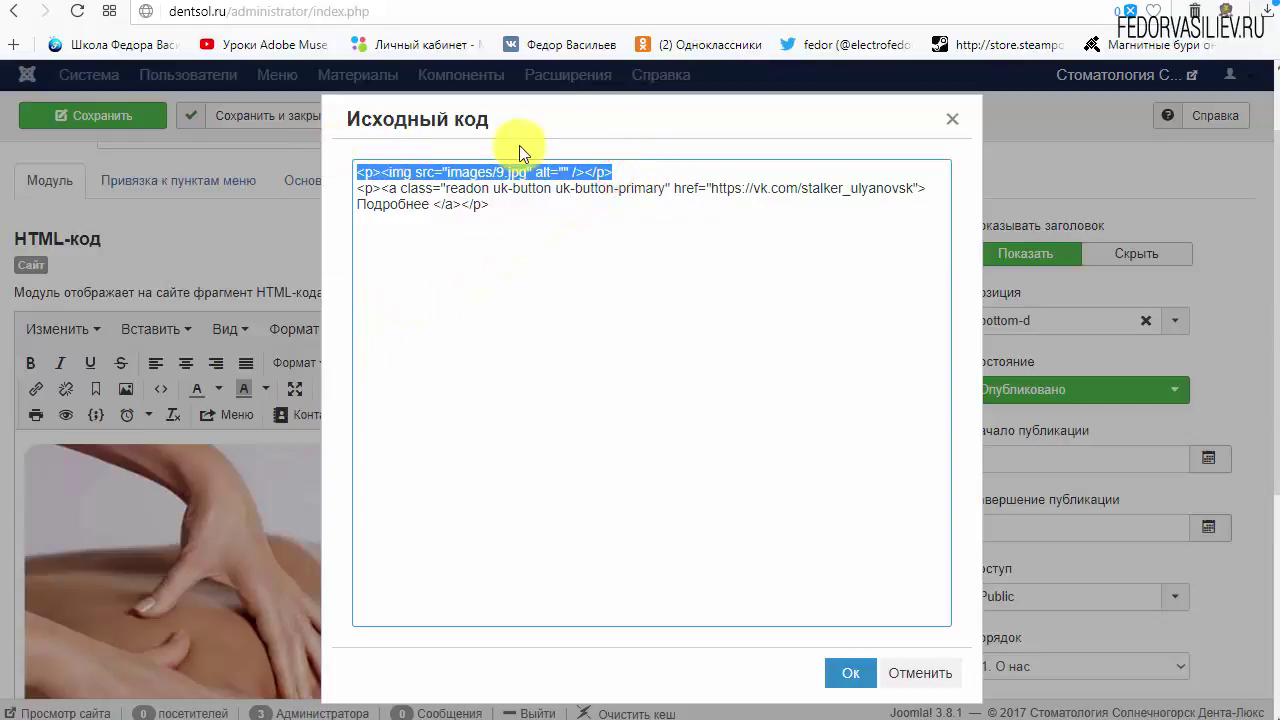
left_click(498, 206)
triple_click(498, 206)
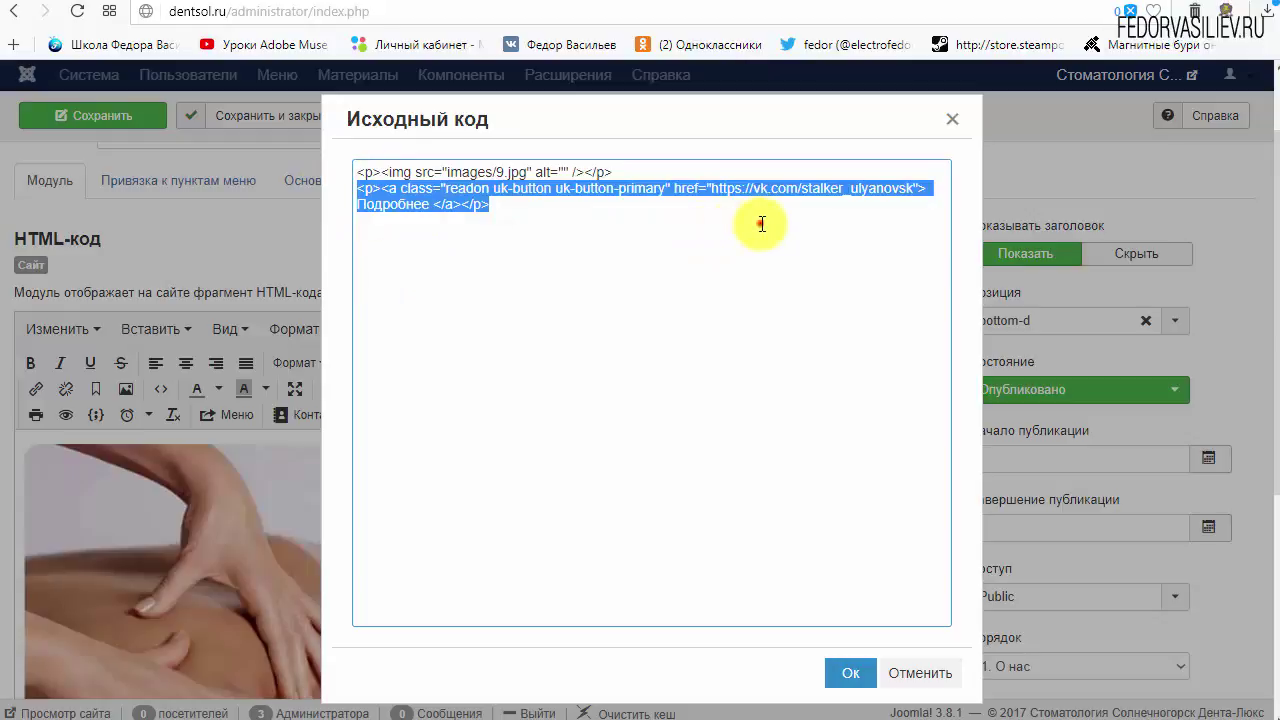
left_click(713, 203)
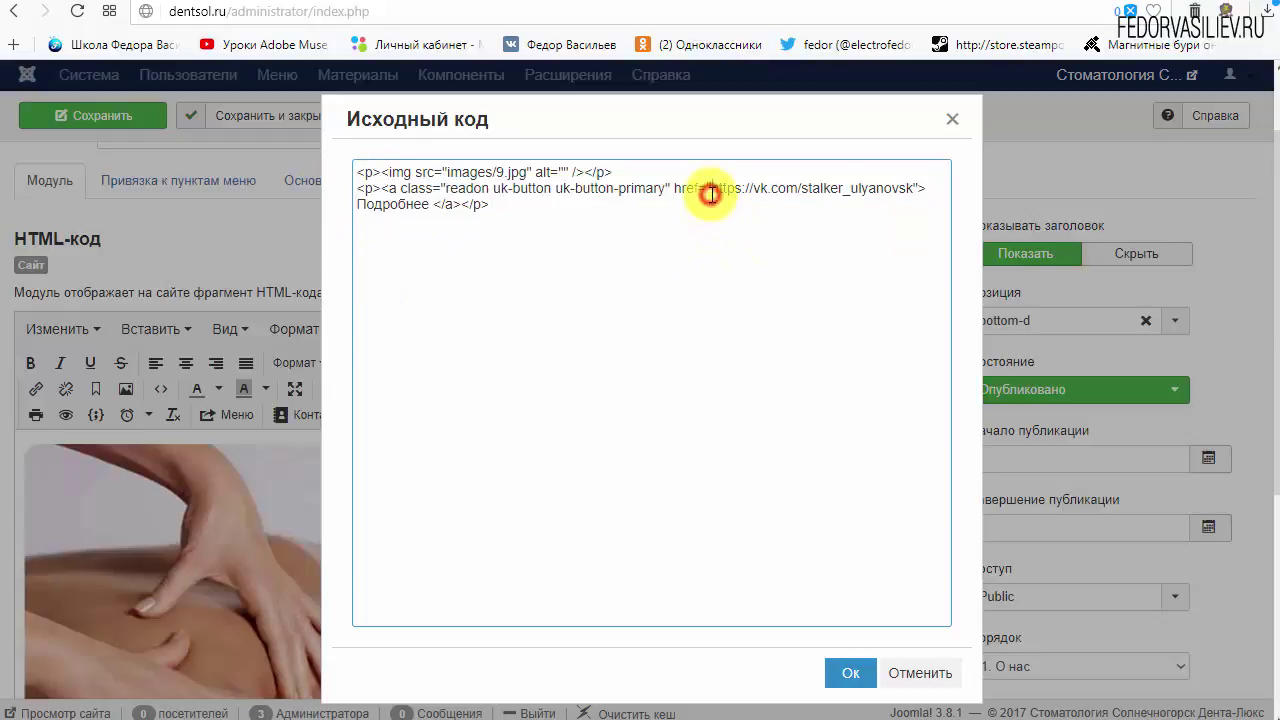
Clear the link address in the Подробнее button's code, copy that line, and close the Массажный кабинет module without saving
left_click_drag(710, 194, 895, 190)
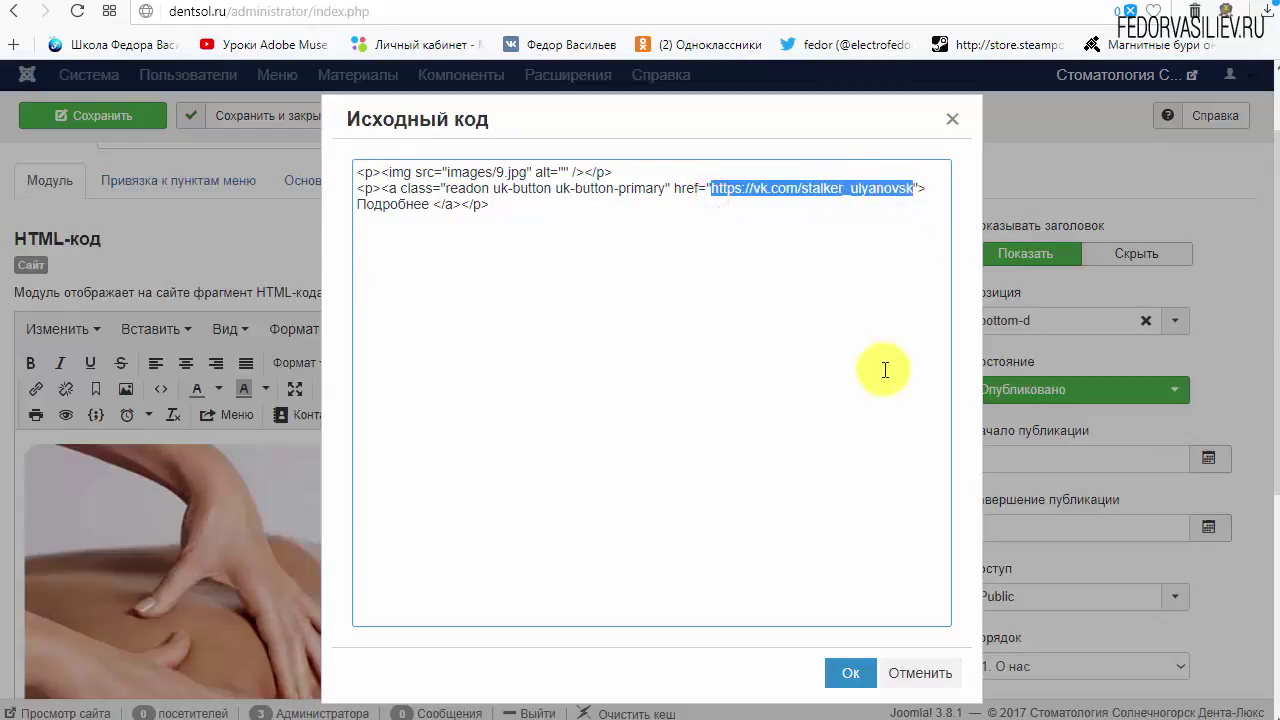
key("BackSpace")
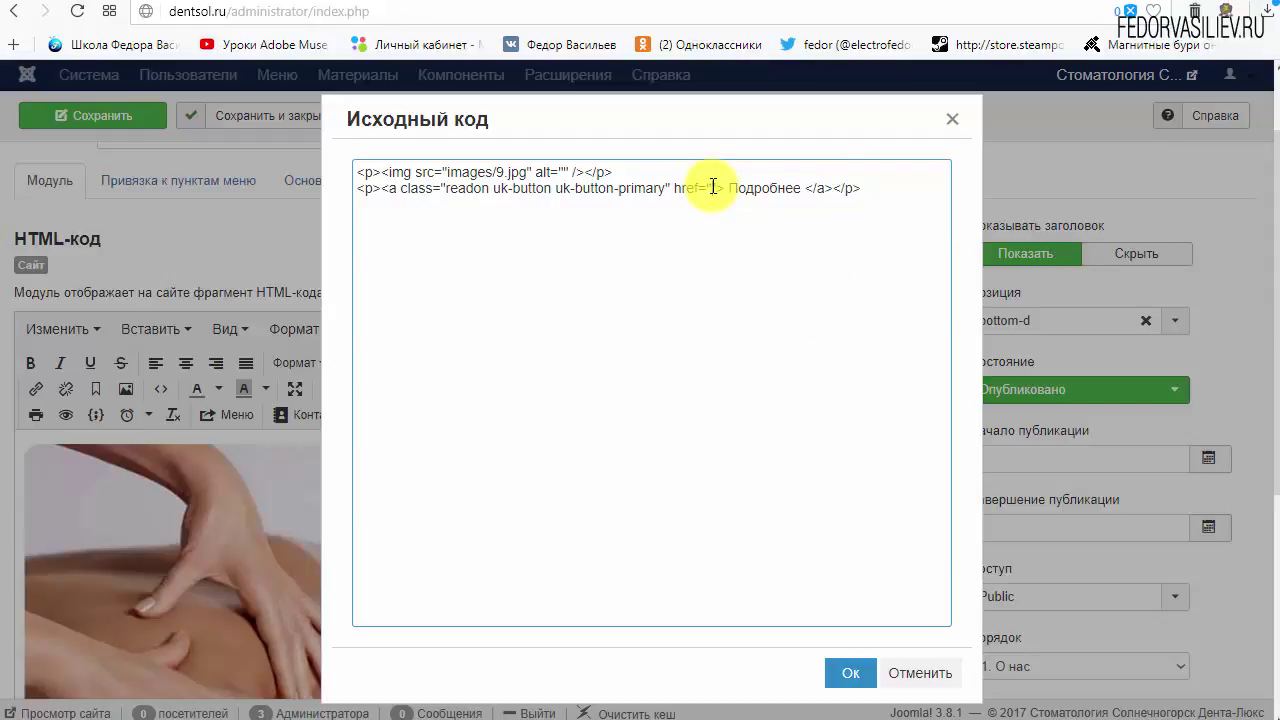
left_click_drag(878, 188, 345, 195)
right_click(370, 188)
left_click(457, 223)
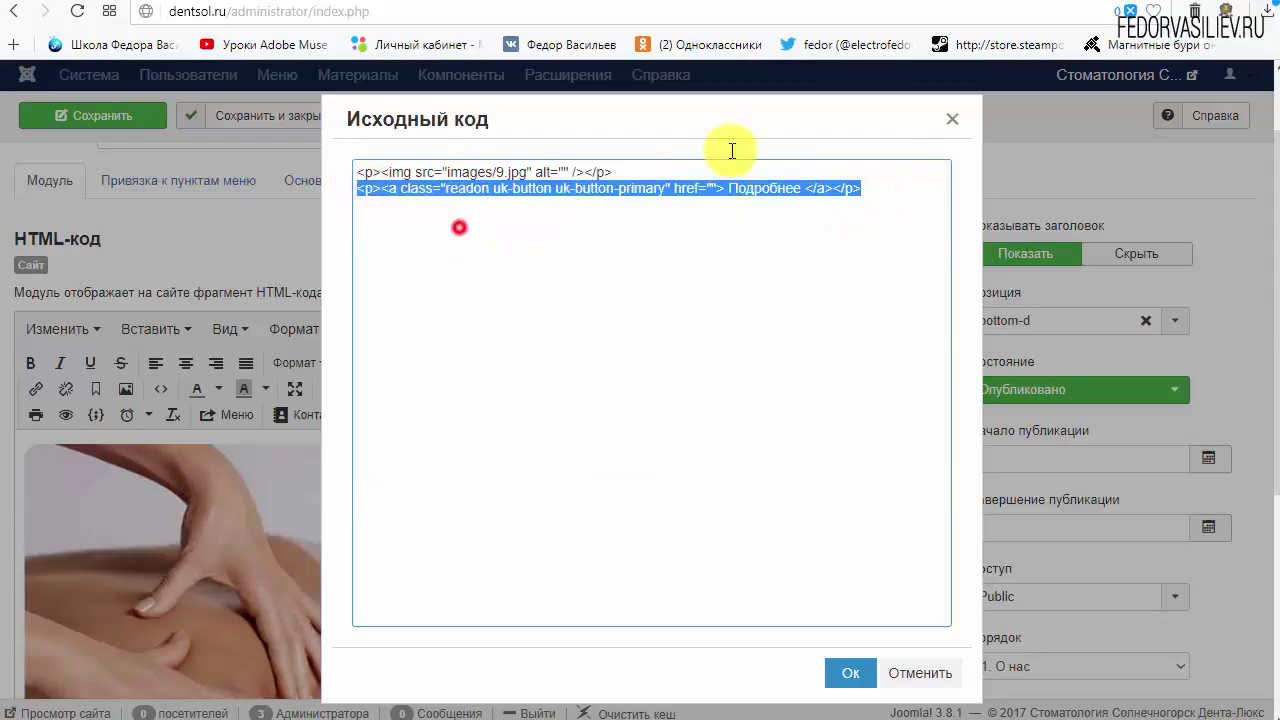
left_click(946, 118)
left_click(744, 128)
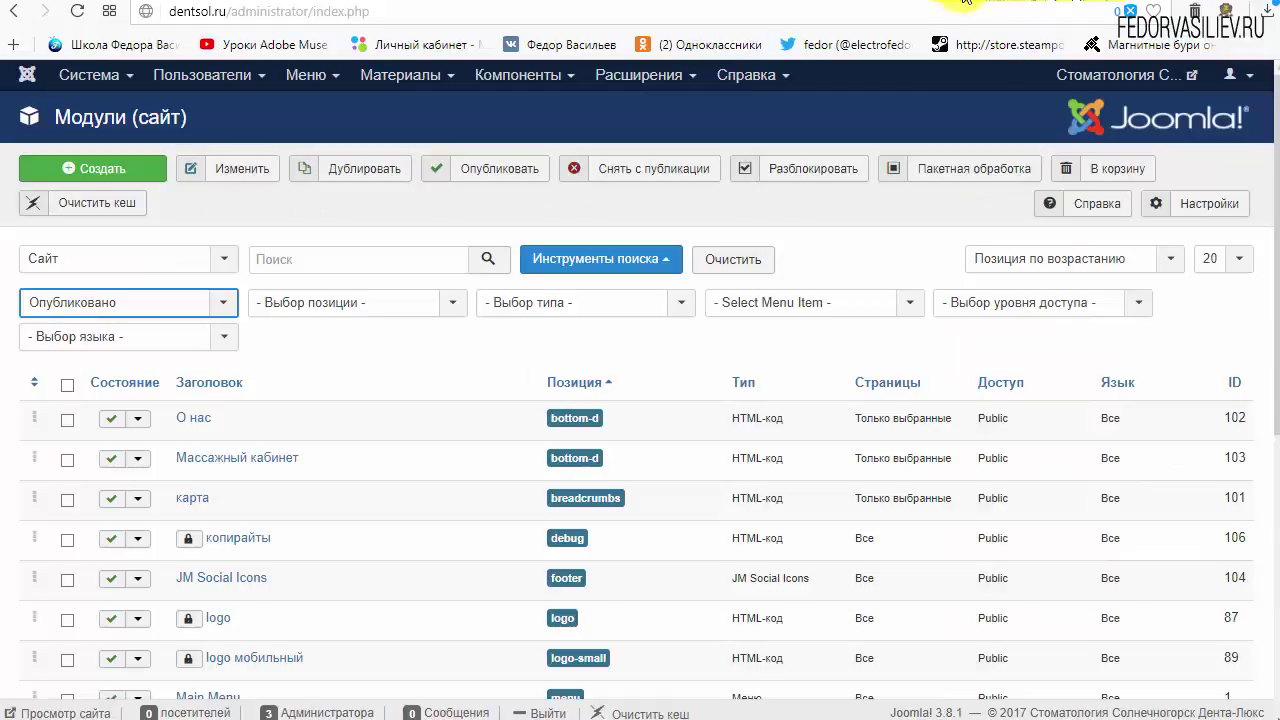
Replace the plain Подробнее paragraph in the Видео module's HTML source with two pasted lines of the copied button code
scroll(723, 403, "down", 3)
scroll(280, 390, "down", 3)
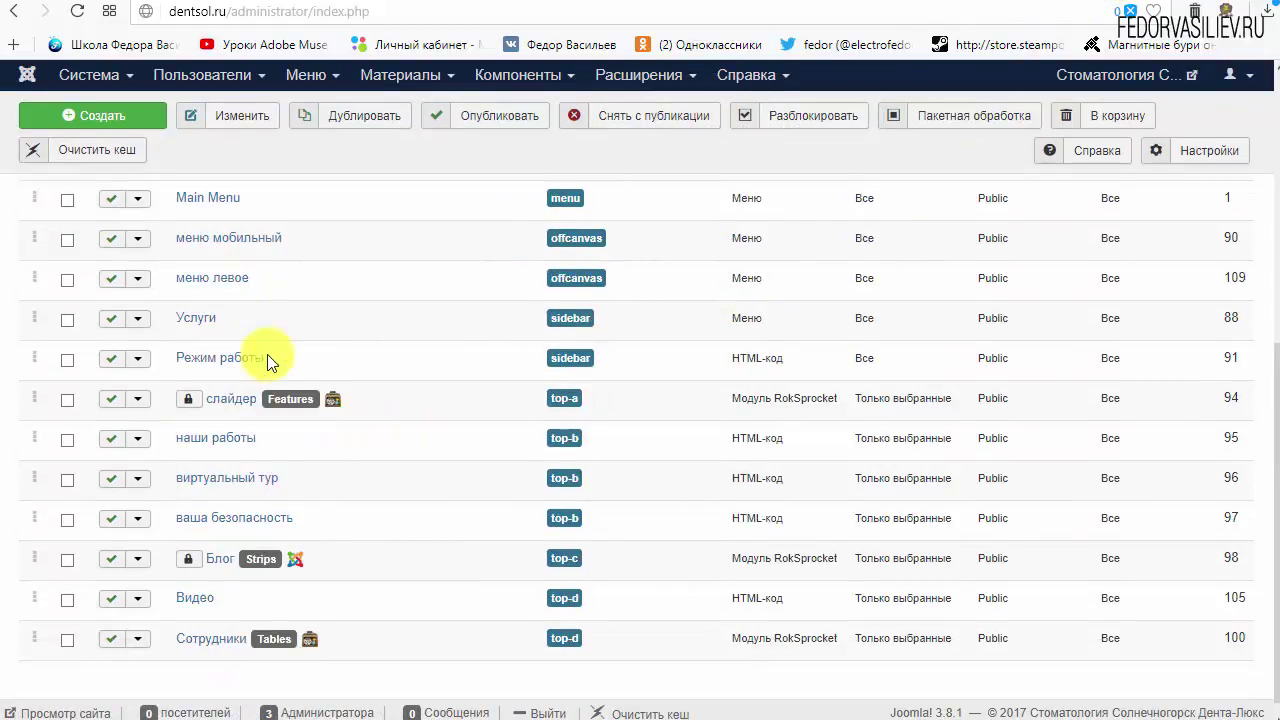
left_click(192, 600)
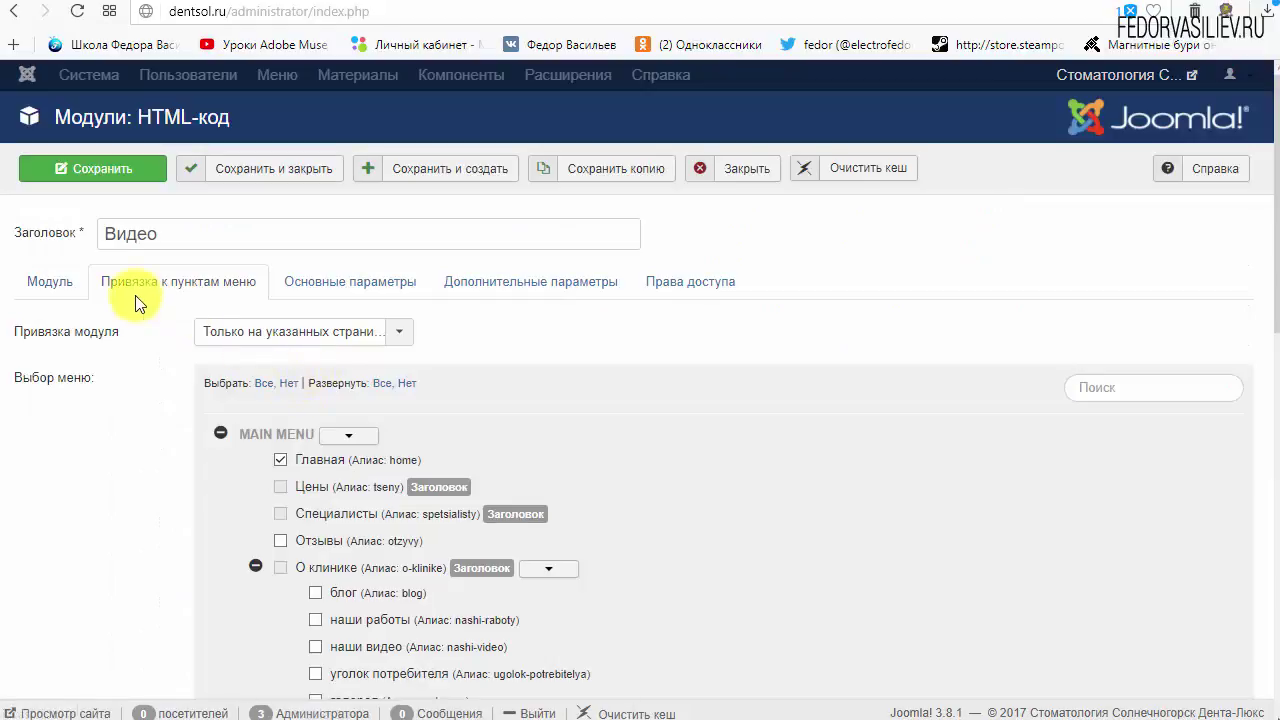
left_click(48, 281)
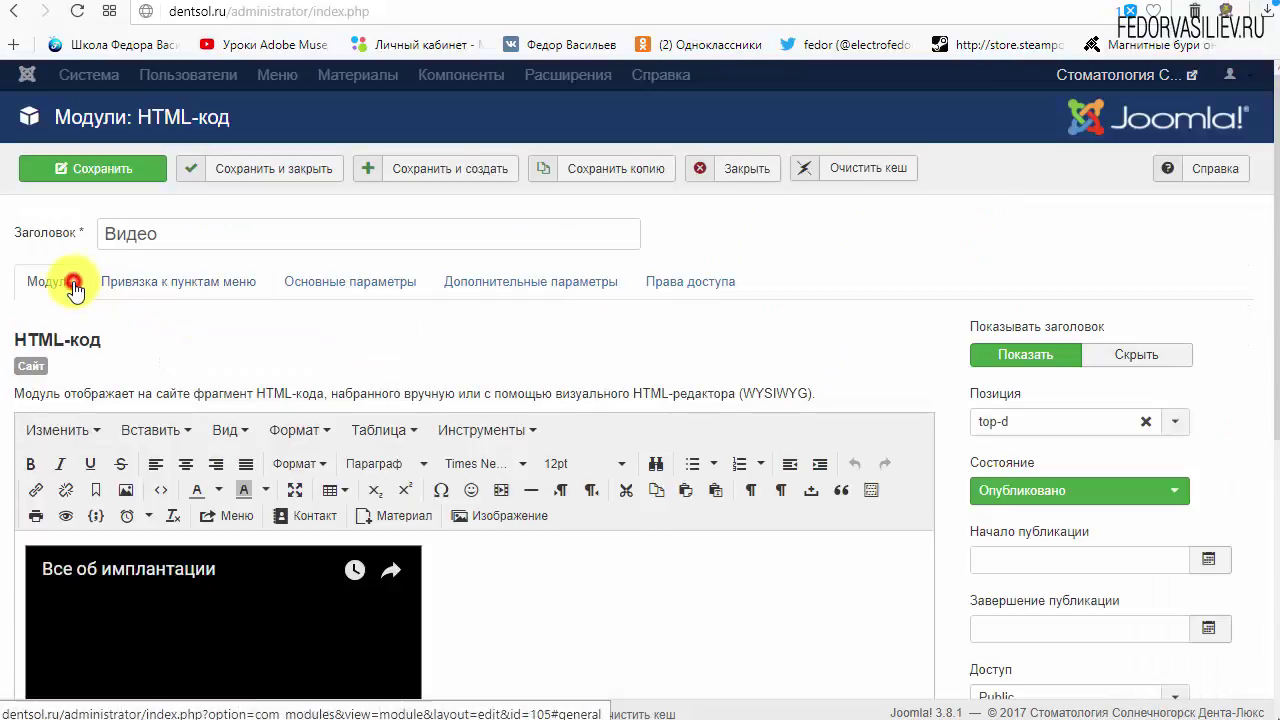
scroll(437, 423, "down", 5)
scroll(685, 358, "up", 1)
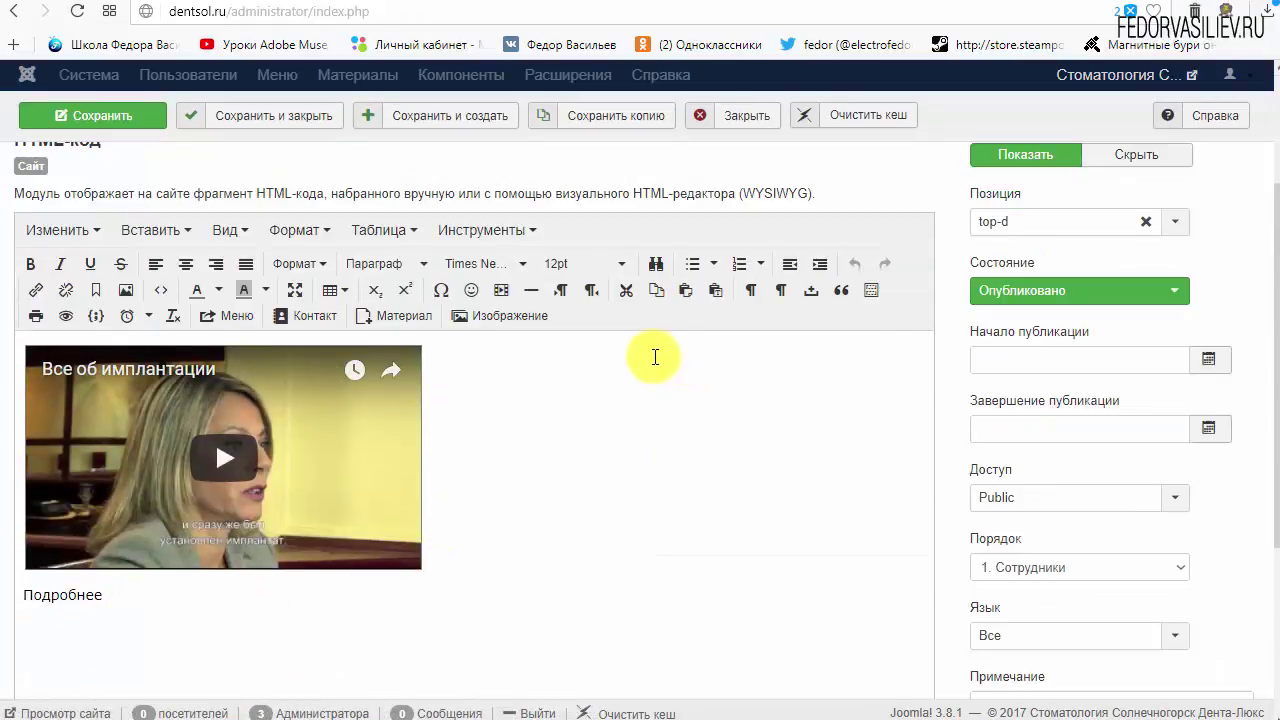
left_click(162, 290)
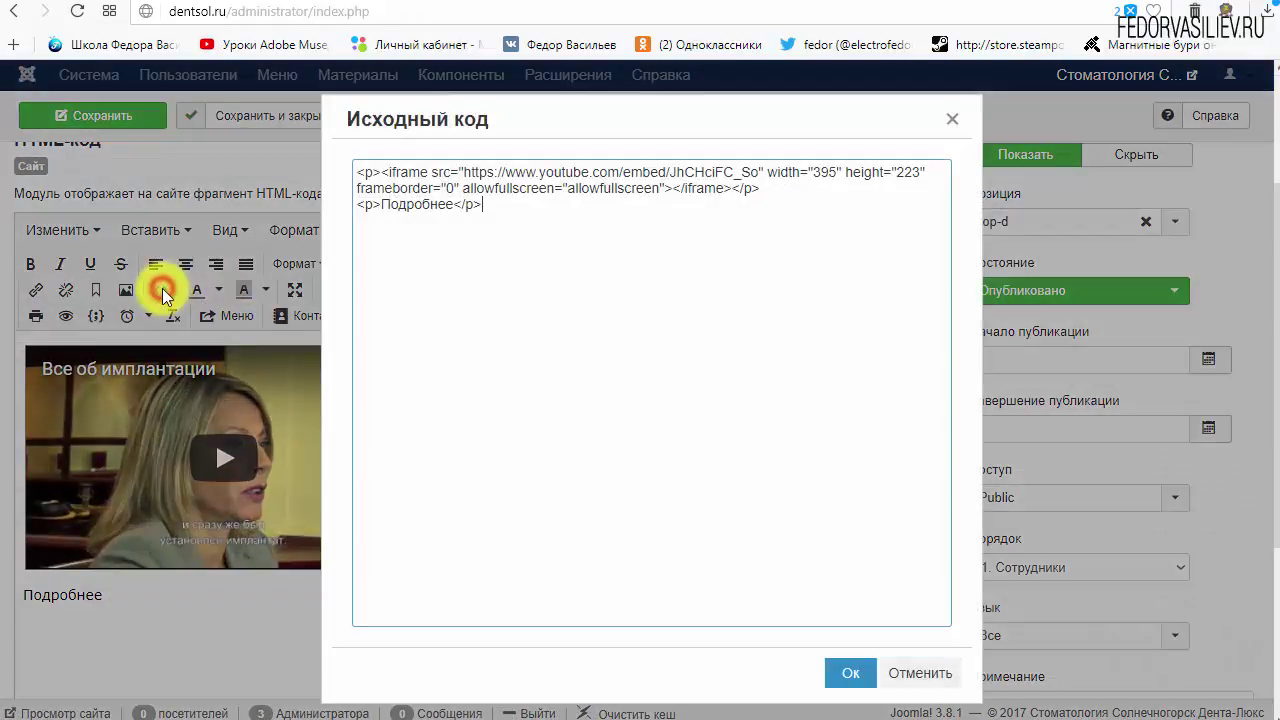
left_click_drag(507, 206, 380, 212)
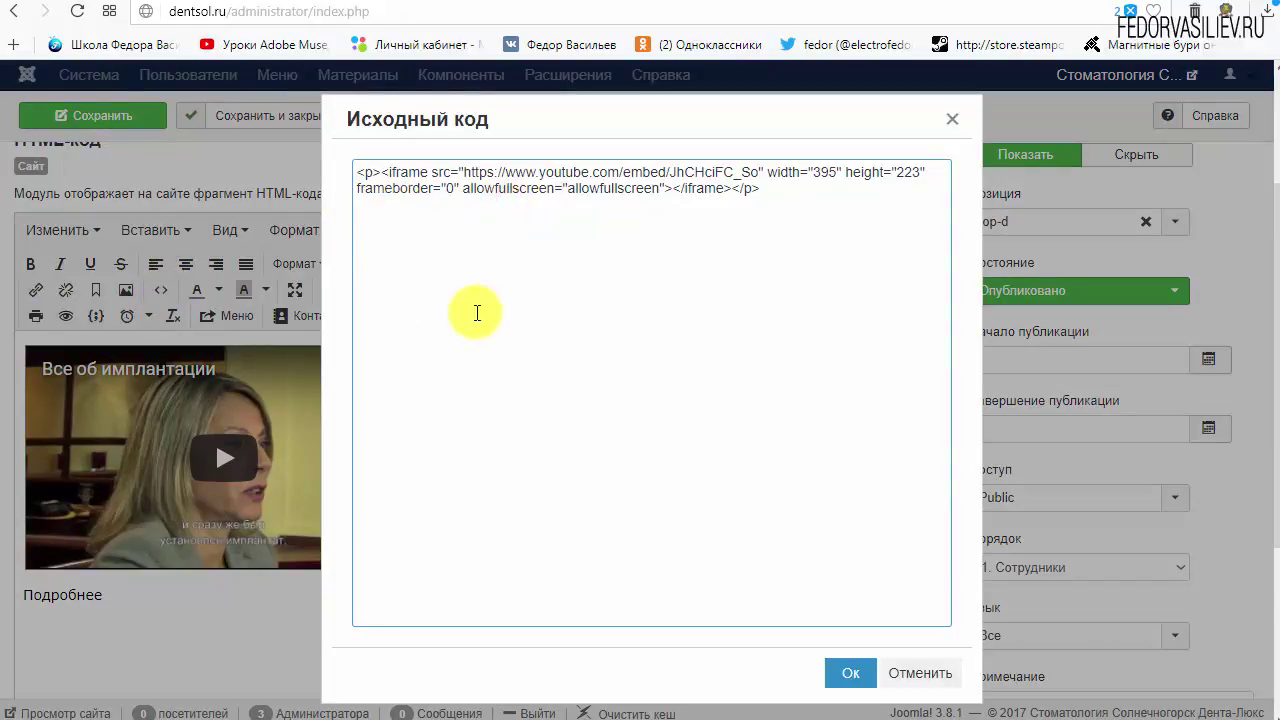
key("ctrl+v")
key("Return")
key("ctrl+v")
left_click(714, 222)
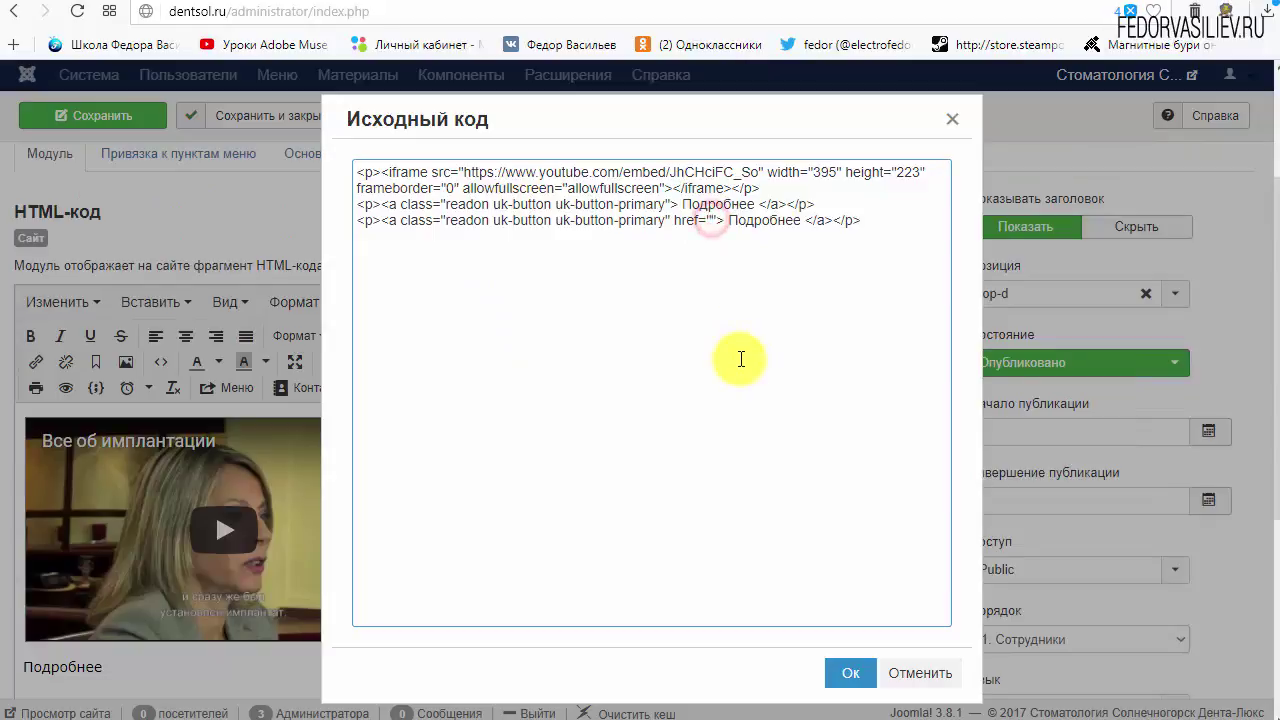
left_click(850, 672)
left_click(100, 115)
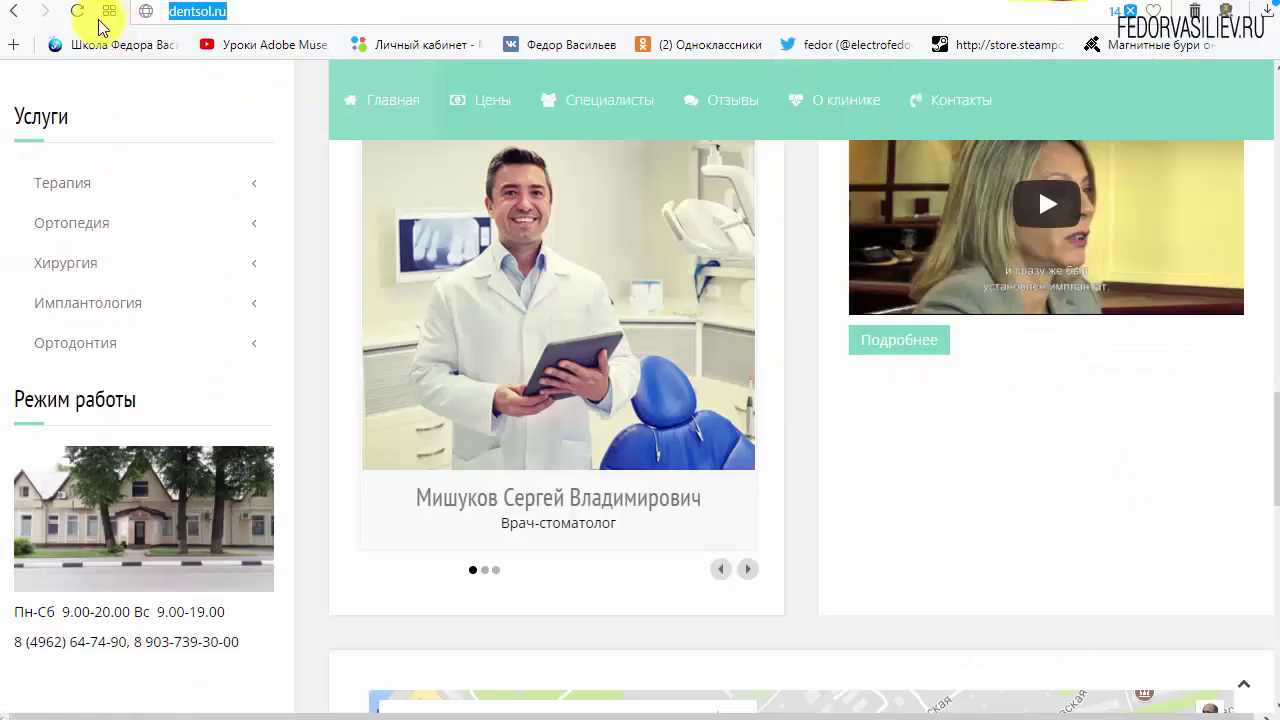
Reload the live homepage and test the second Подробнее button below the implantation video
left_click(80, 12)
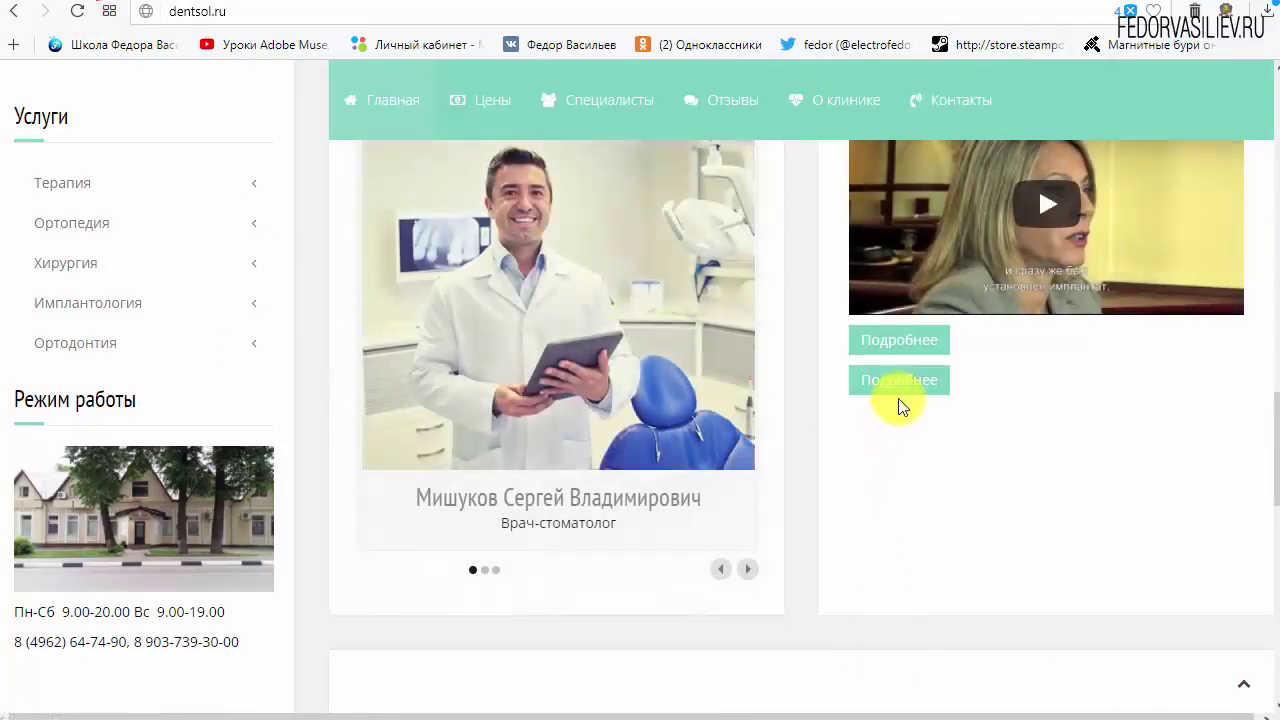
left_click(900, 382)
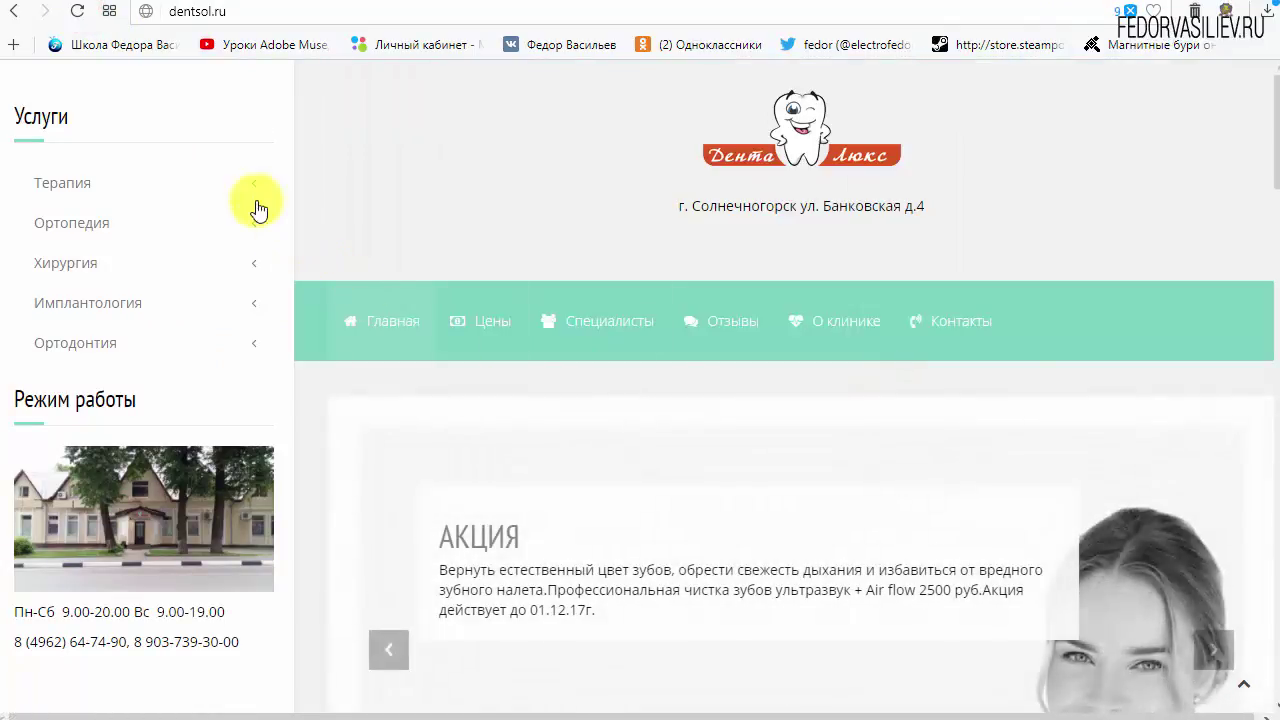
left_click(16, 20)
scroll(891, 392, "down", 5)
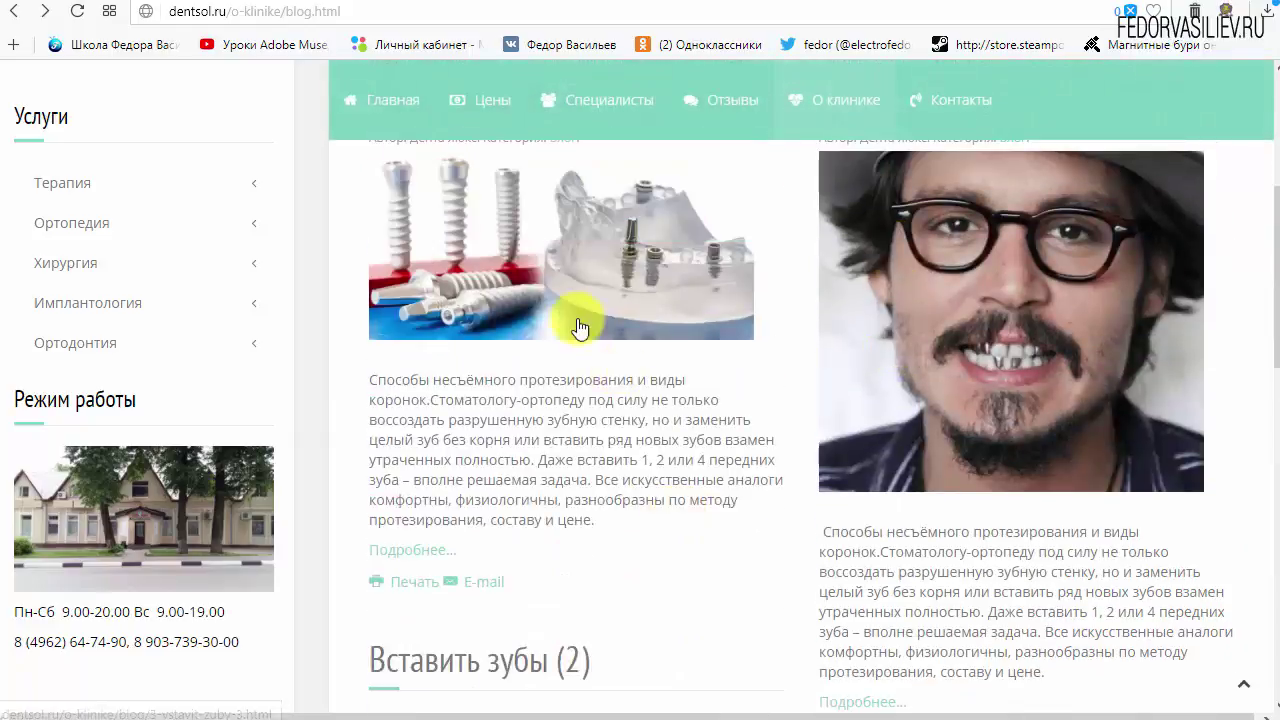
scroll(580, 328, "up", 5)
left_click(368, 320)
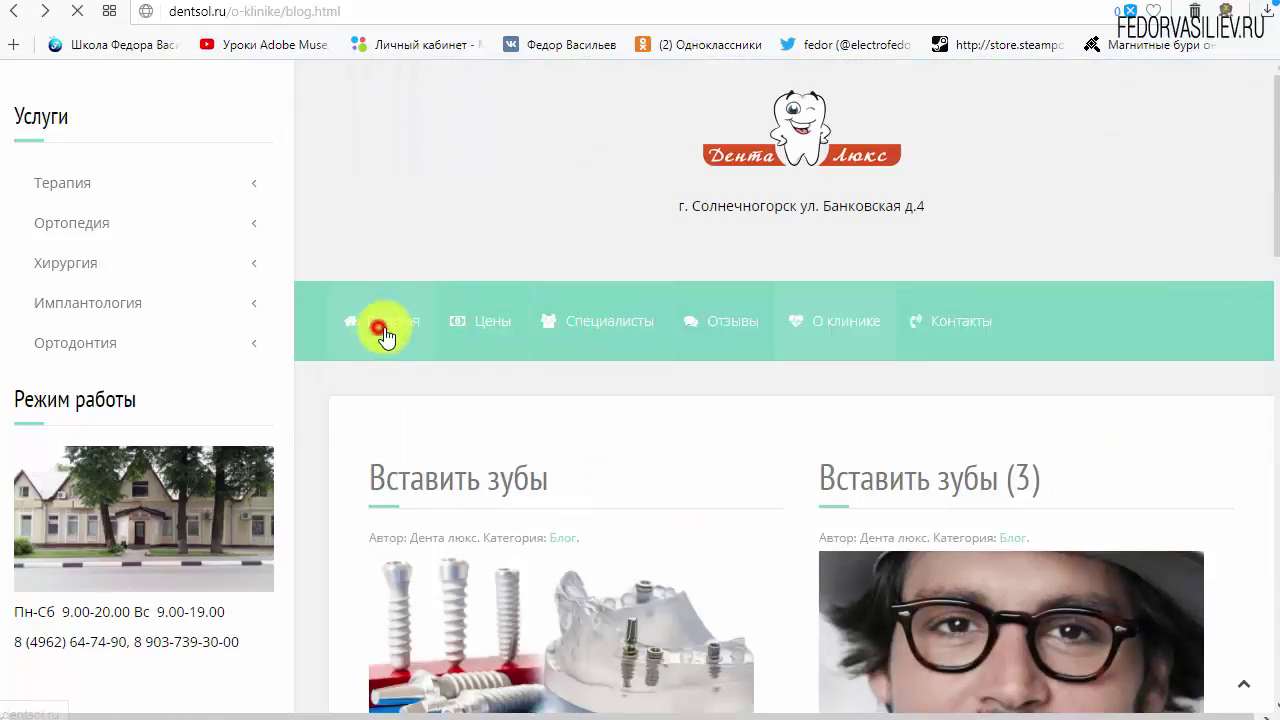
scroll(891, 392, "down", 6)
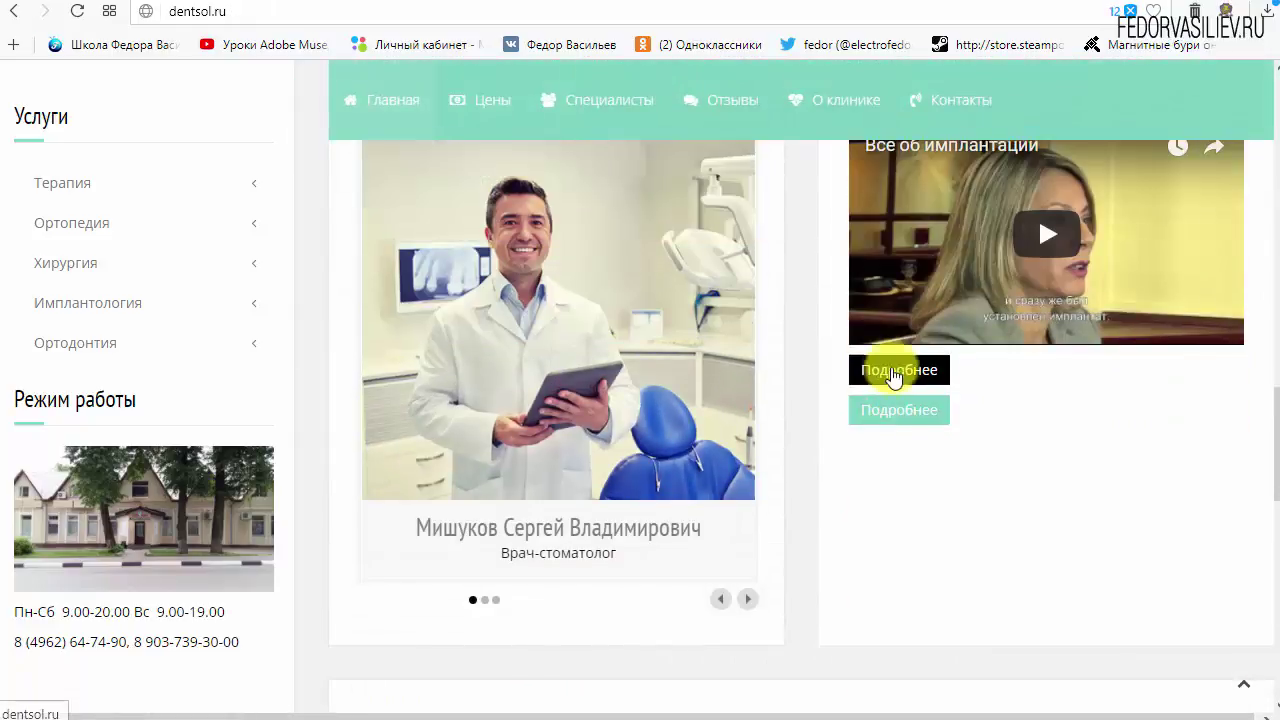
left_click(886, 415)
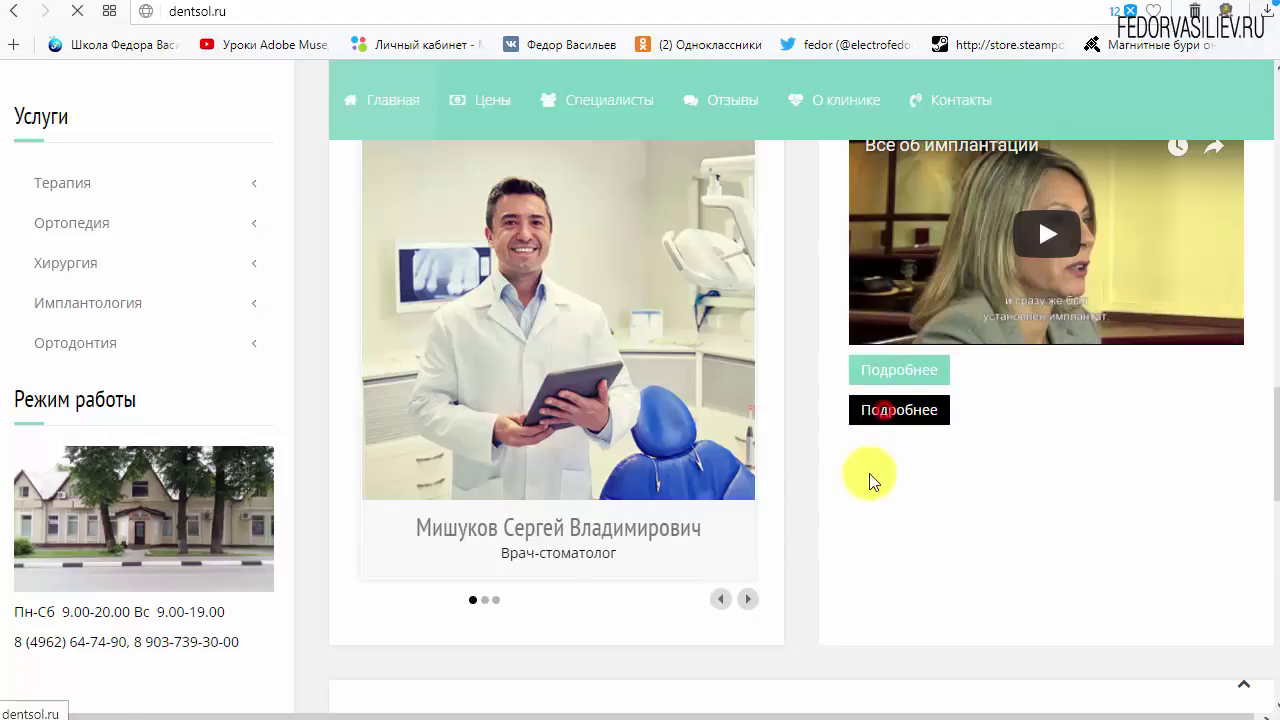
scroll(450, 376, "down", 6)
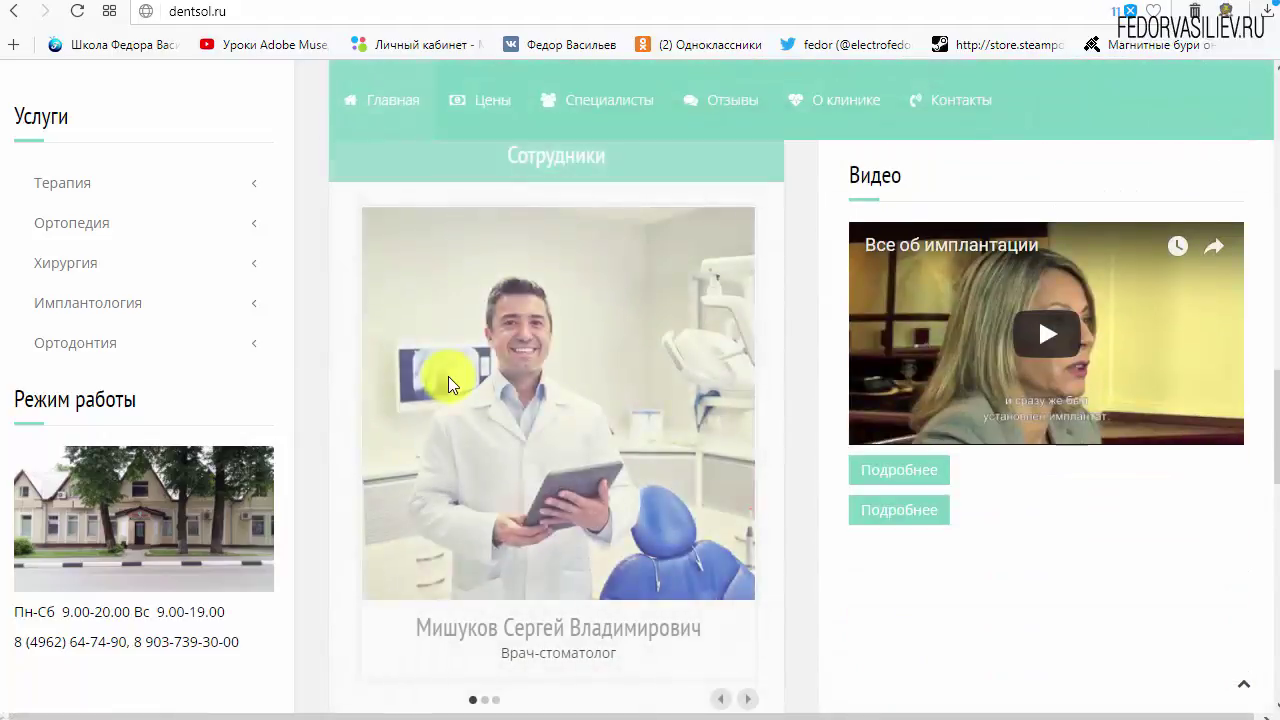
Delete the unlinked Подробнее button line from the Видео module's HTML source, then save and close the module
left_click(1000, 5)
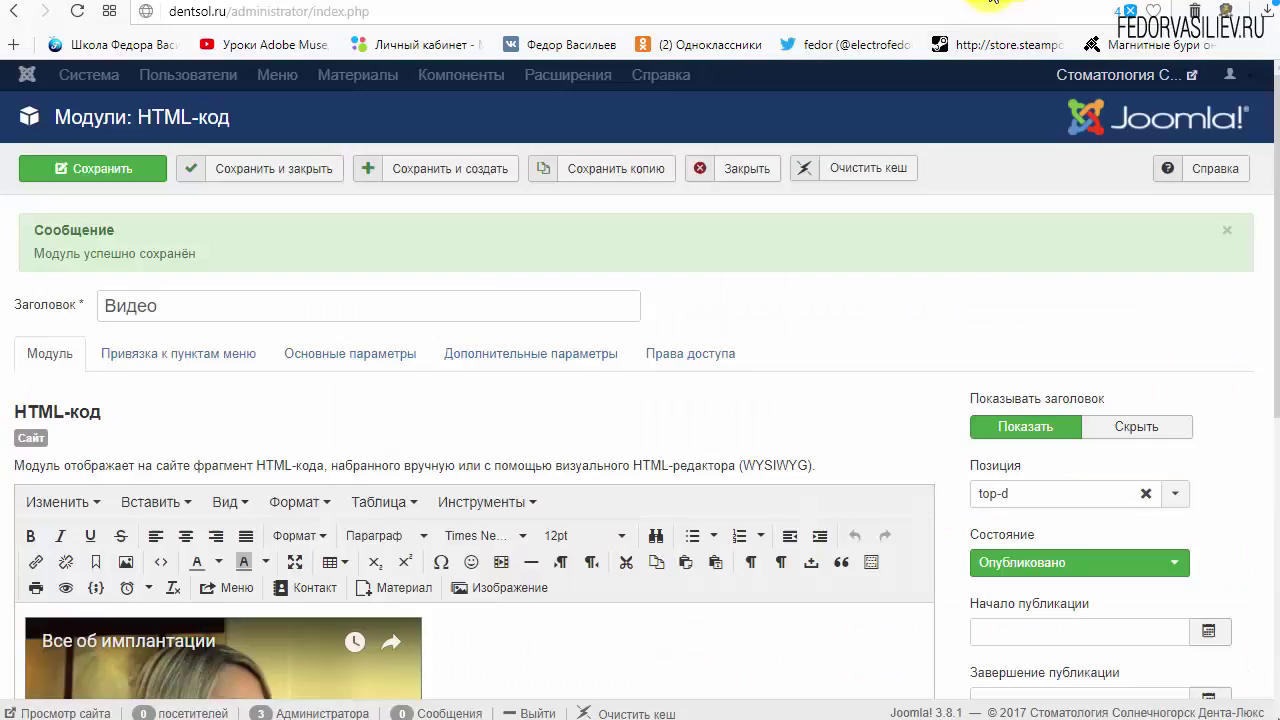
left_click(160, 461)
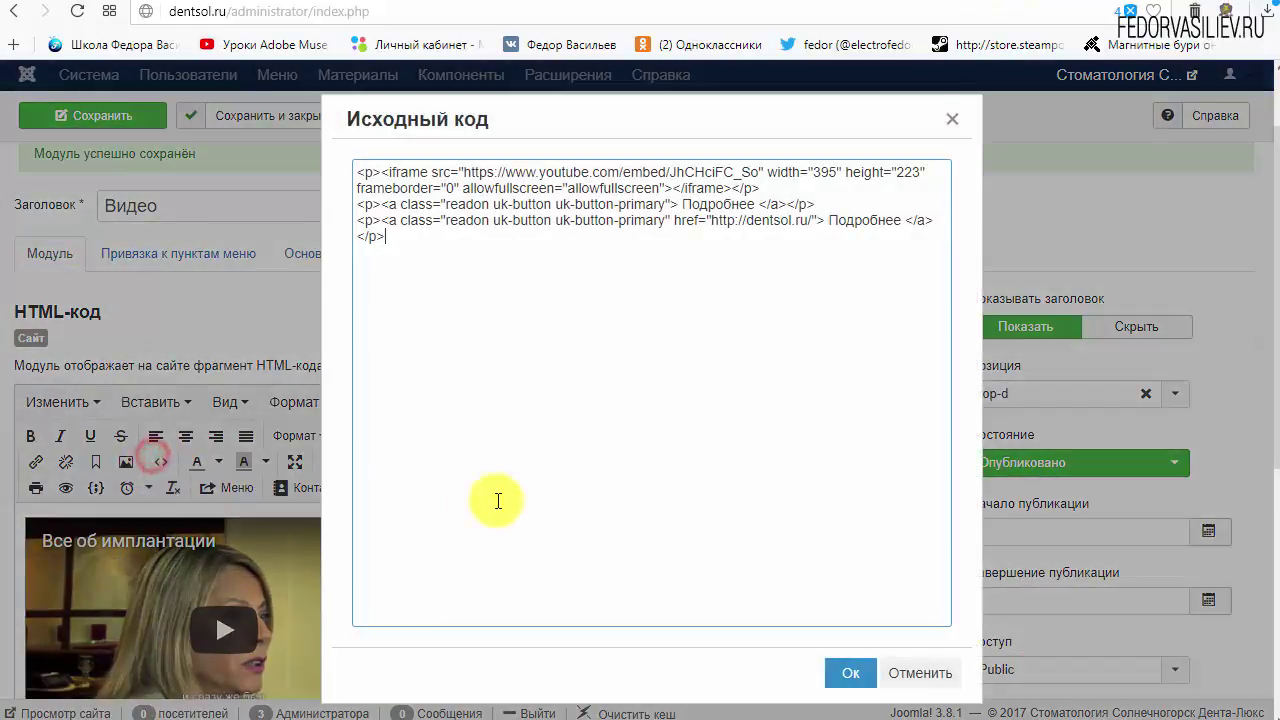
left_click_drag(673, 228, 339, 205)
key("Delete")
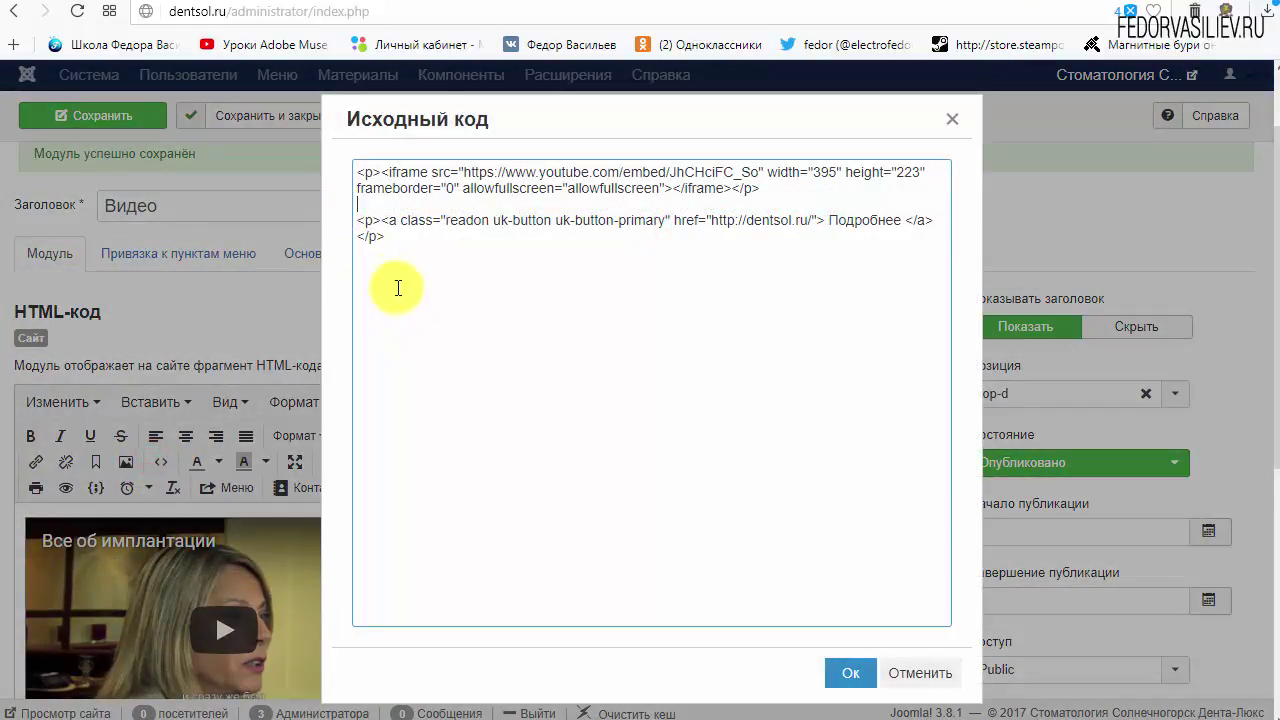
left_click(360, 222)
key("BackSpace")
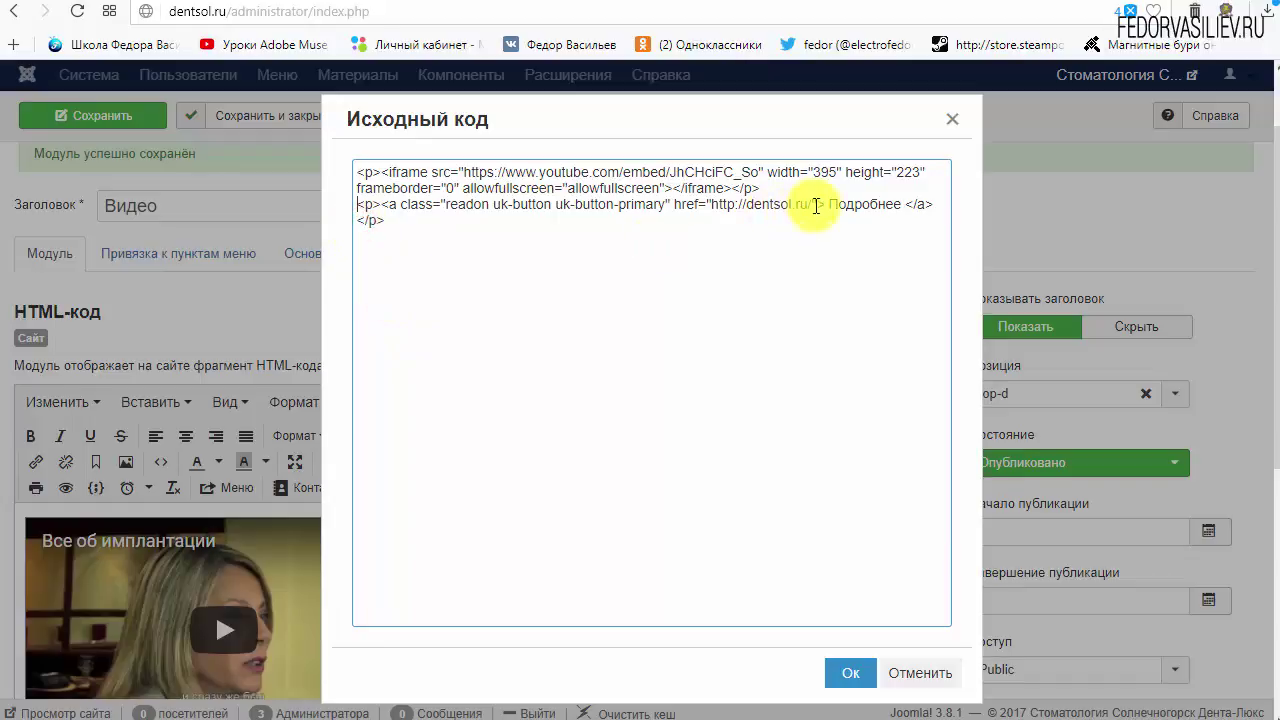
left_click_drag(810, 204, 711, 204)
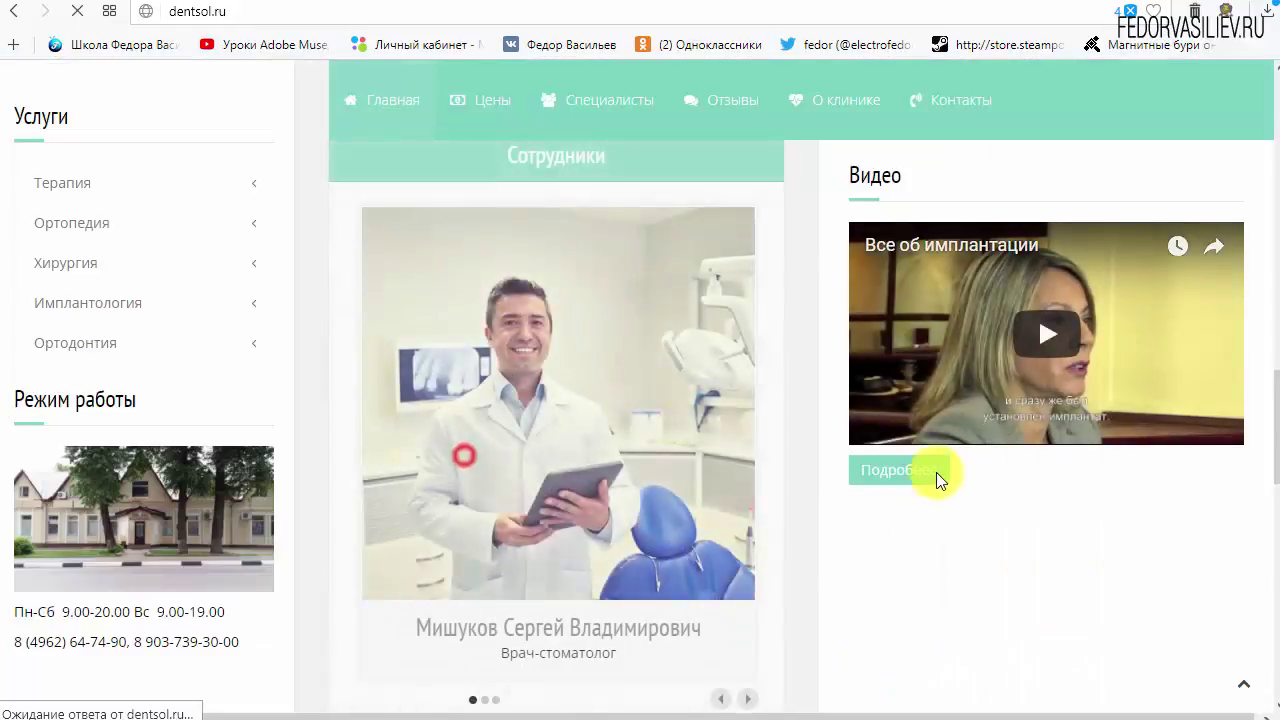
scroll(577, 201, "up", 4)
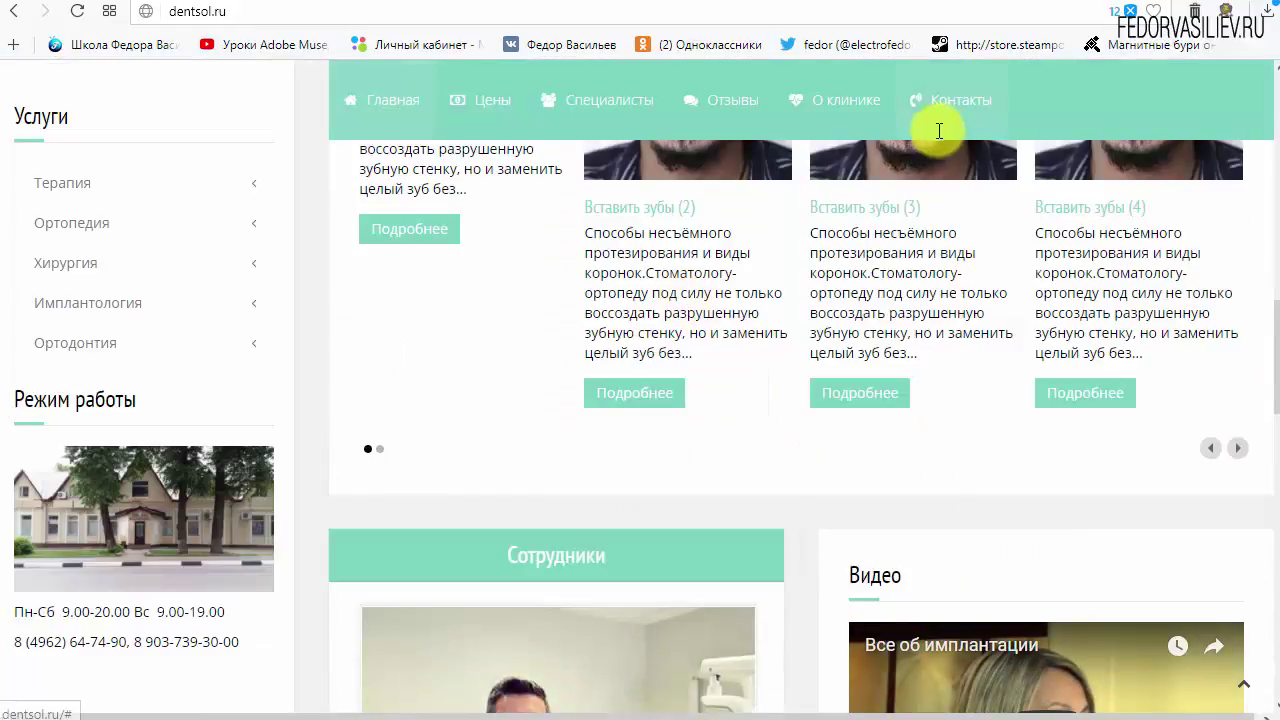
Return to the site control panel and examine the content management options for creating articles and categories
left_click(978, 8)
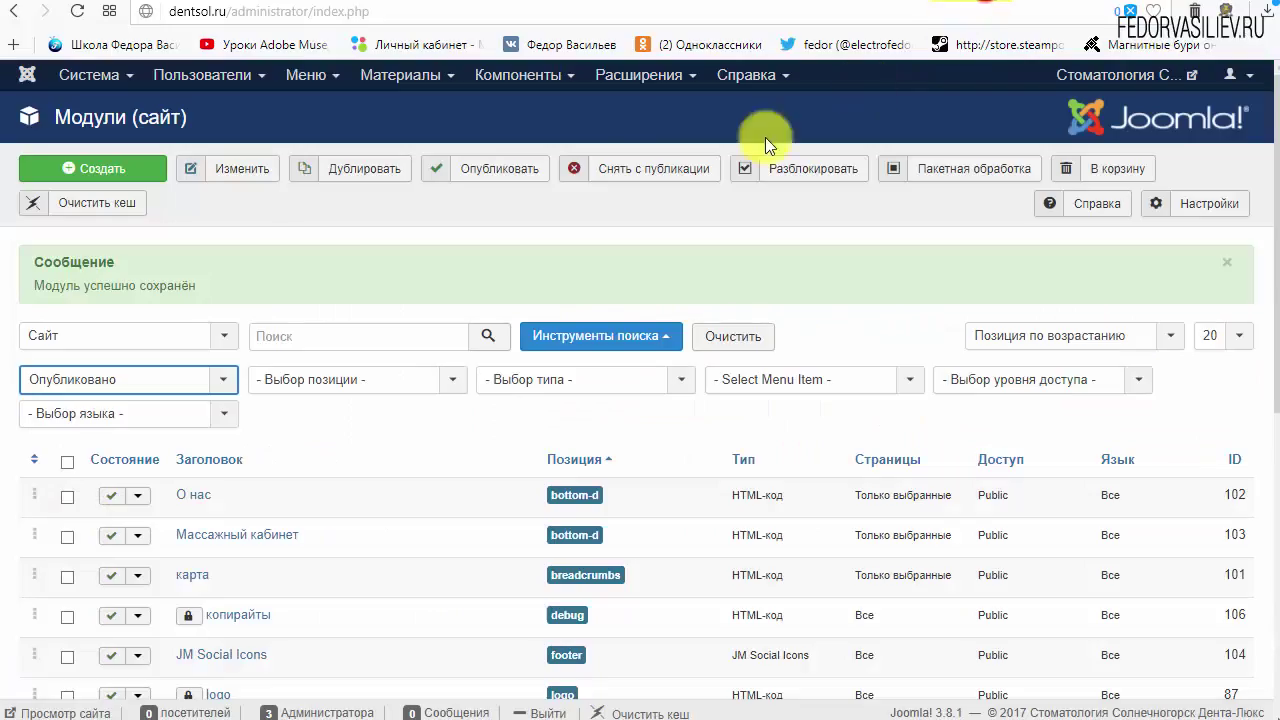
left_click(318, 75)
left_click(390, 75)
mouse_move(386, 108)
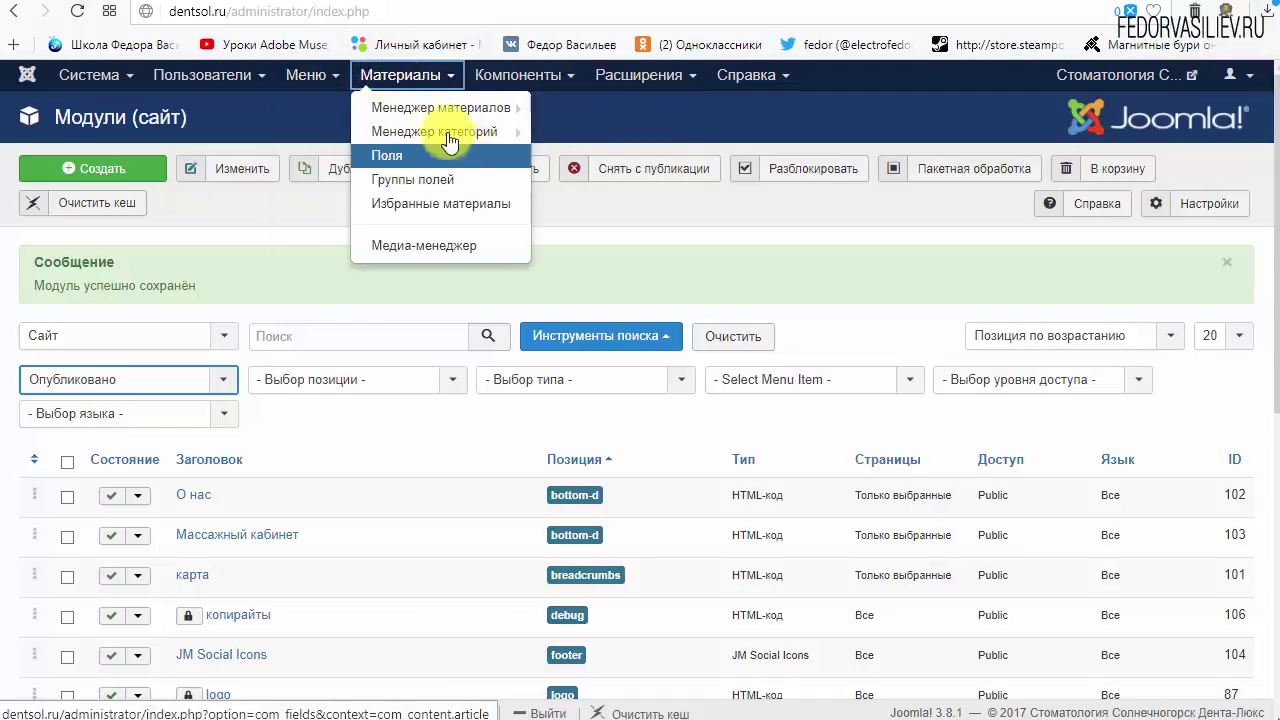
mouse_move(447, 140)
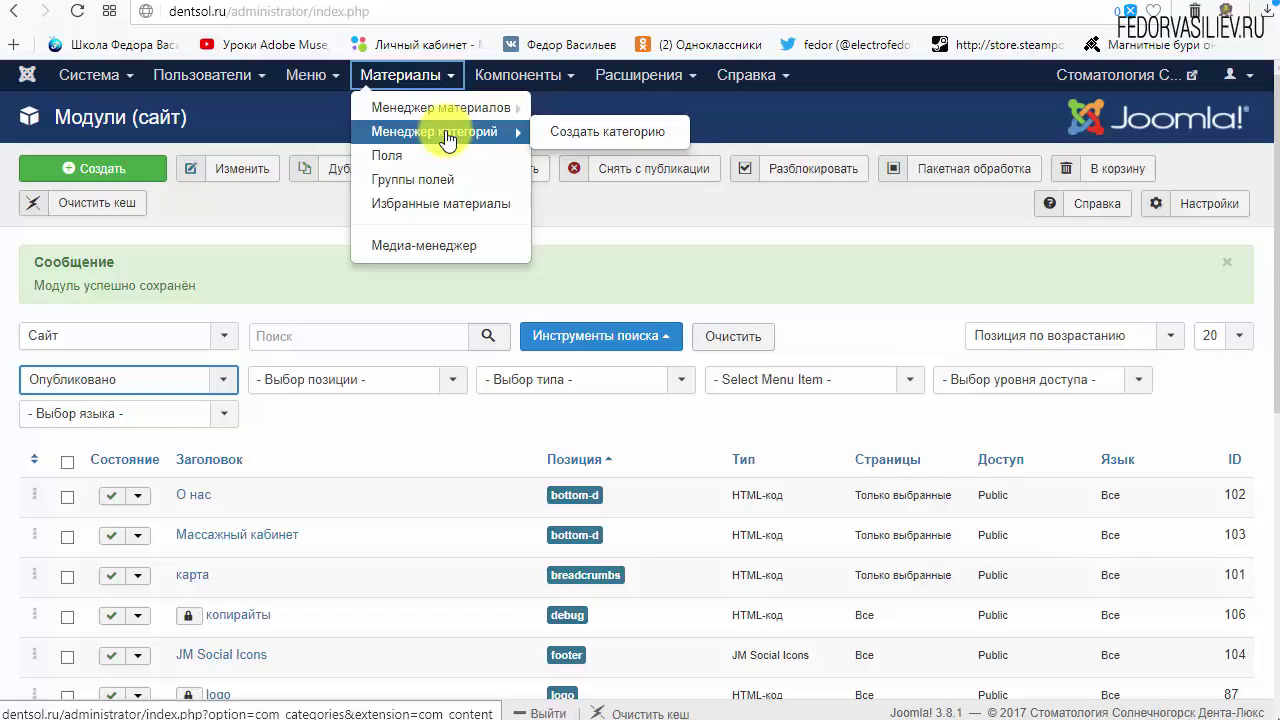
mouse_move(500, 108)
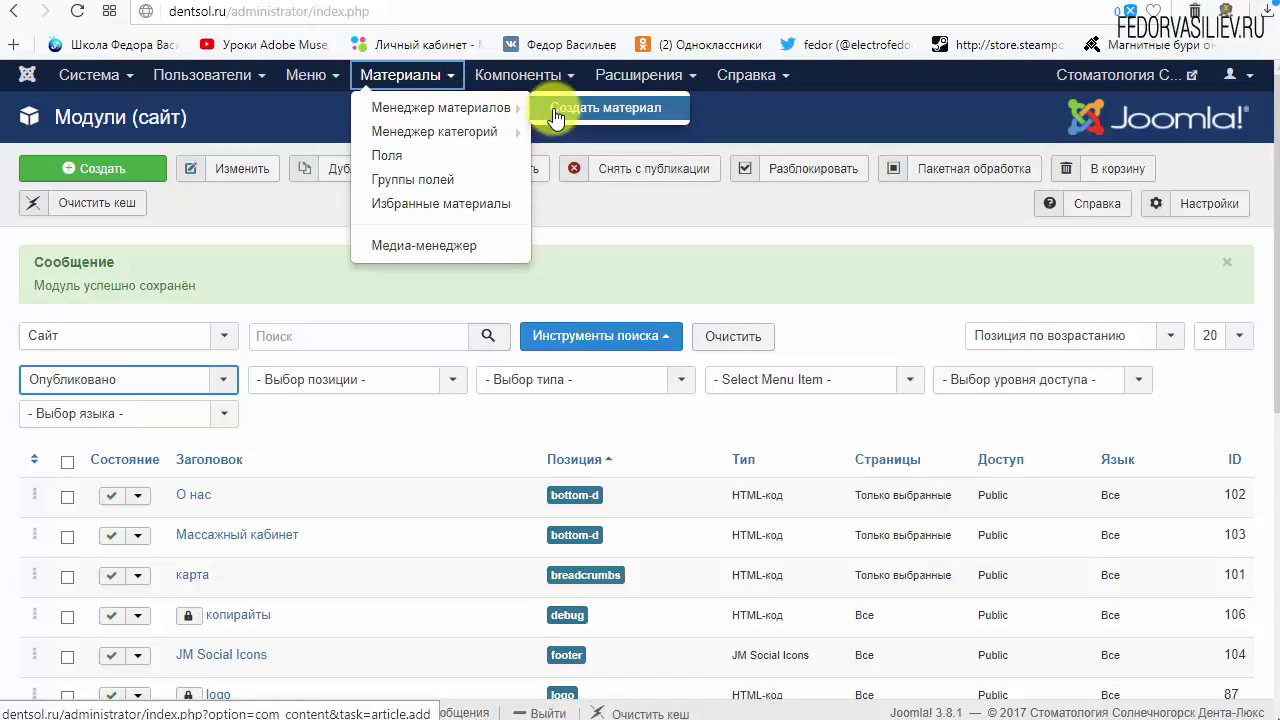
left_click(201, 80)
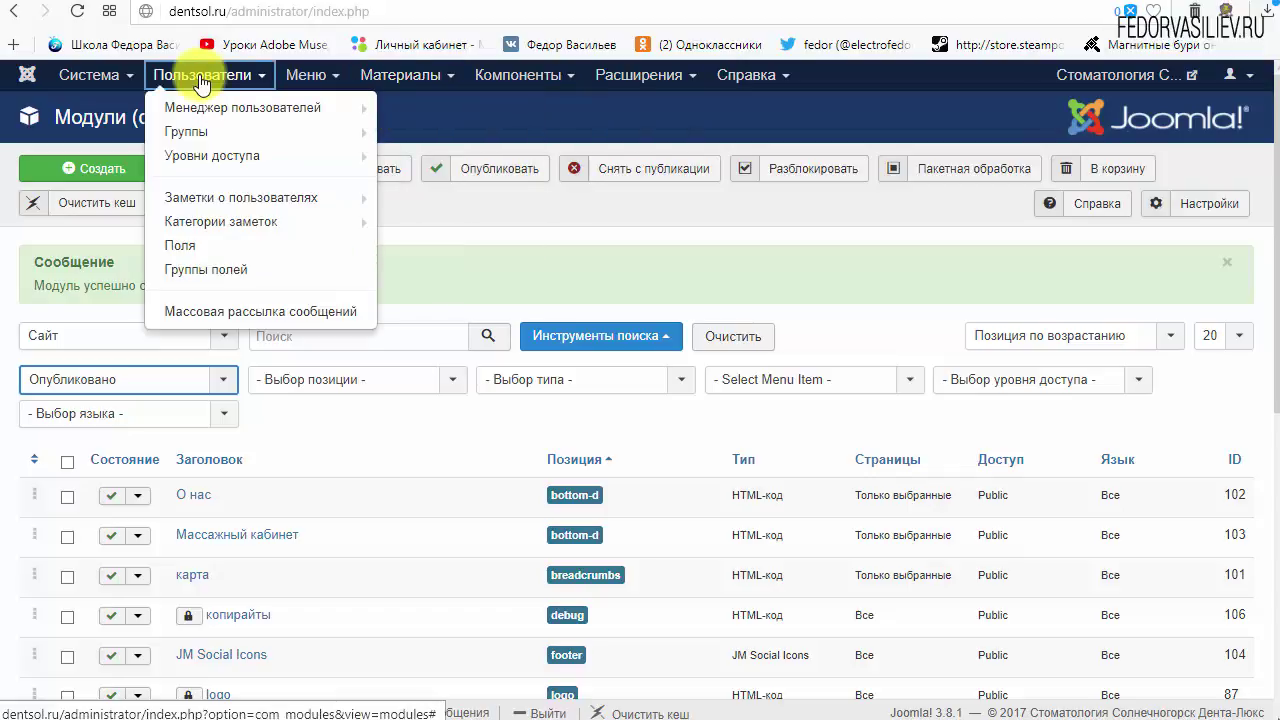
Start a new item in the site's Main Menu and set its item type to Материал
left_click(315, 75)
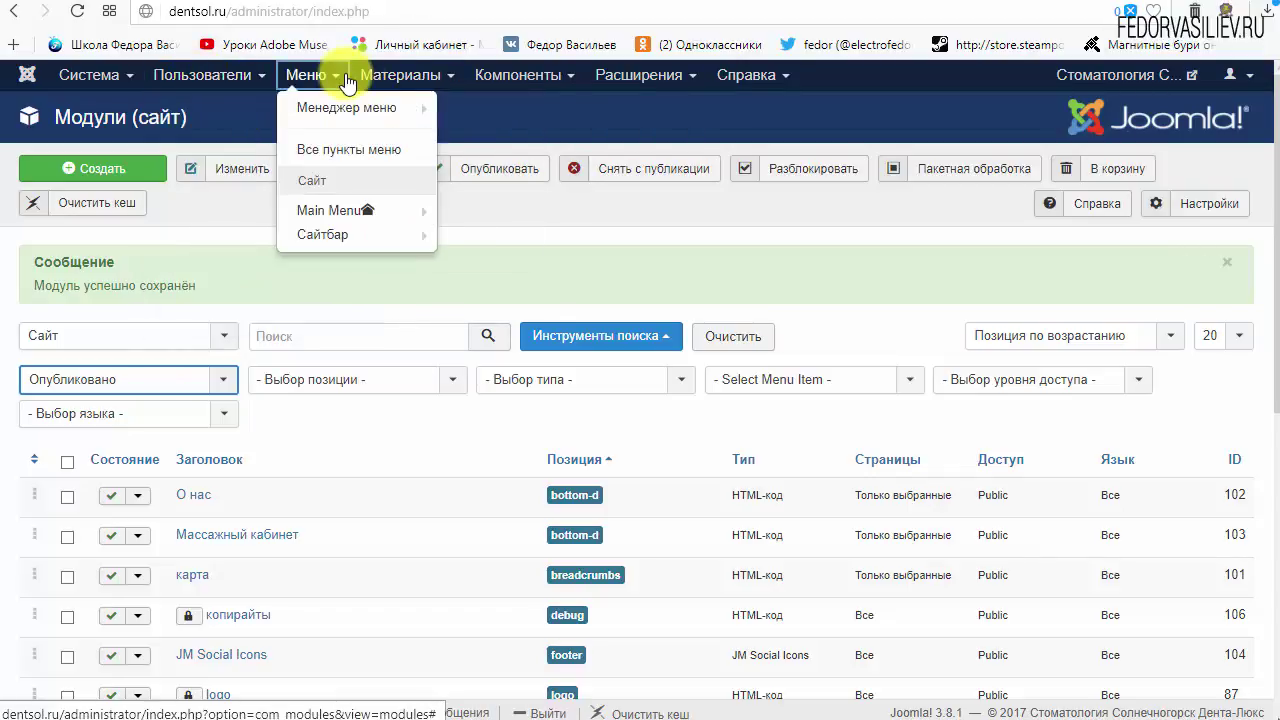
left_click(335, 212)
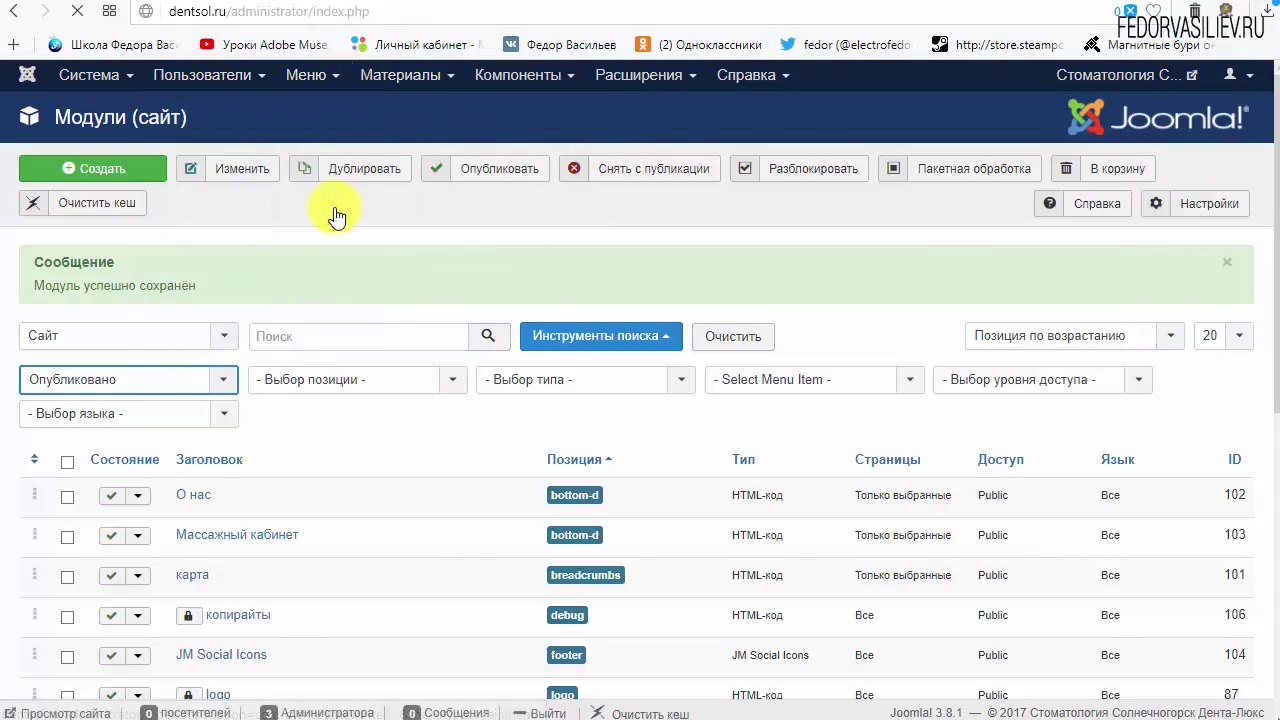
scroll(600, 435, "down", 2)
scroll(587, 459, "down", 2)
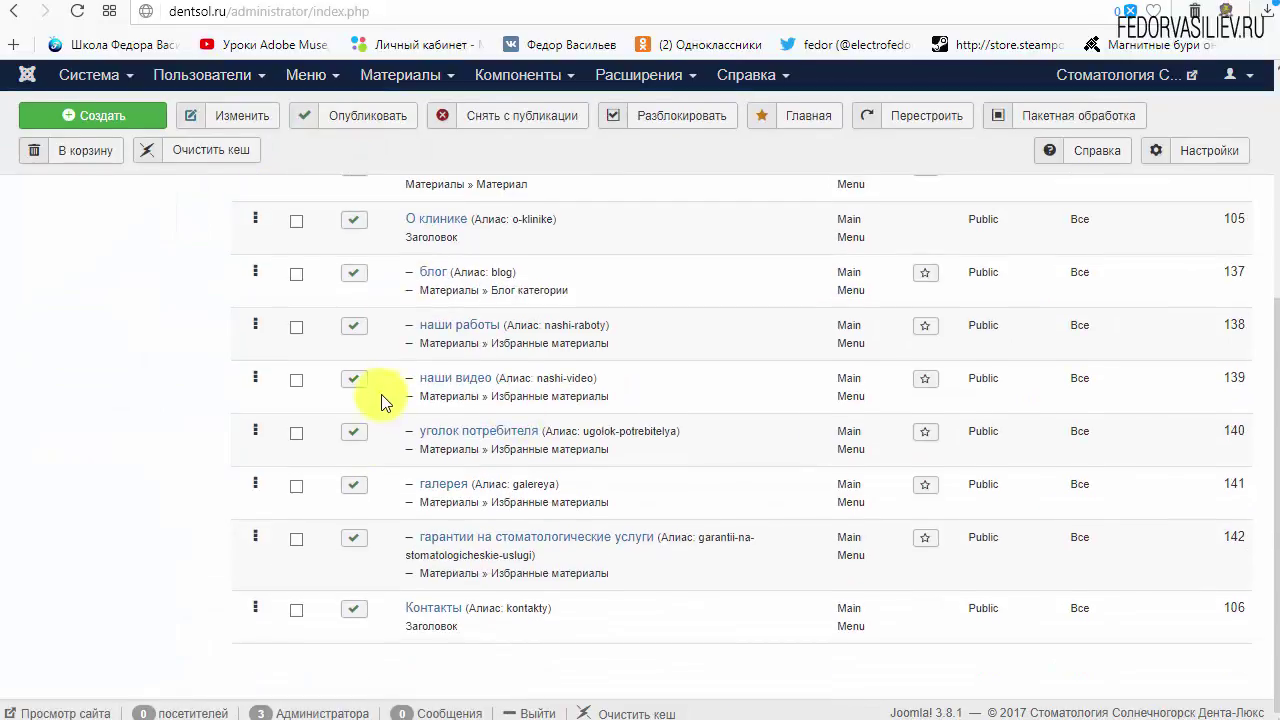
left_click(143, 114)
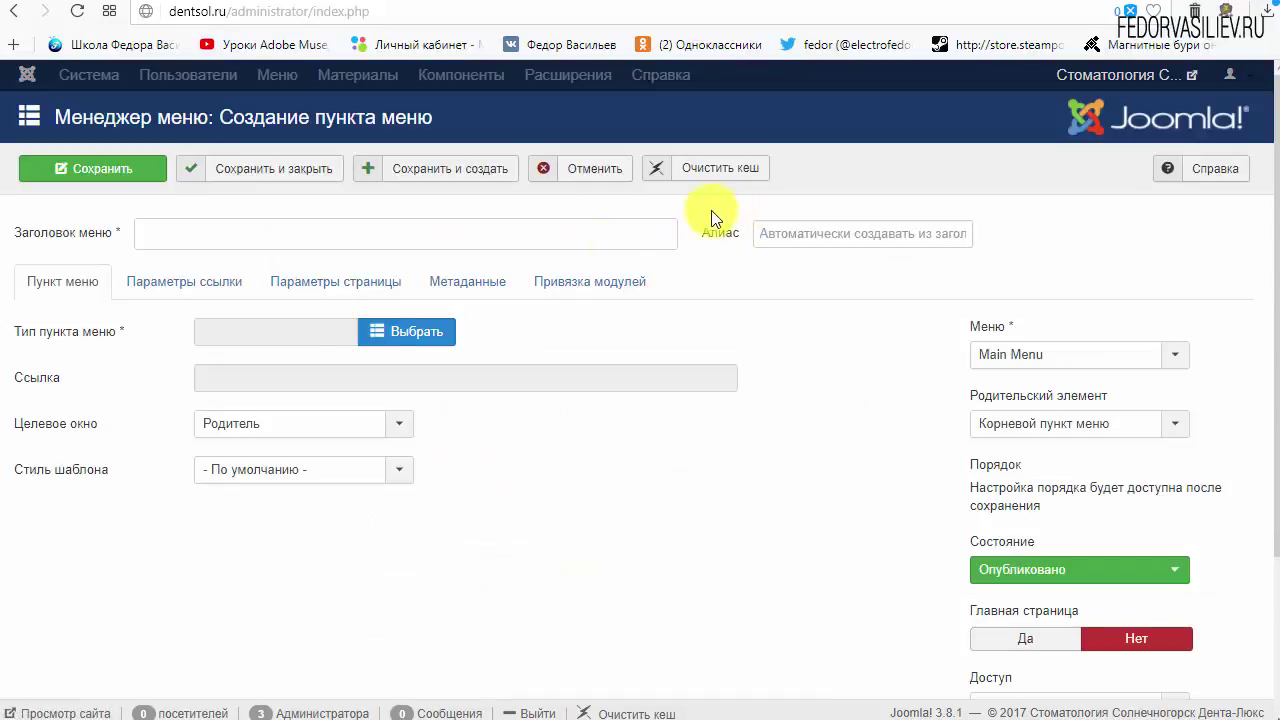
left_click(380, 330)
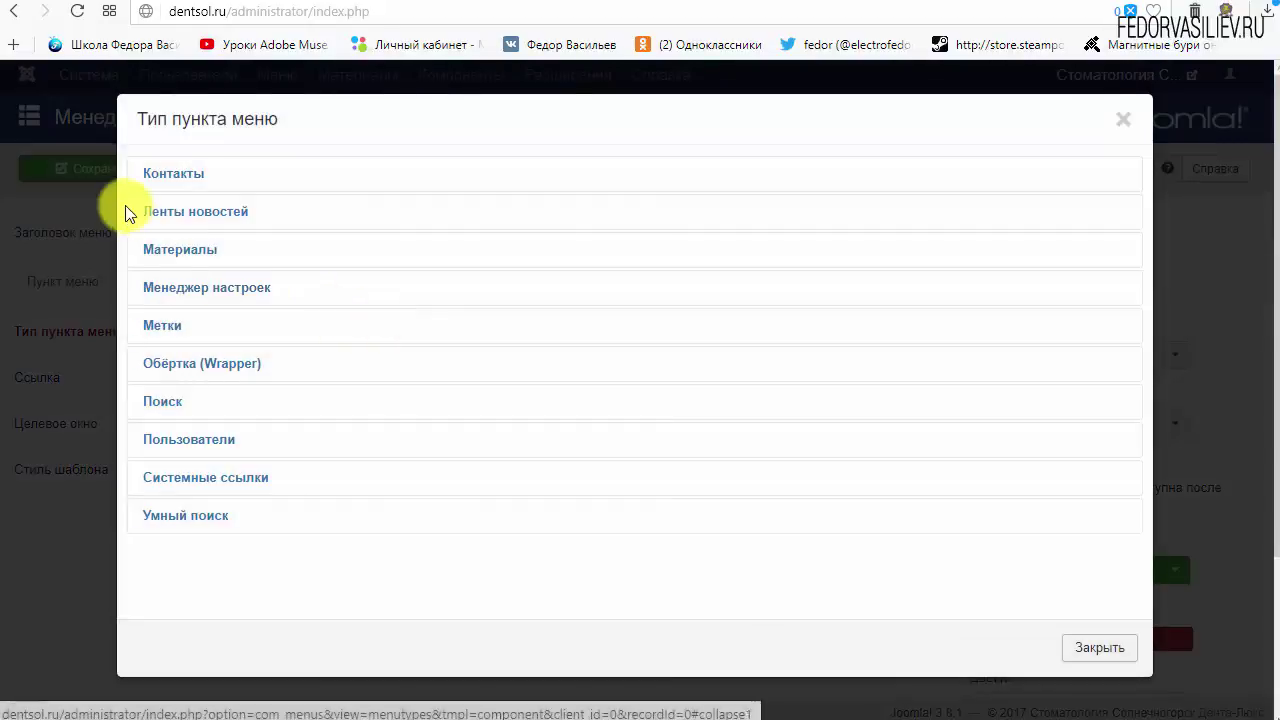
left_click(165, 255)
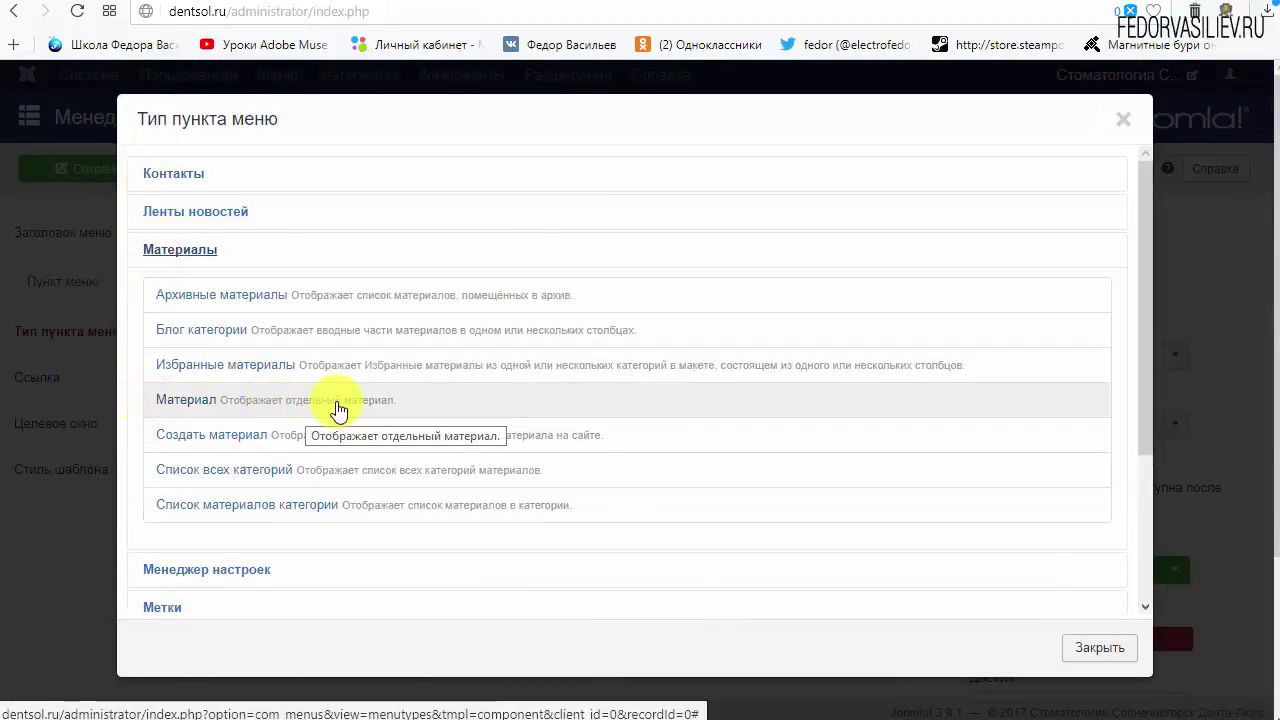
left_click(184, 404)
left_click(147, 231)
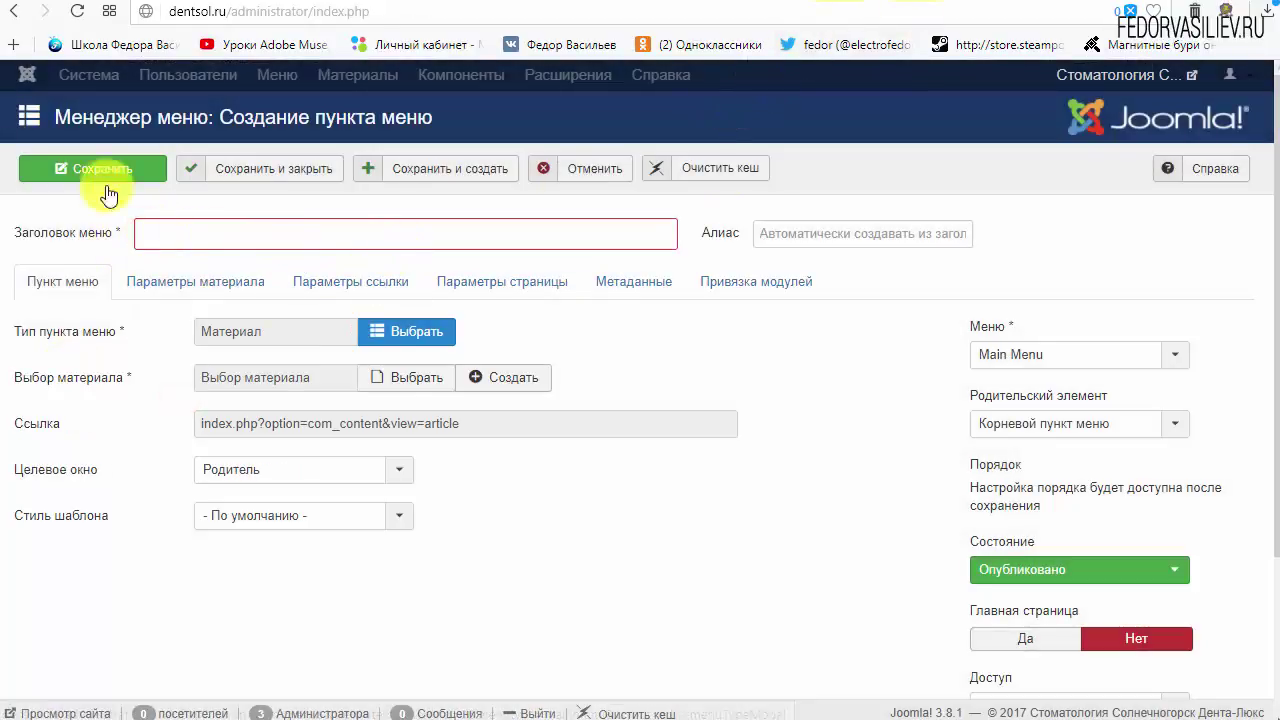
Check the О клинике submenu on the live homepage, then return to the new menu item form
key("ctrl+Tab")
scroll(563, 374, "up", 4)
mouse_move(806, 110)
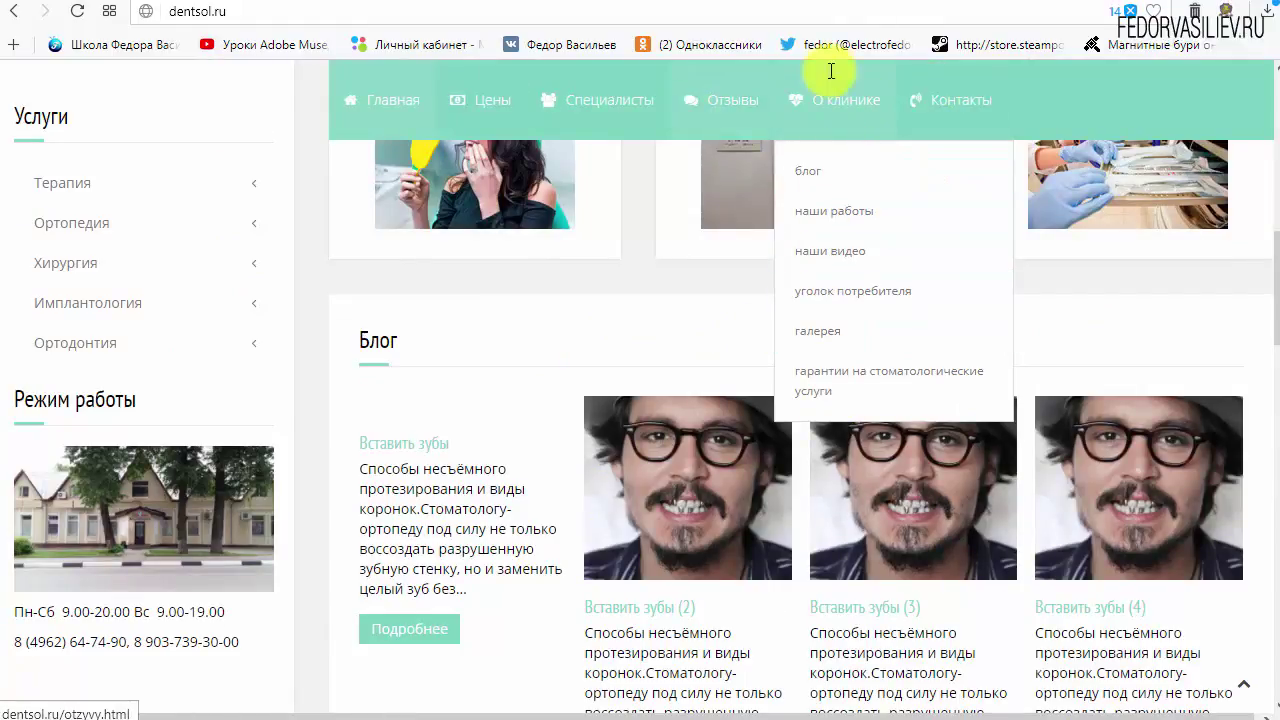
key("ctrl+Tab")
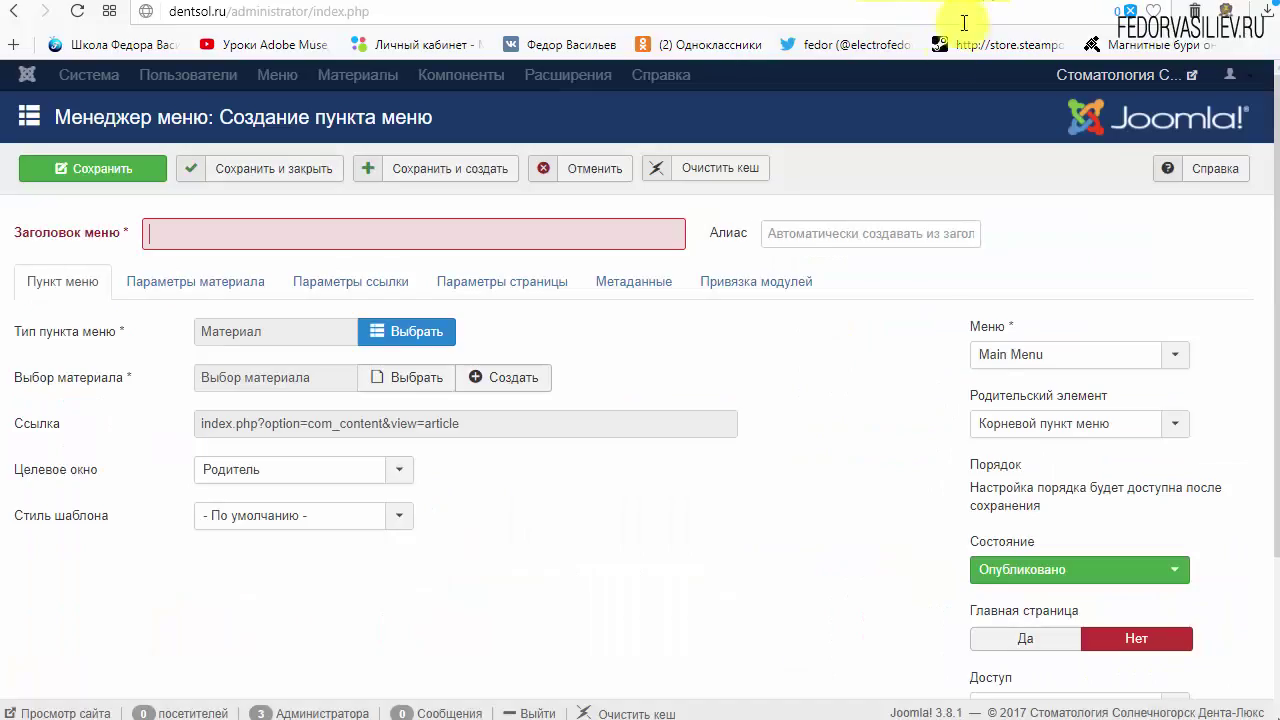
Review the available parent elements for the new Main Menu item
left_click(1100, 423)
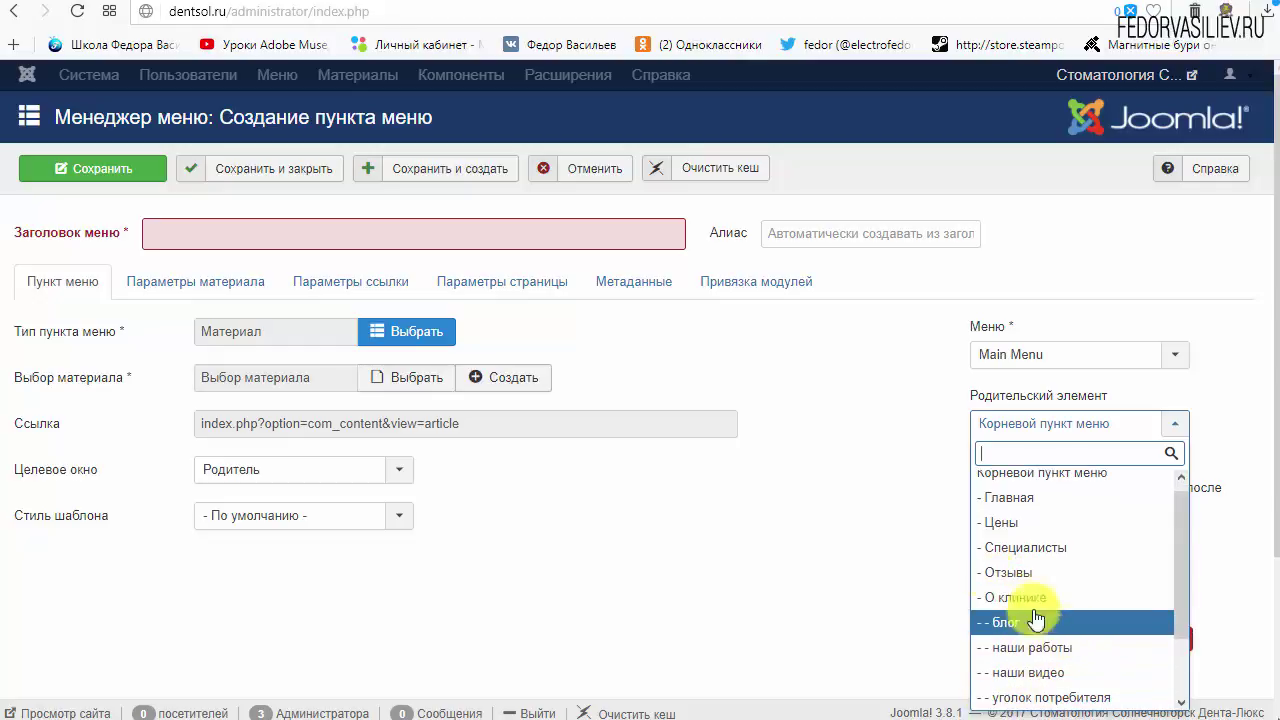
left_click(917, 479)
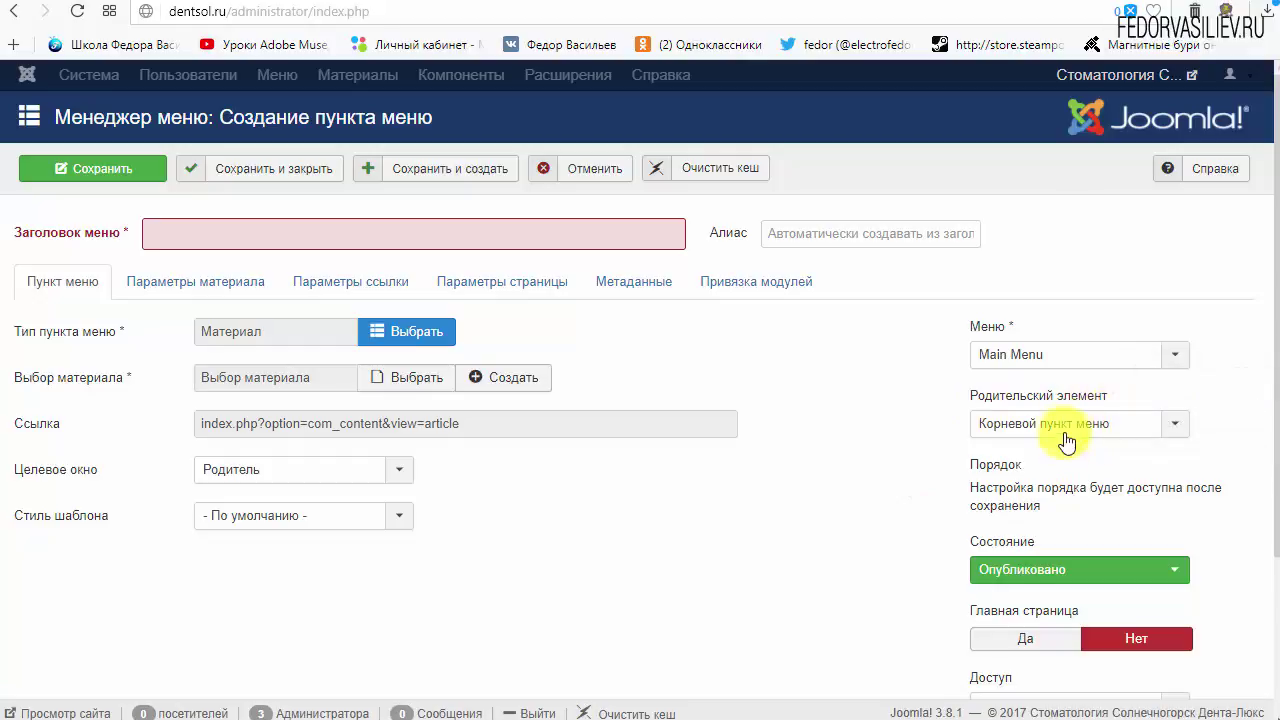
left_click(1064, 425)
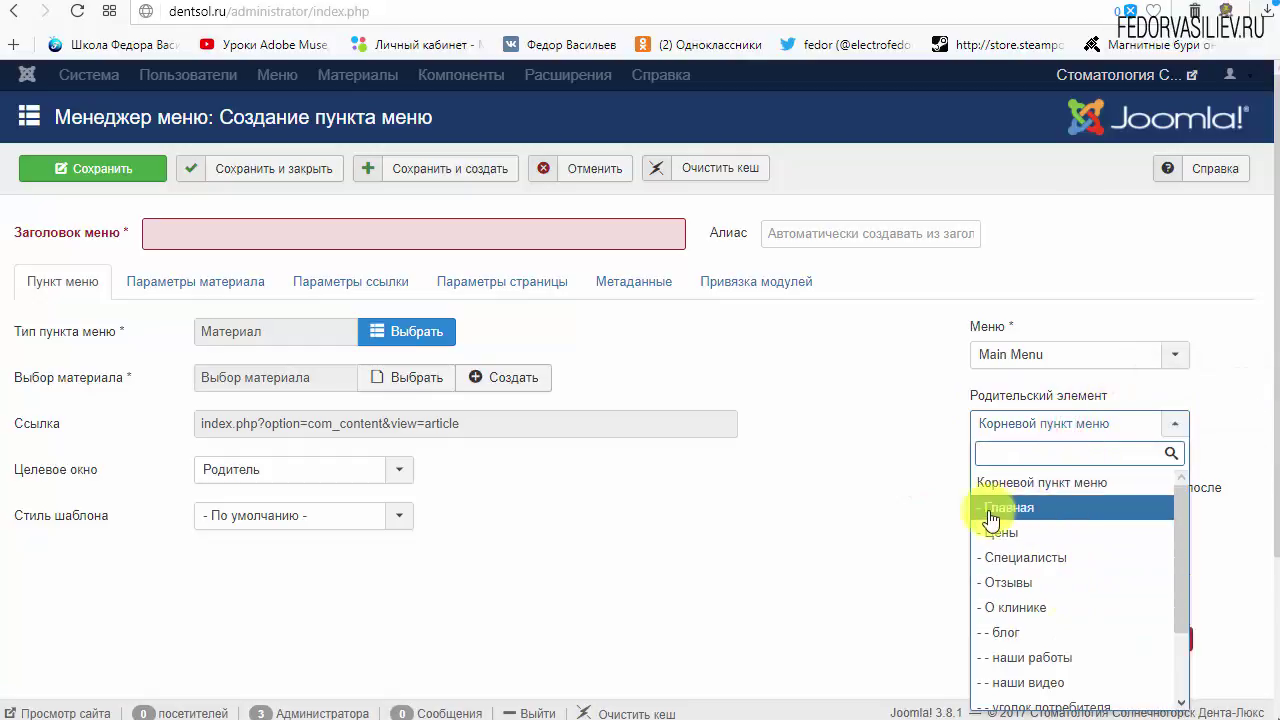
left_click(845, 449)
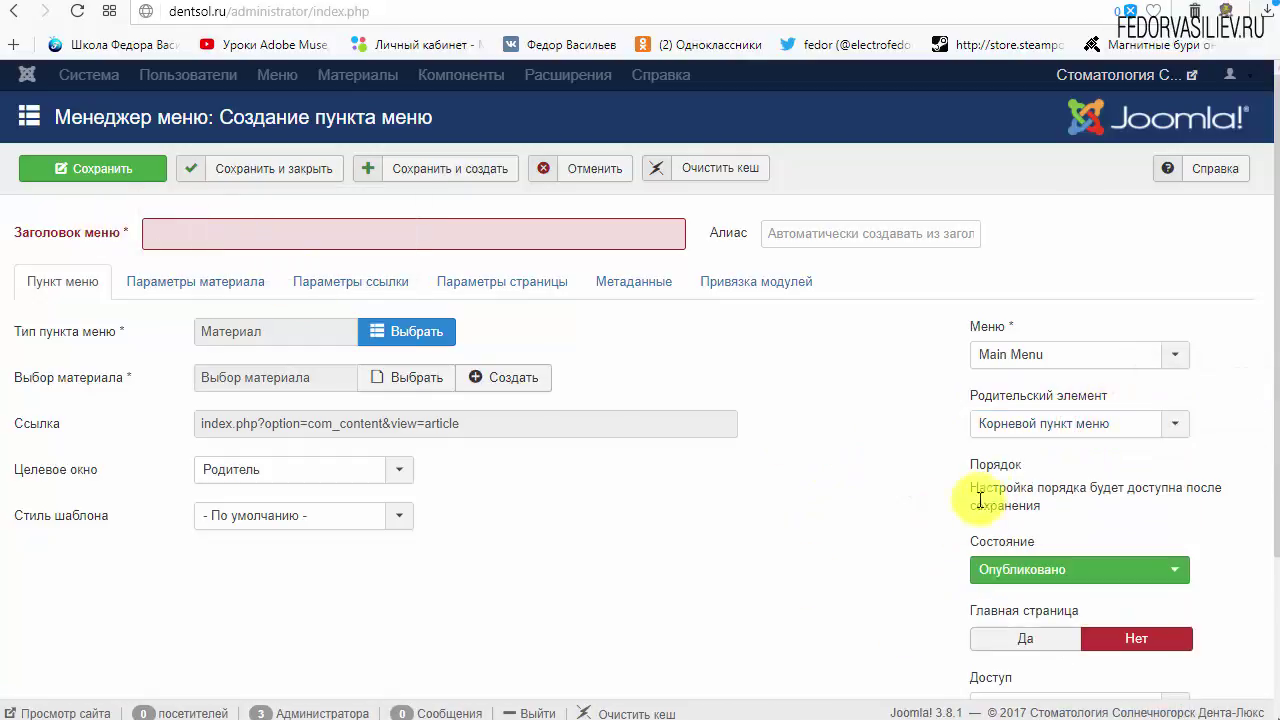
left_click(300, 240)
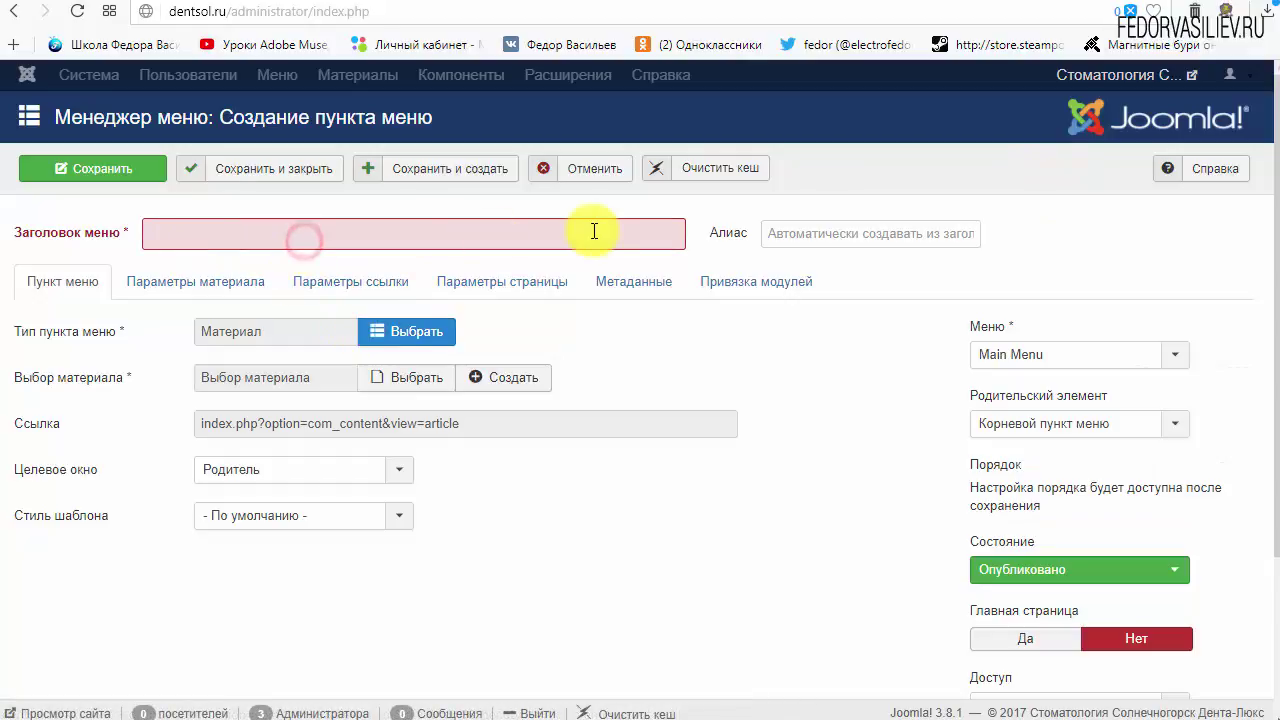
Examine the О клинике submenu and the Терапия services submenu on the live homepage
left_click(1055, 5)
scroll(906, 177, "up", 5)
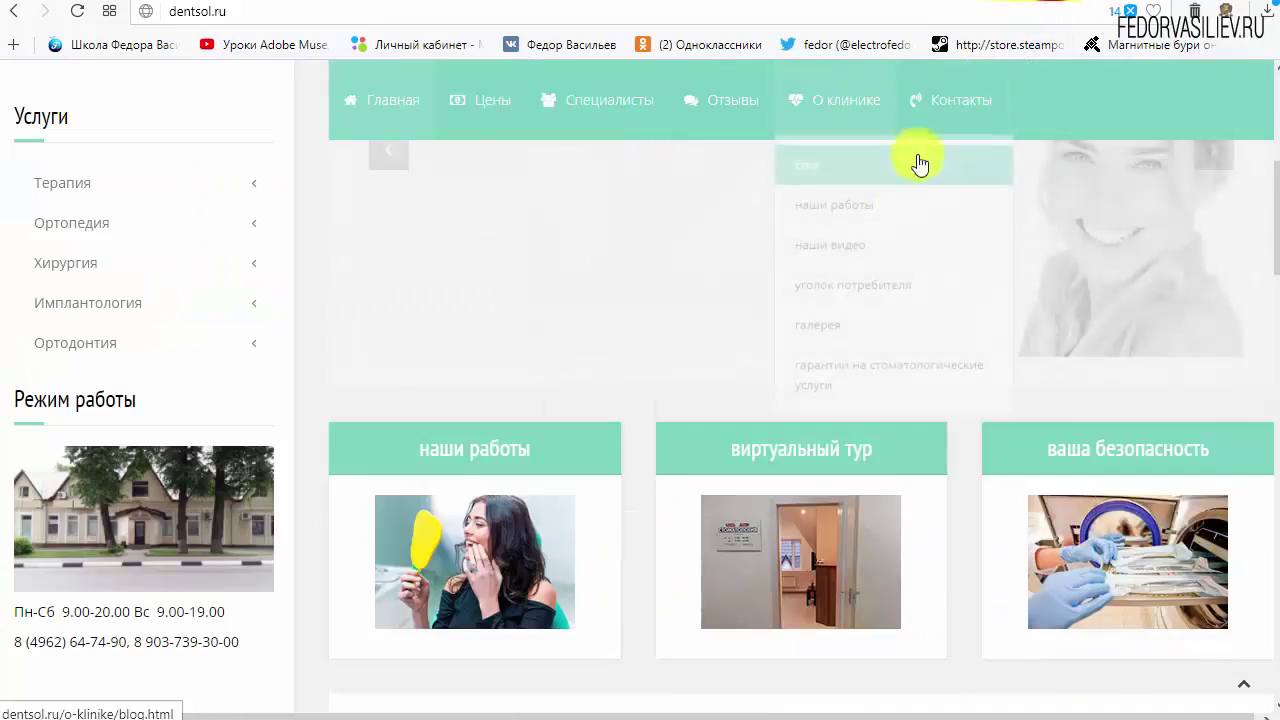
mouse_move(846, 104)
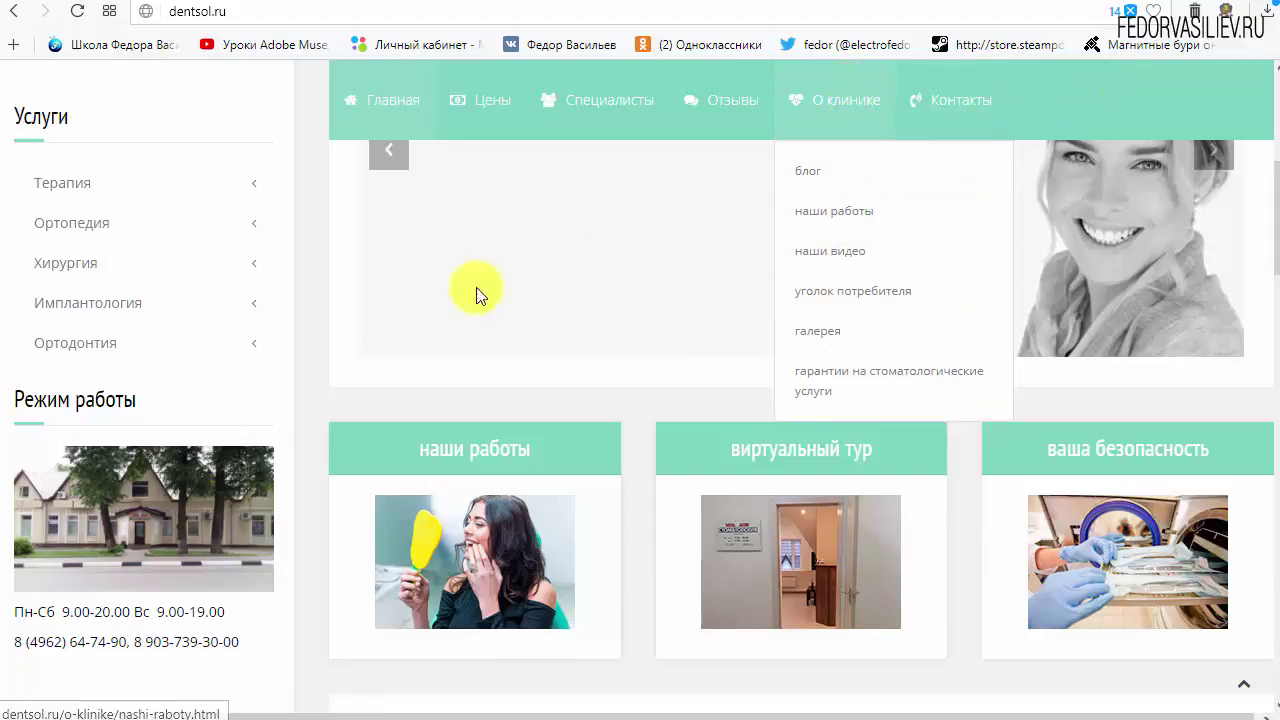
left_click(60, 188)
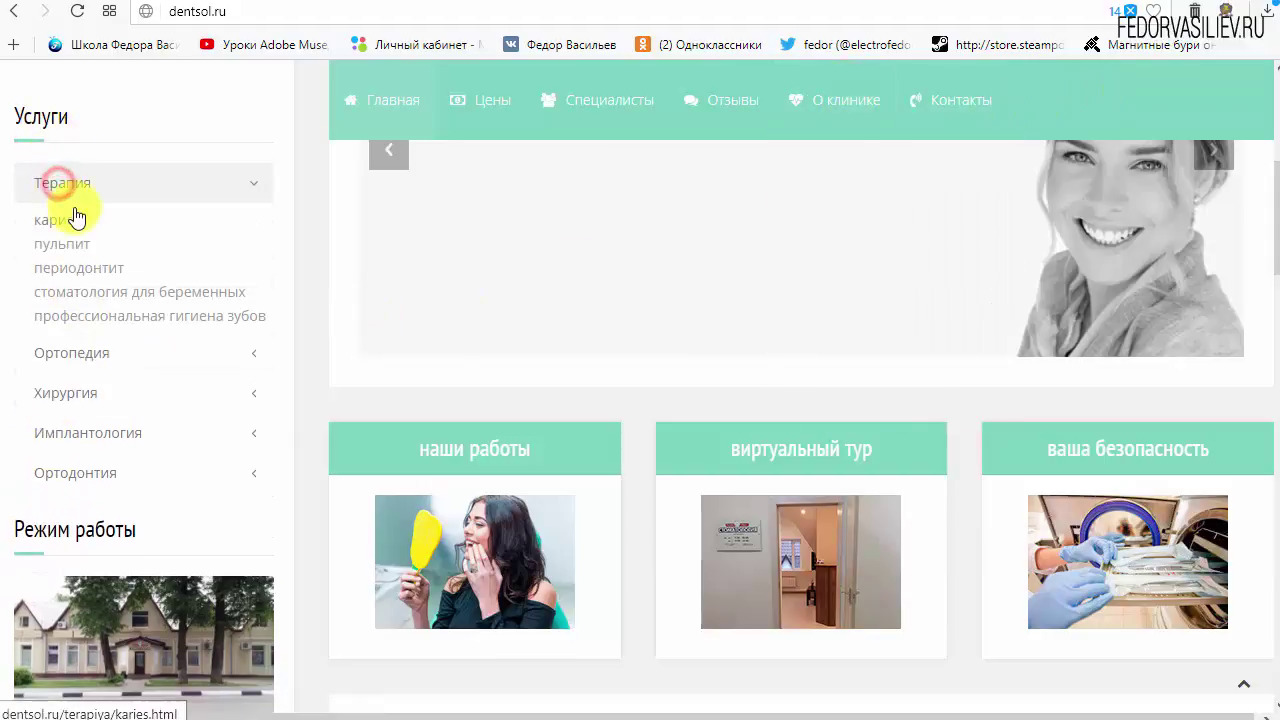
left_click(79, 181)
mouse_move(831, 92)
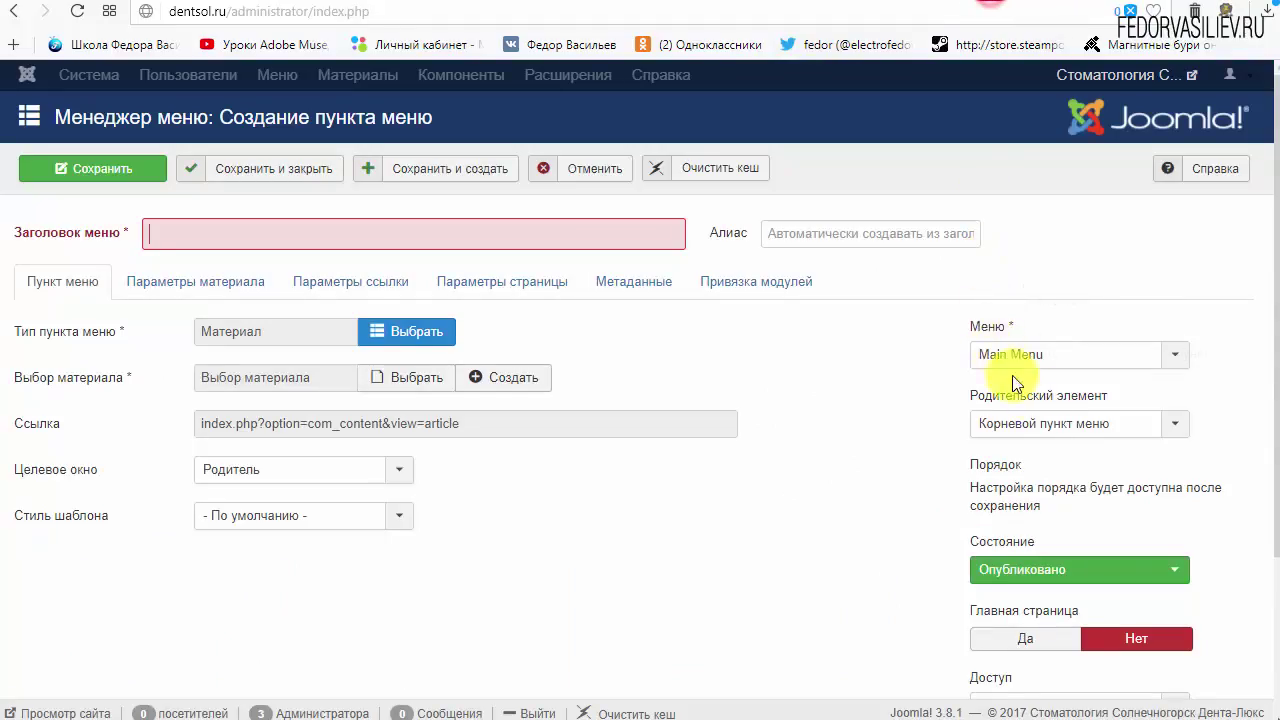
Set the new menu item's parent element to О клинике and check that submenu on the live homepage
left_click(1055, 420)
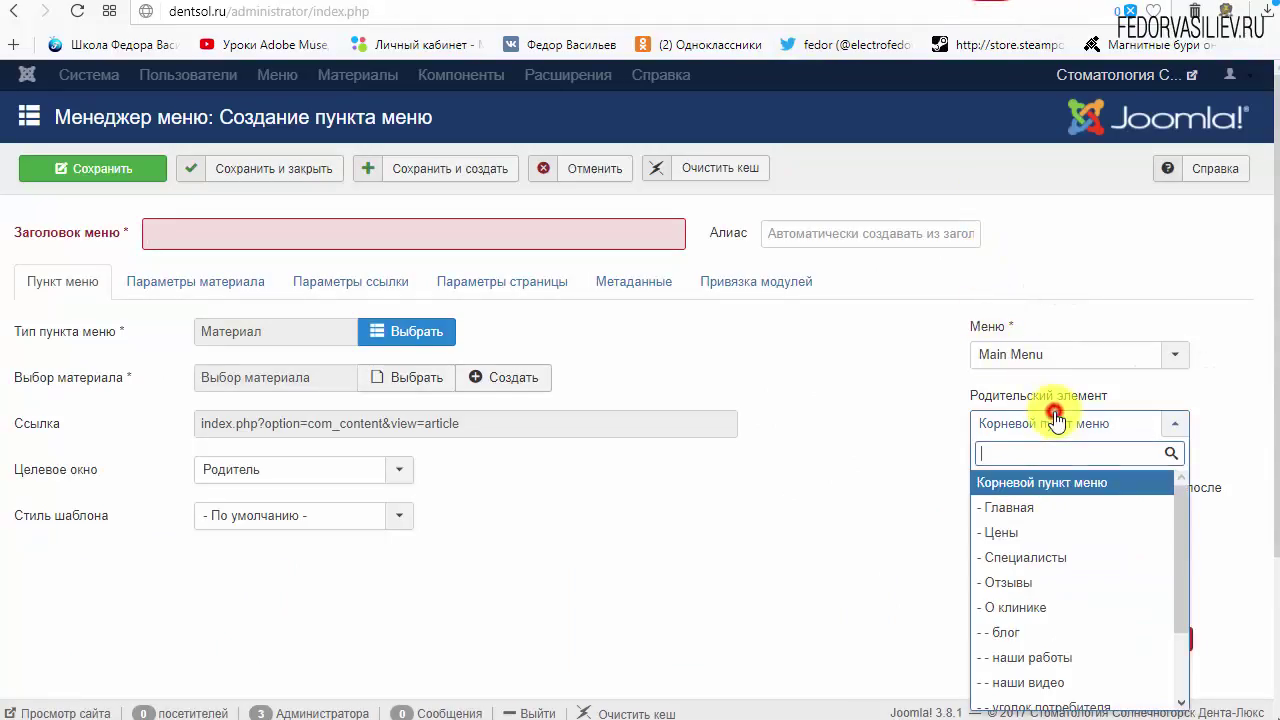
left_click(1057, 608)
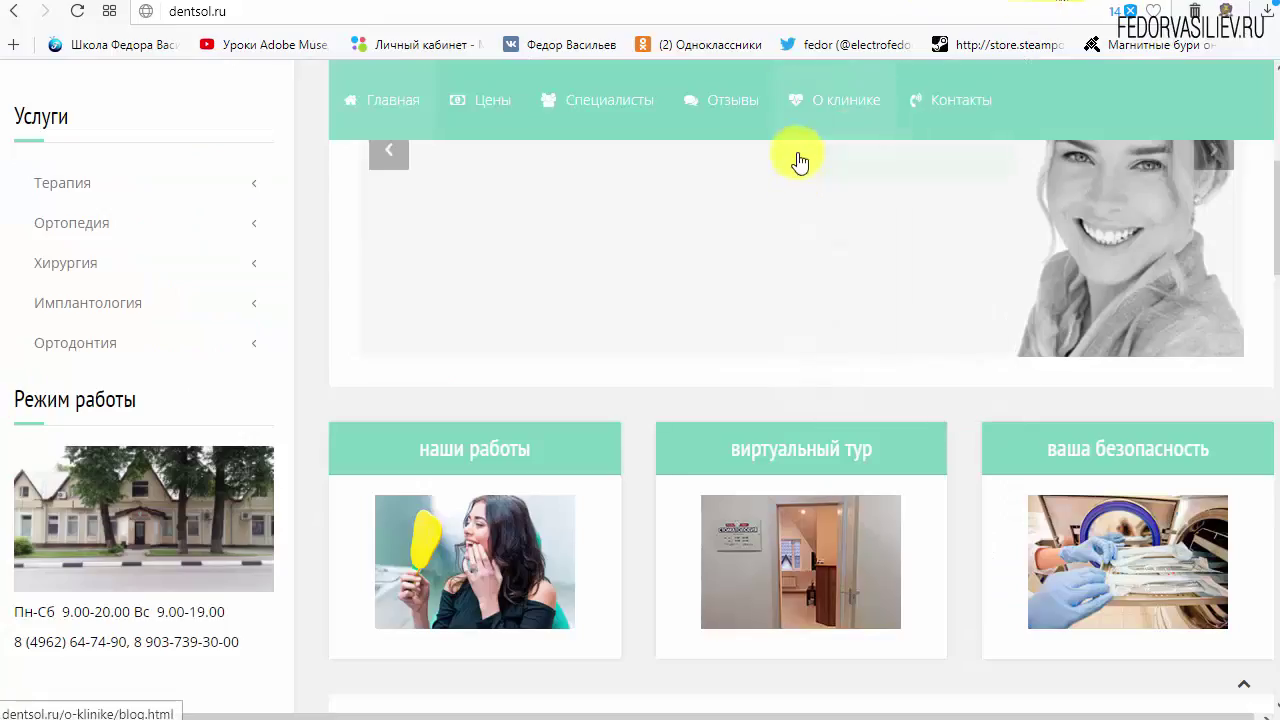
mouse_move(830, 205)
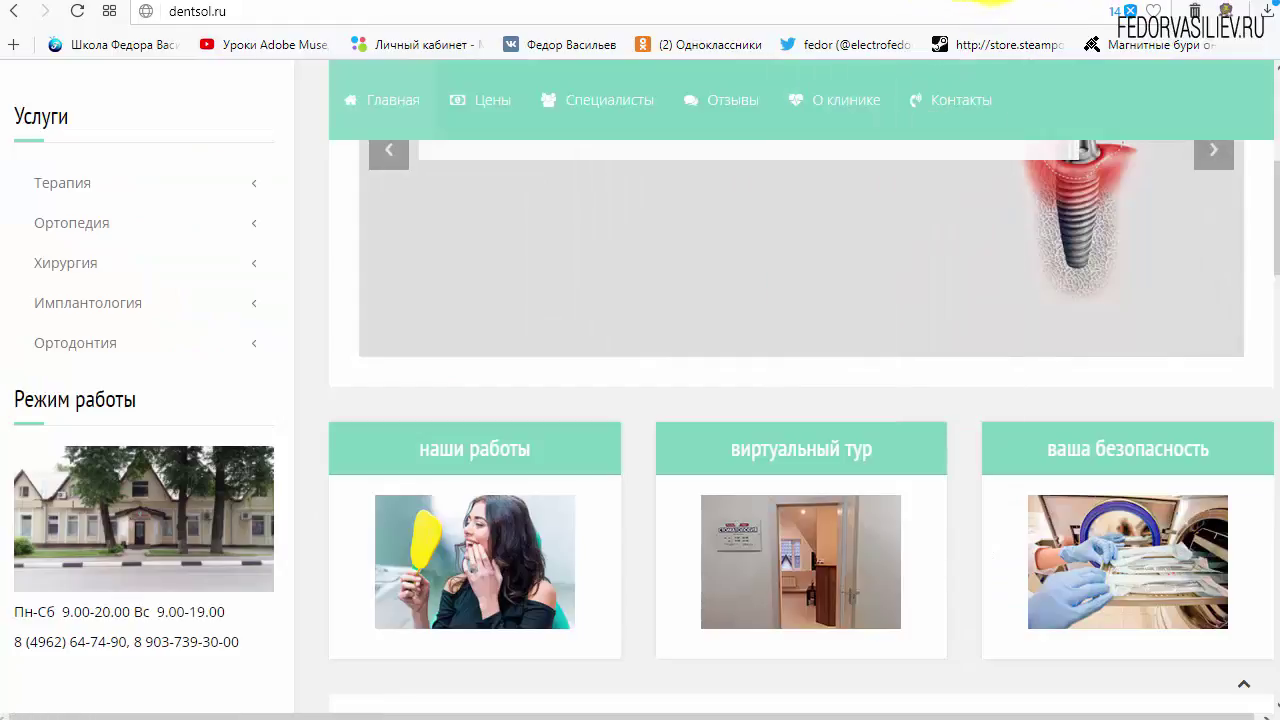
left_click(985, 3)
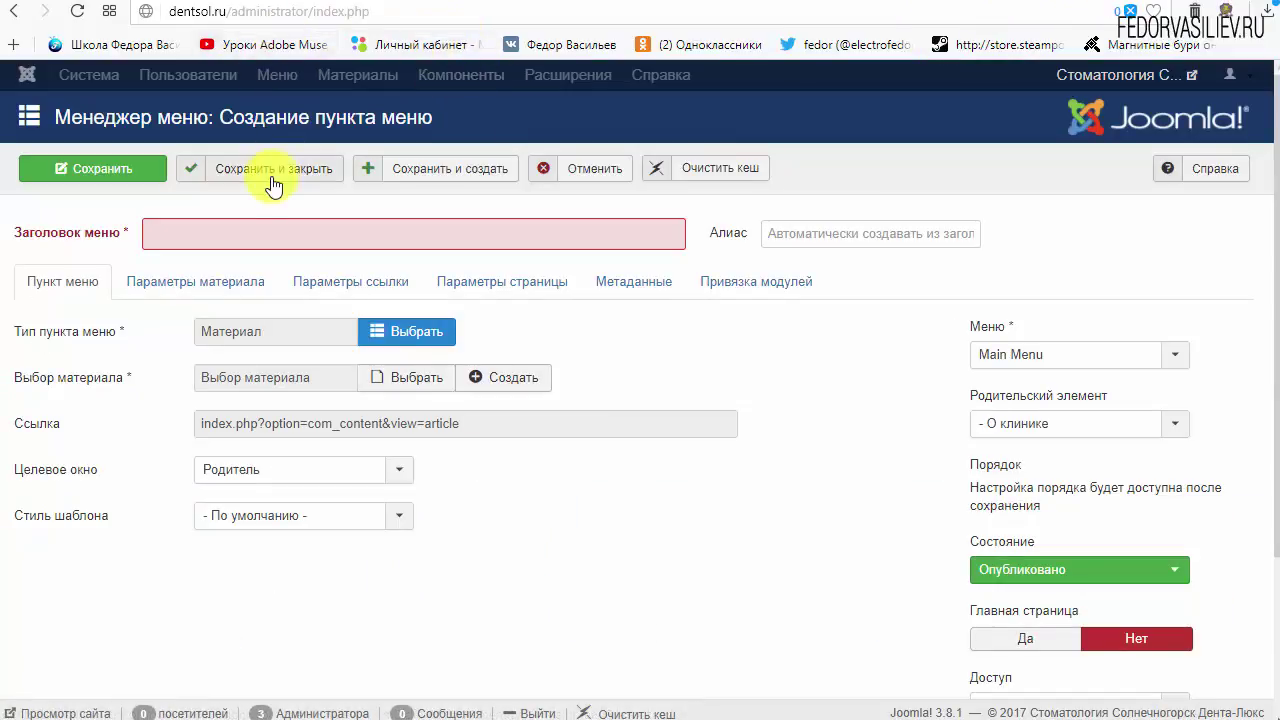
Open the наши видео page under О клинике on the live site and copy its page address
left_click(985, 3)
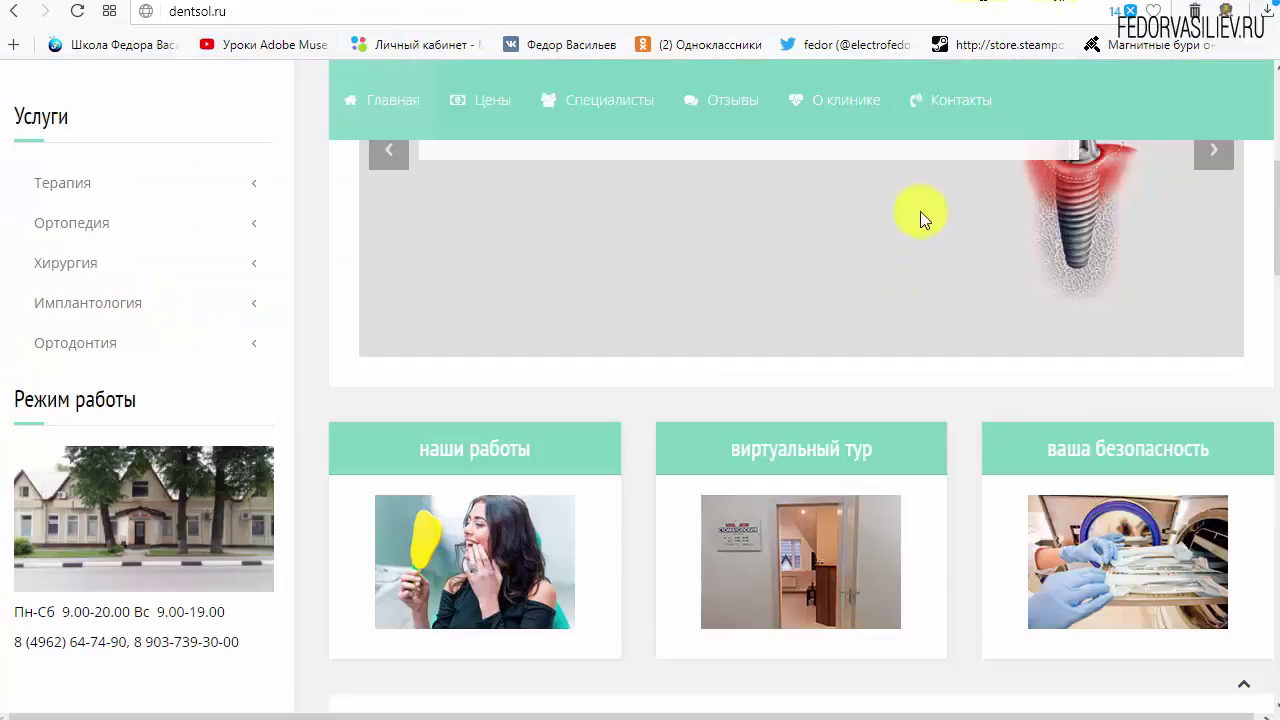
mouse_move(846, 100)
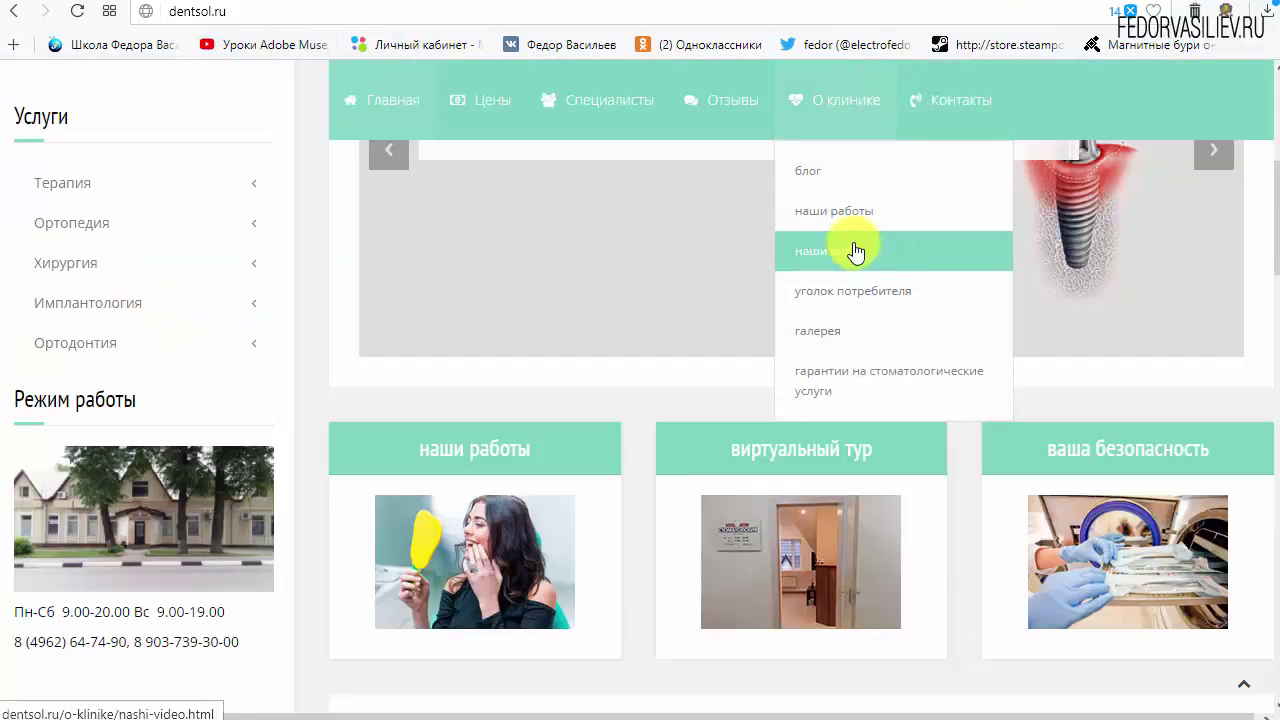
left_click(853, 260)
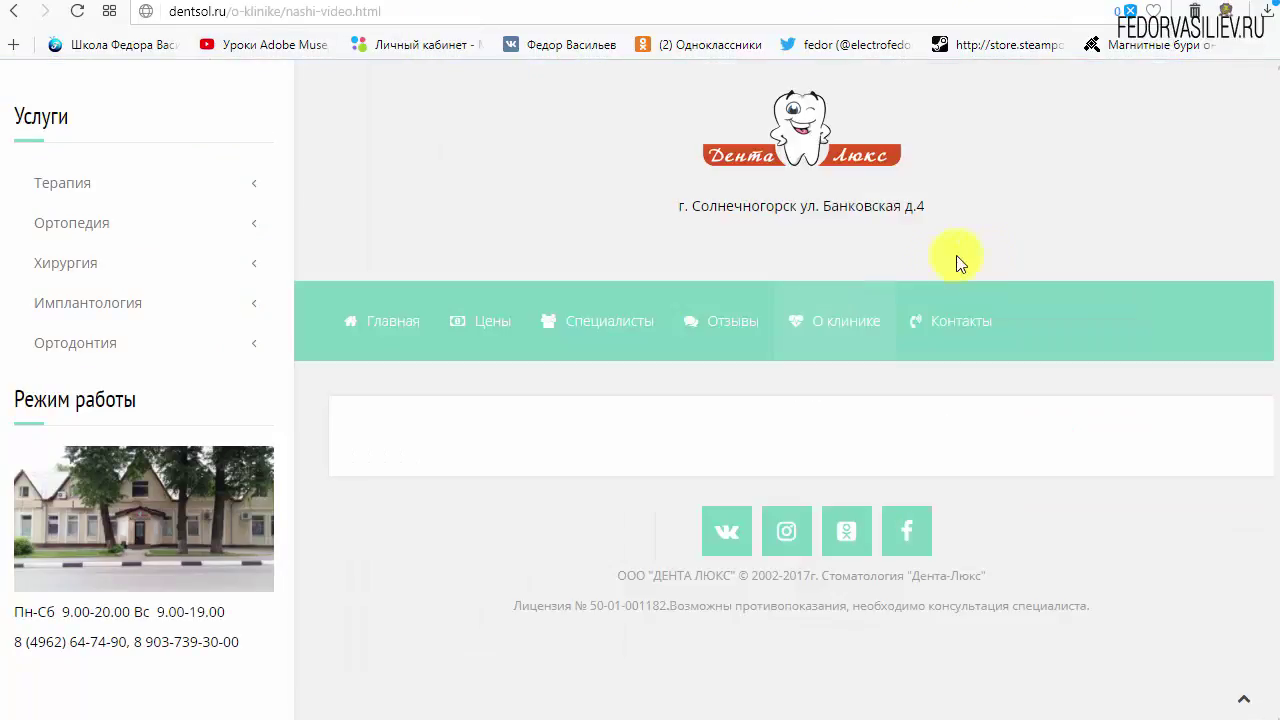
left_click(290, 11)
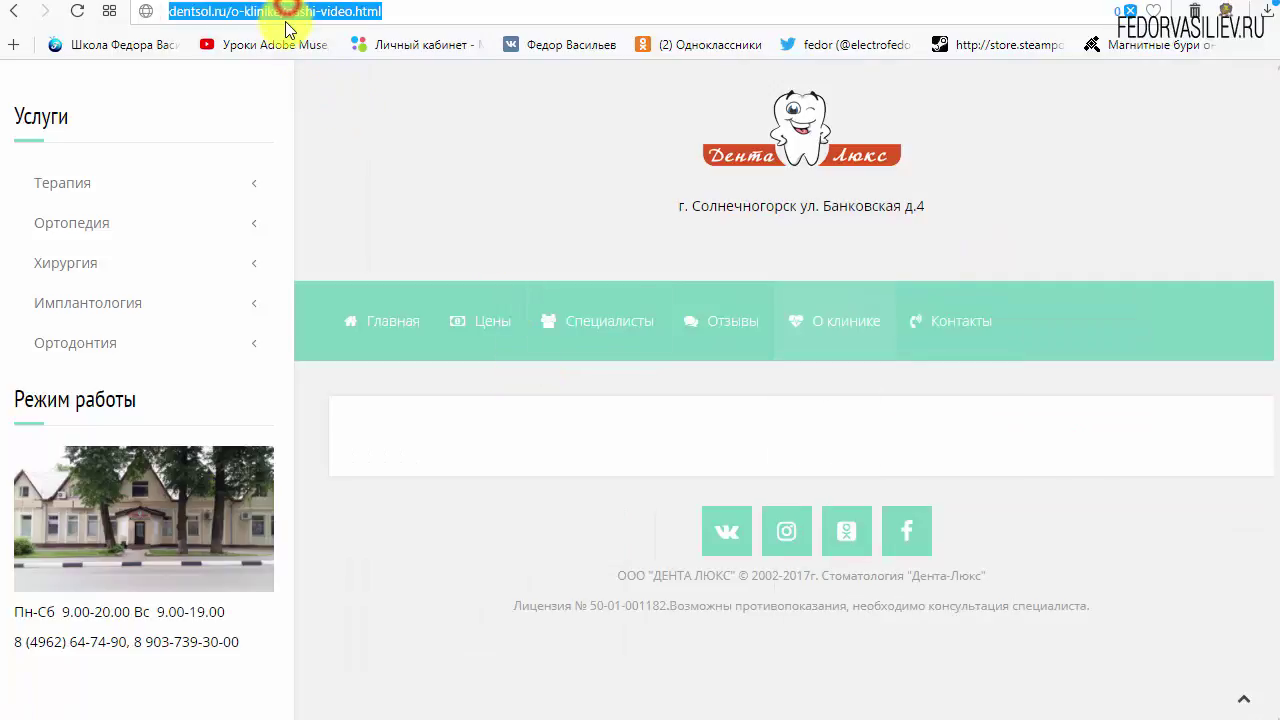
right_click(290, 11)
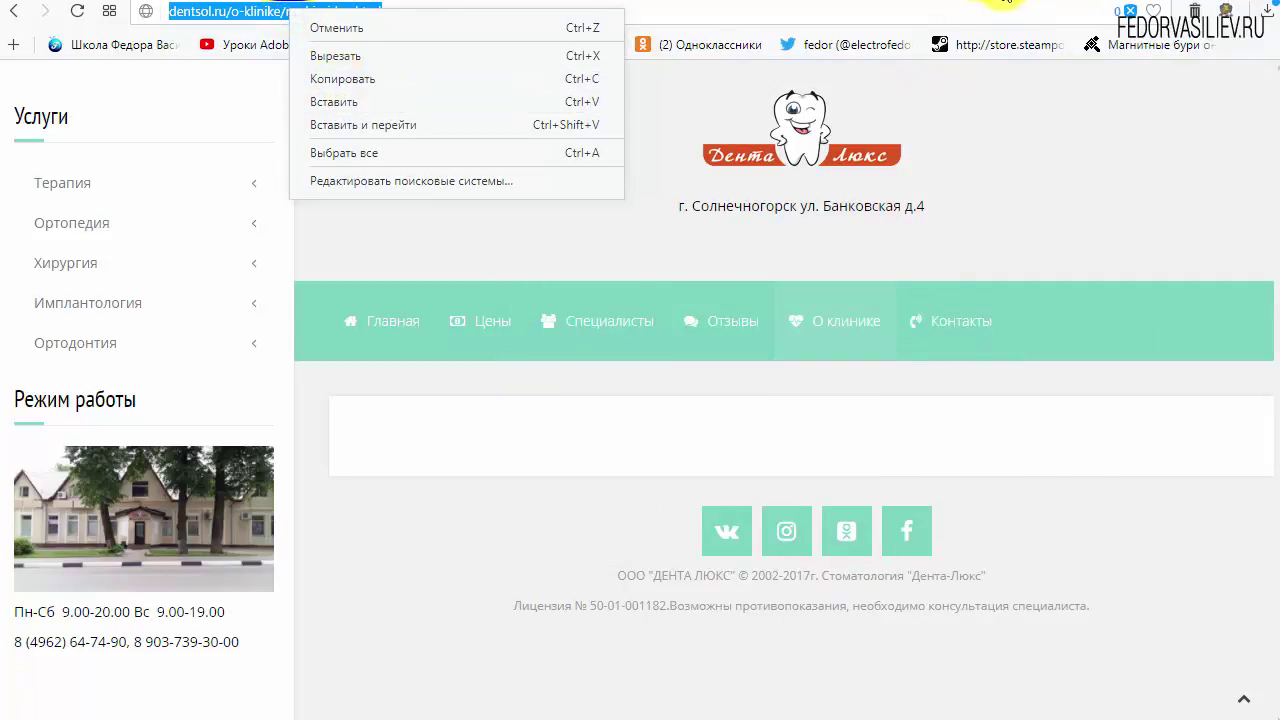
left_click(965, 12)
Cancel the new menu item and open the list of site modules
left_click(598, 167)
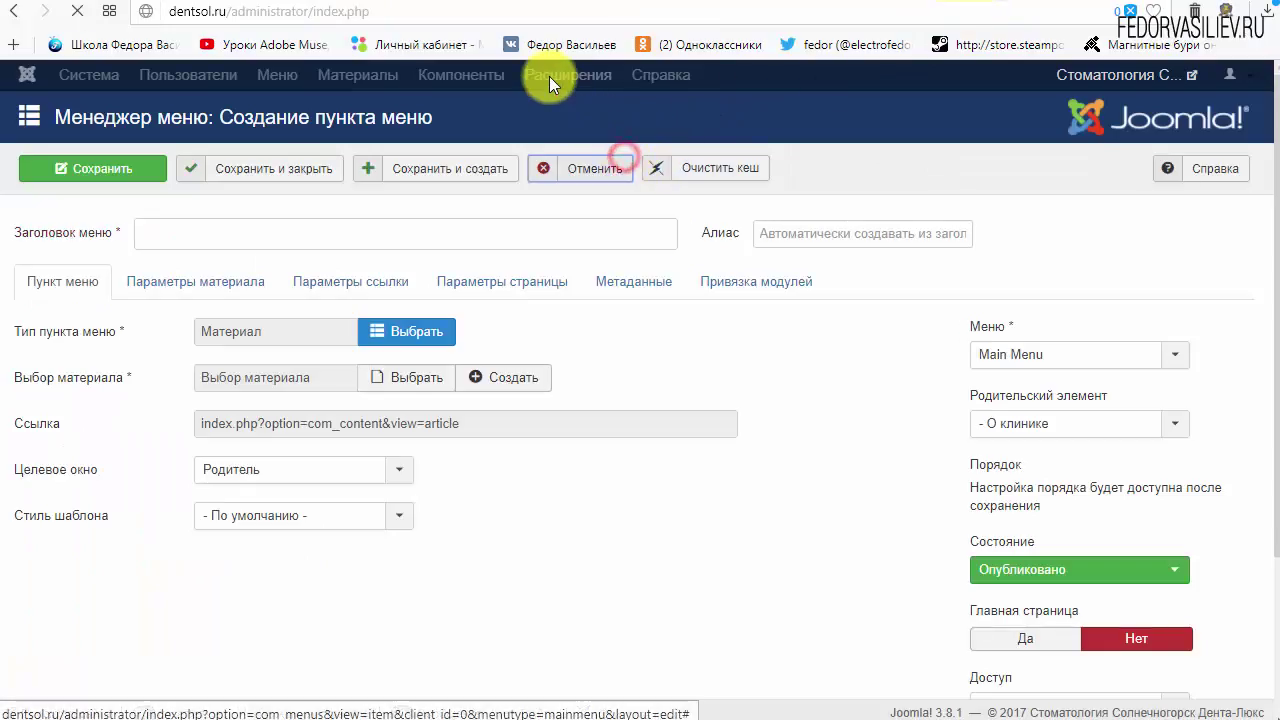
left_click(627, 78)
left_click(645, 146)
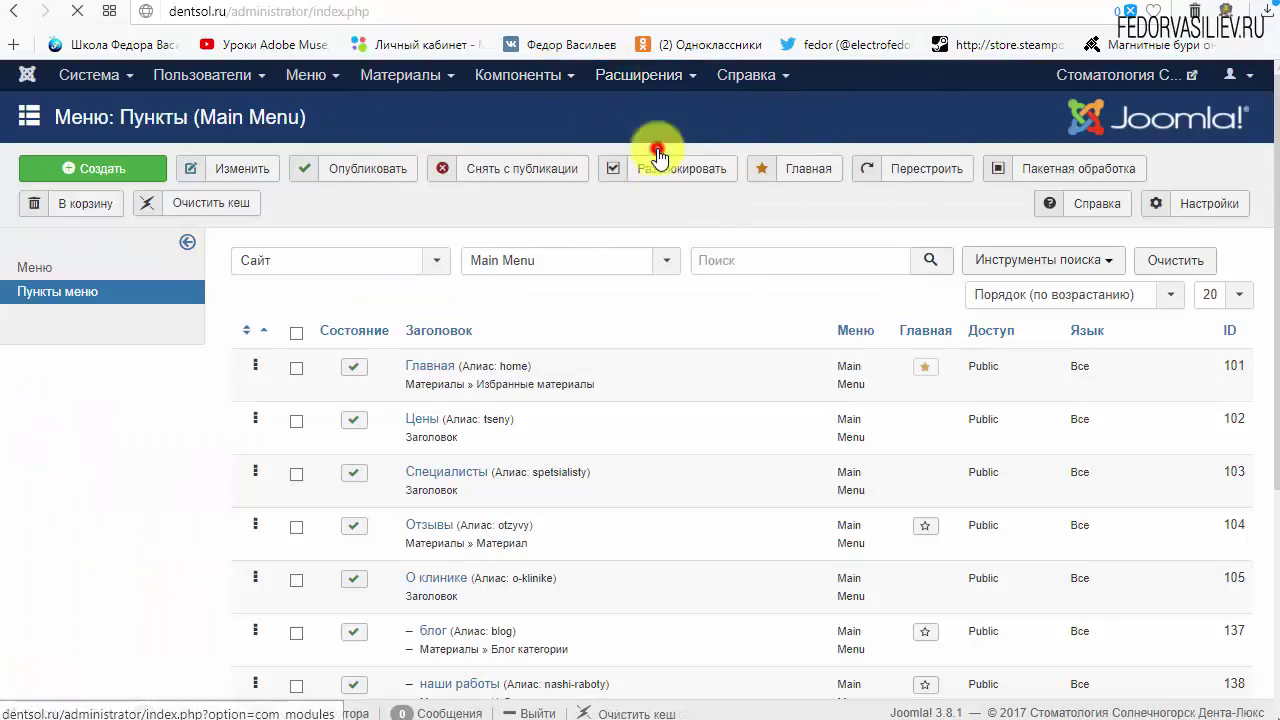
scroll(590, 320, "down", 4)
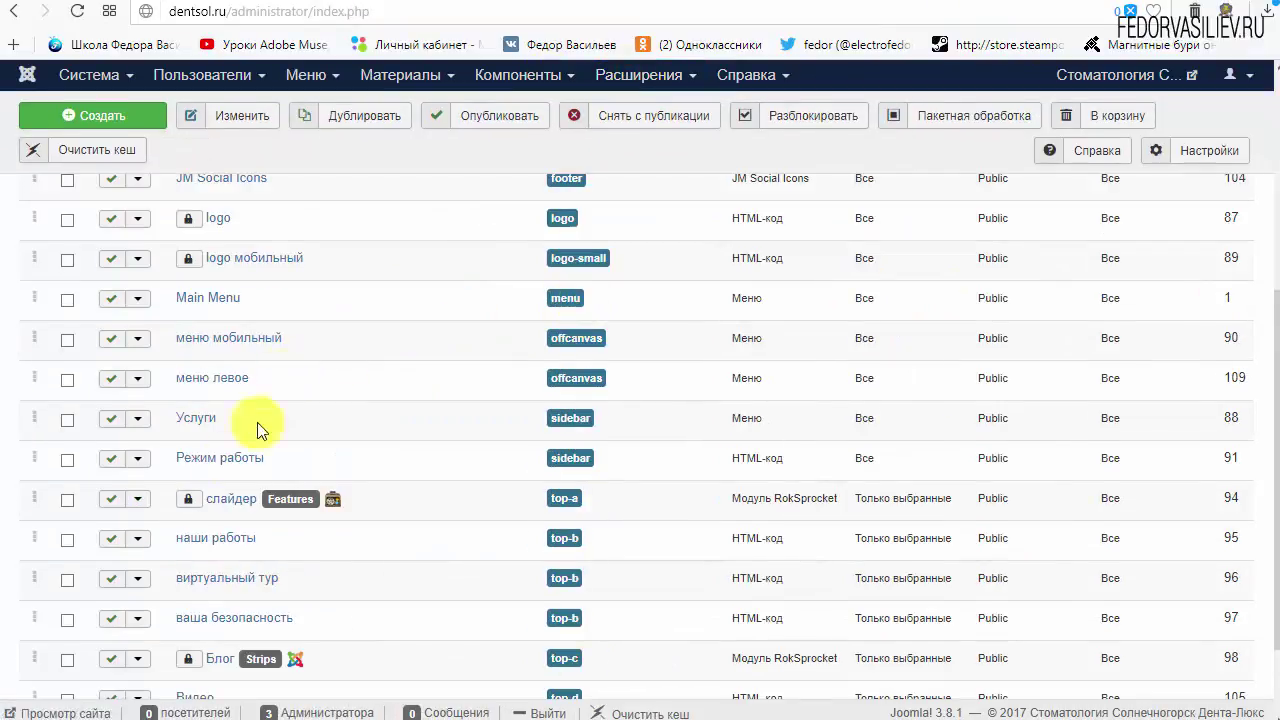
Open the Видео module's HTML source code and select the Подробнее link's address
left_click(197, 599)
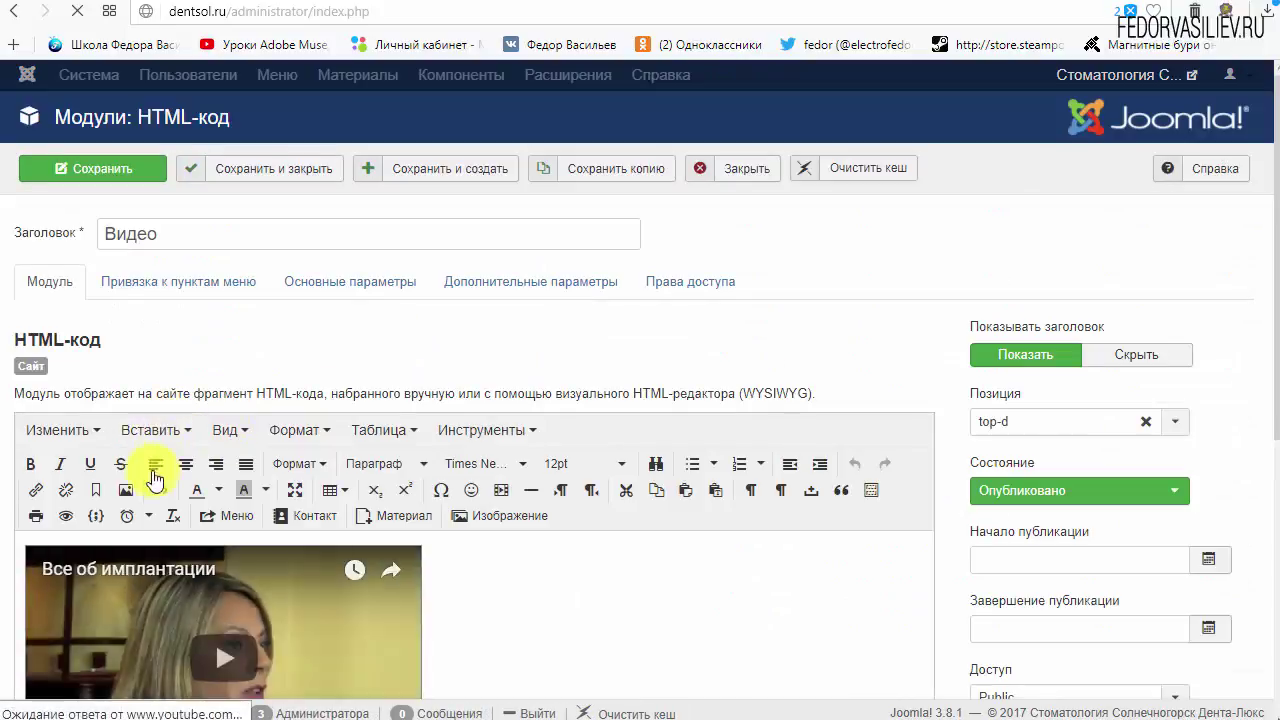
left_click(160, 489)
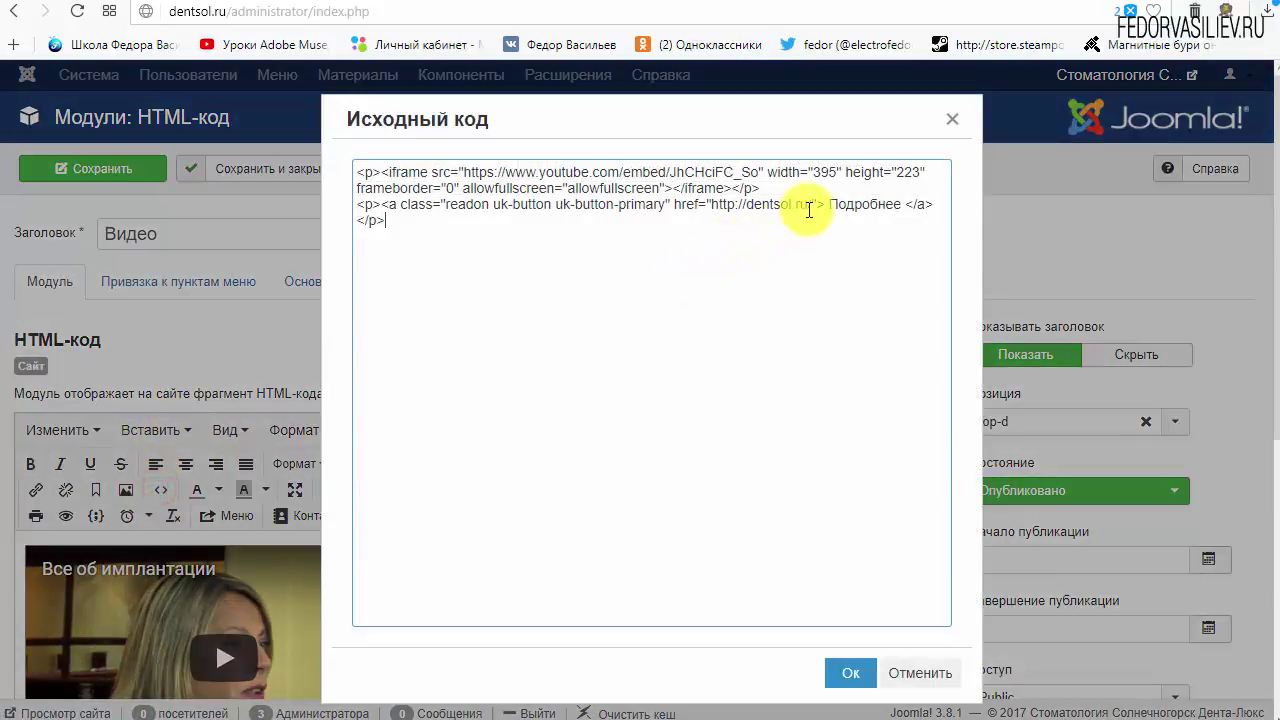
left_click_drag(812, 204, 711, 206)
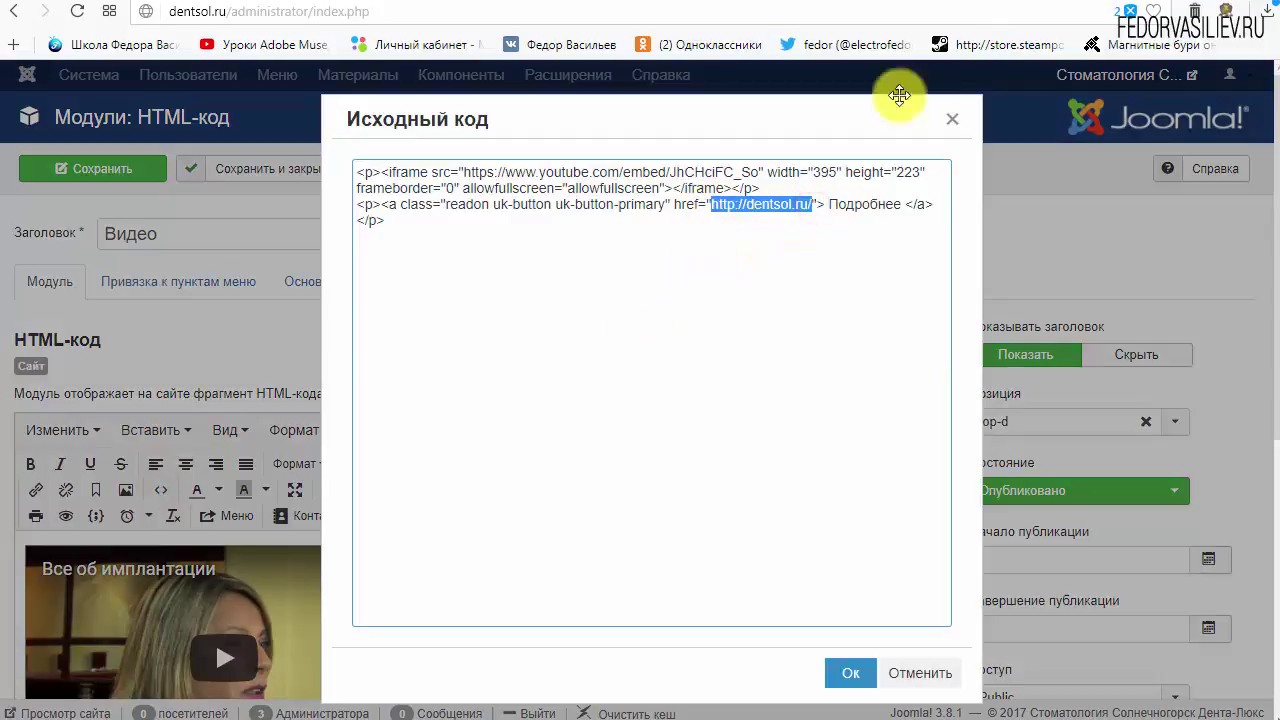
Examine the Видео block and its Подробнее button on the live homepage
left_click(1040, 3)
left_click(347, 300)
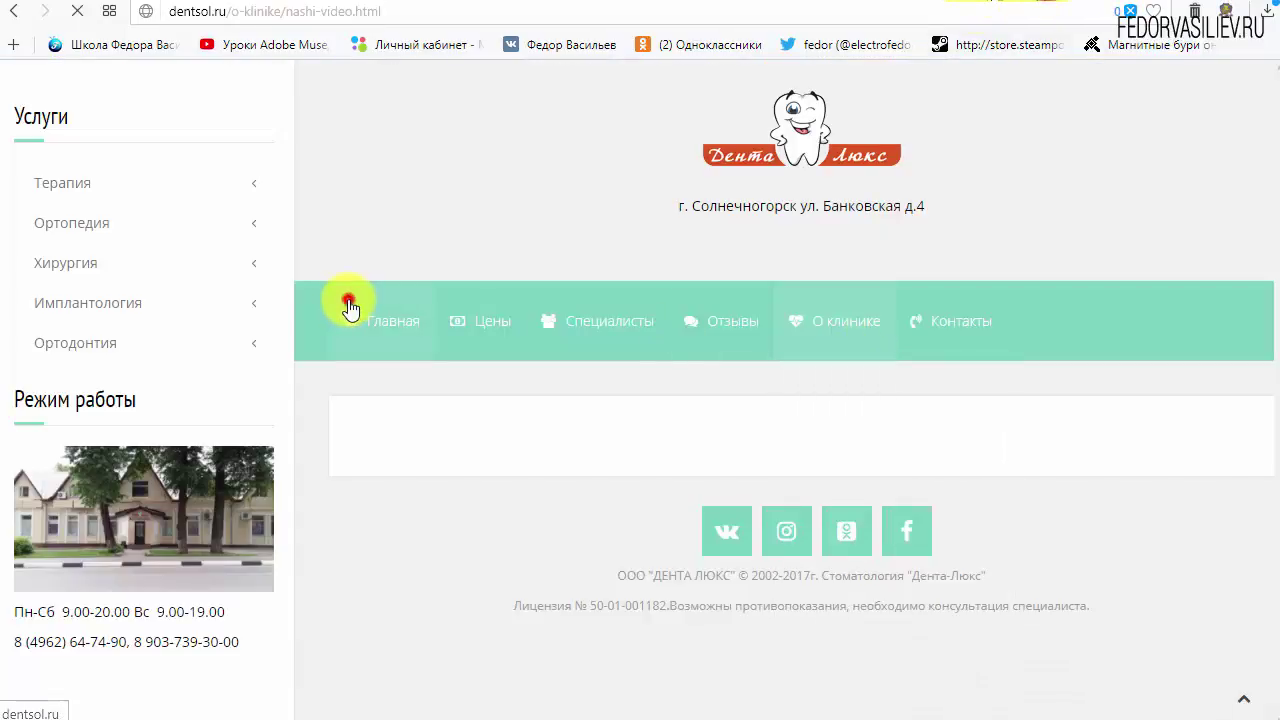
scroll(990, 361, "down", 10)
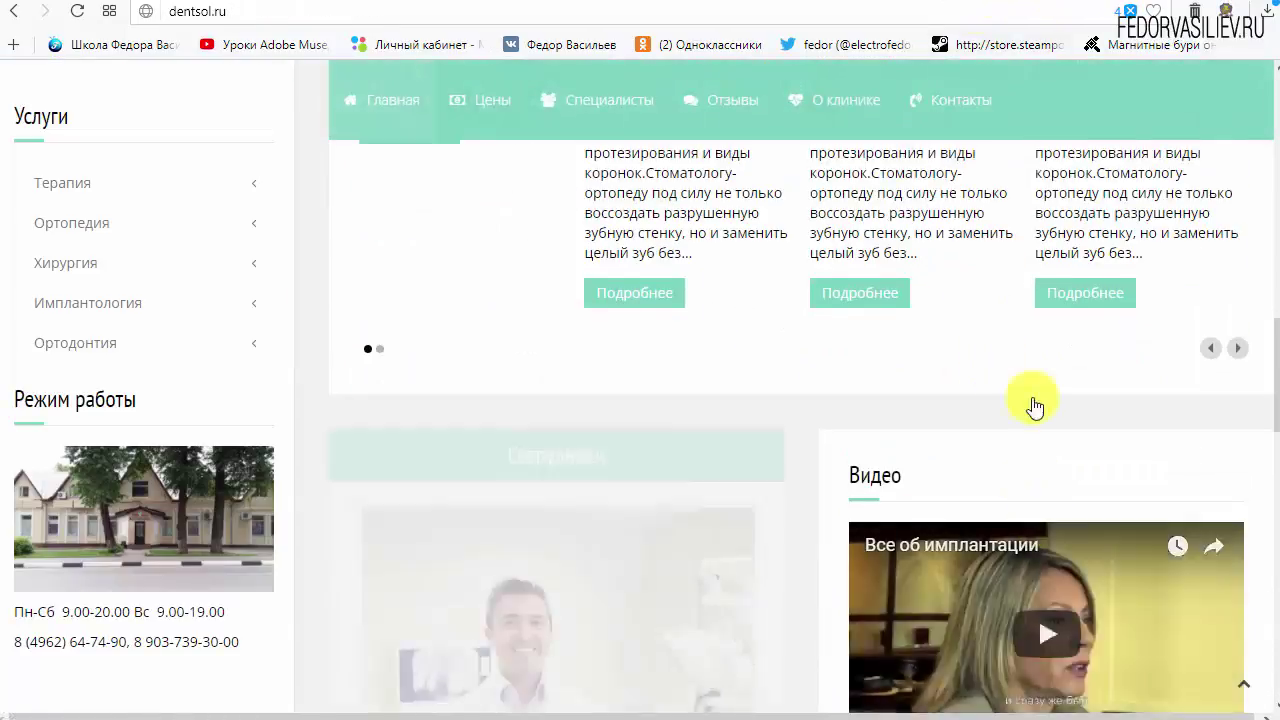
scroll(928, 478, "down", 2)
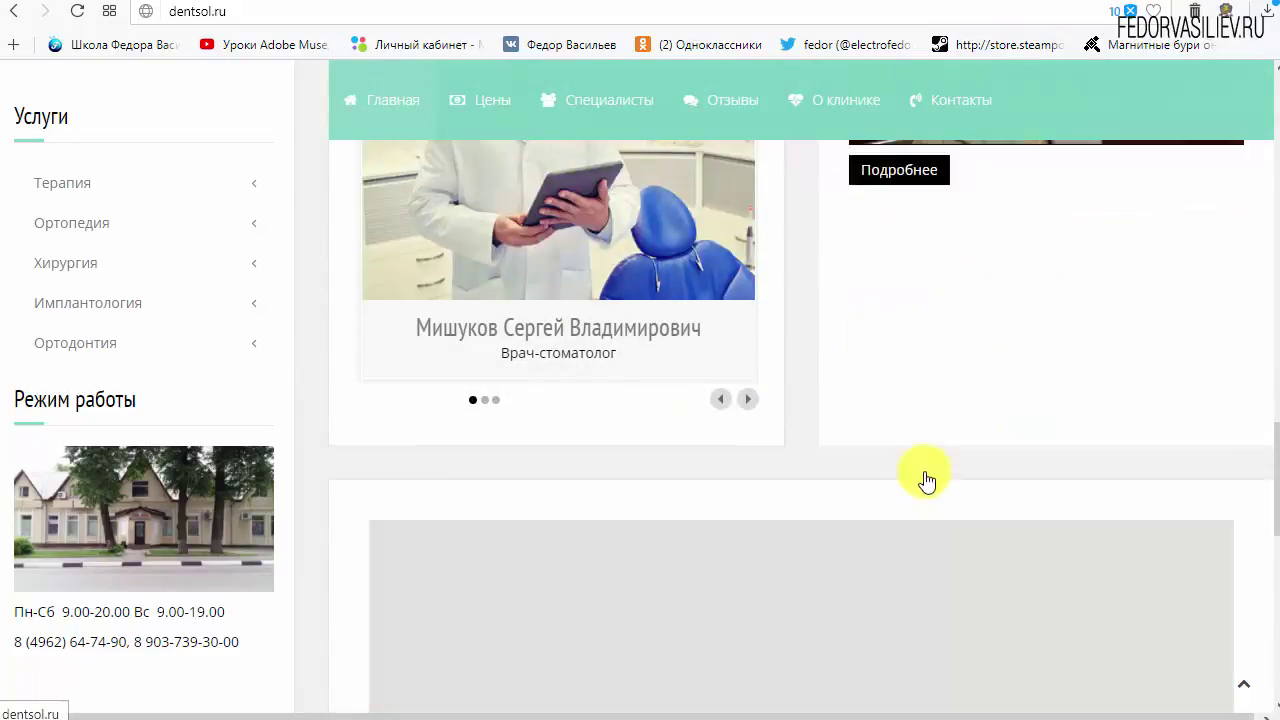
scroll(909, 307, "up", 2)
Close the module's source code without changes and check the Видео block on the live homepage again
left_click(1000, 8)
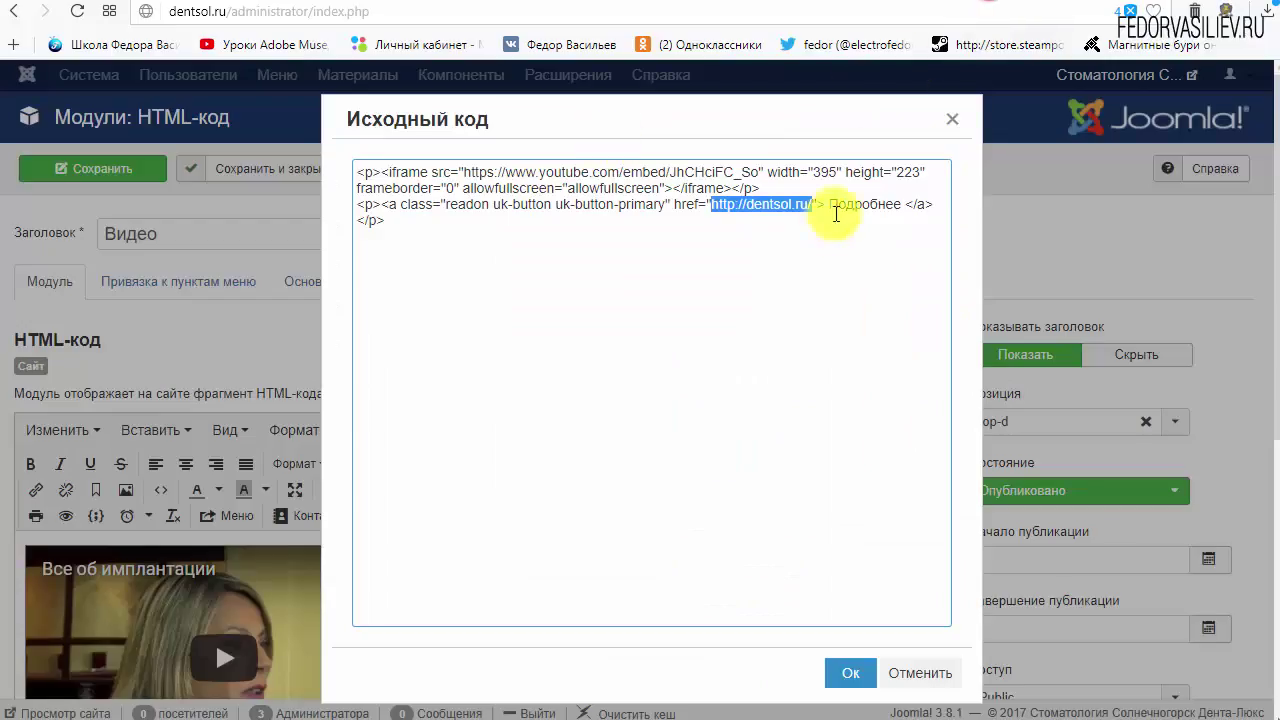
left_click(955, 123)
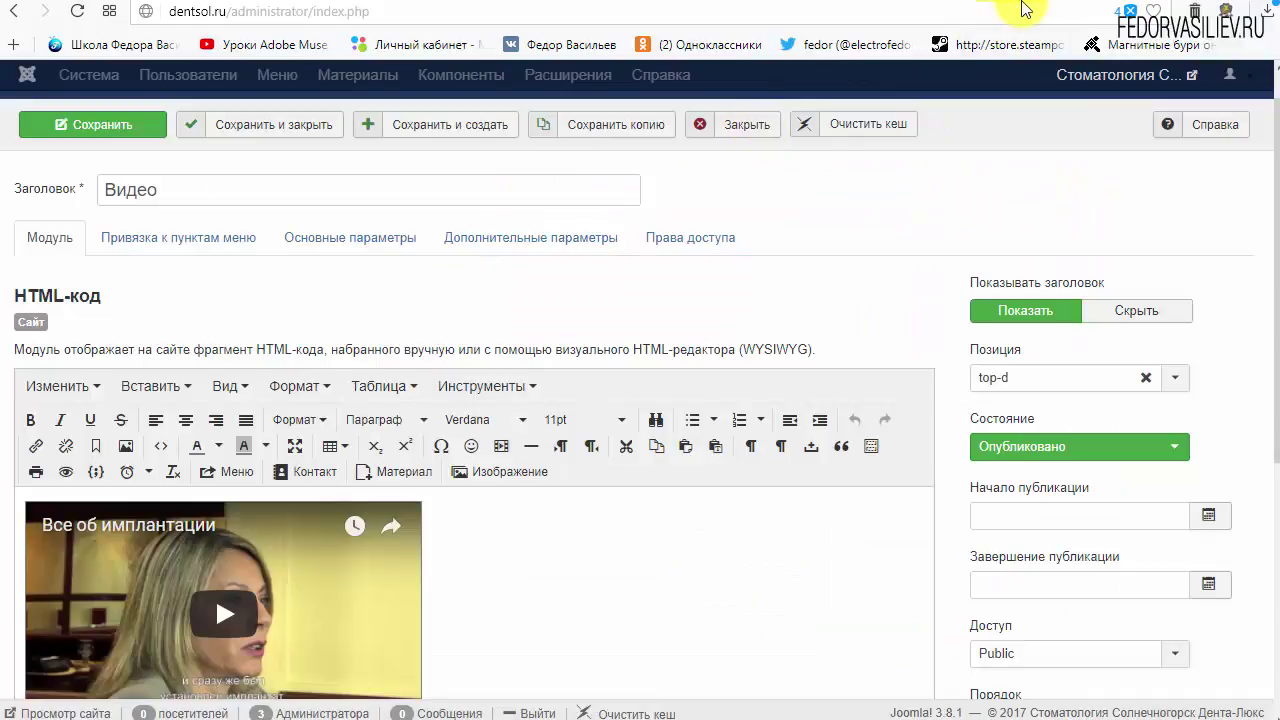
left_click(1066, 4)
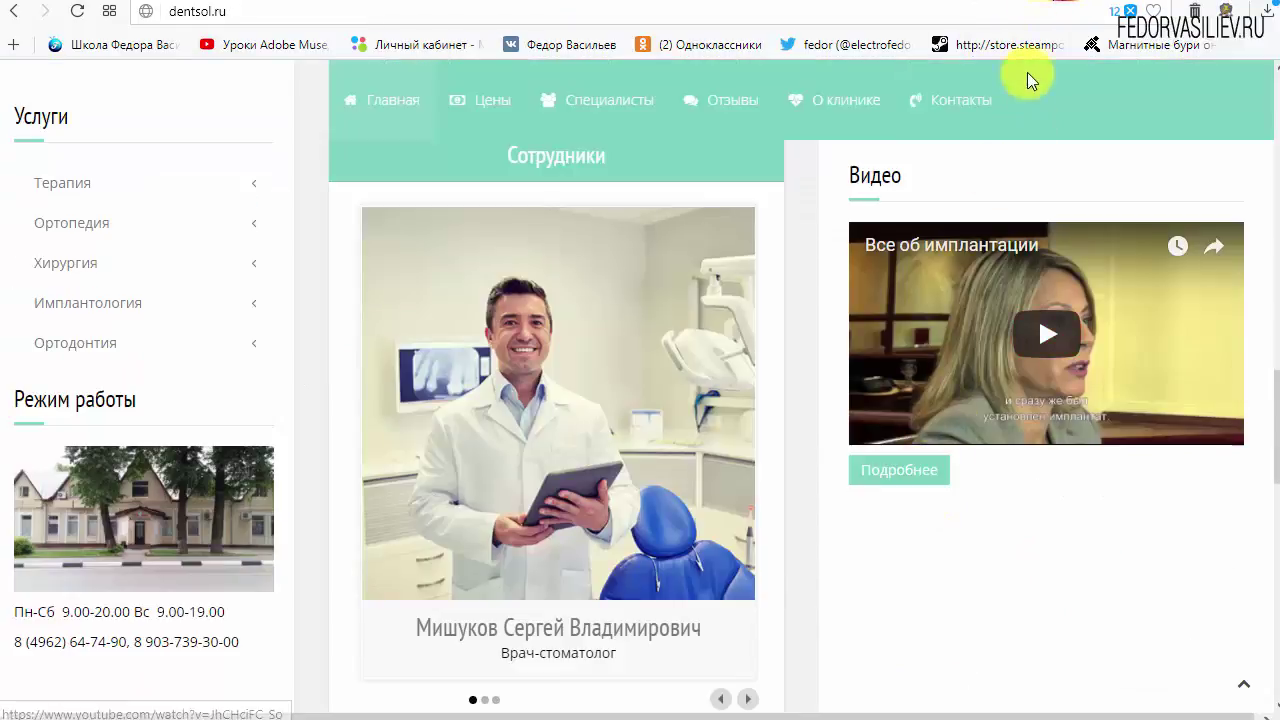
left_click(1005, 5)
Try to clear the Подробнее link's address in the Видео module's source code
left_click(161, 447)
left_click_drag(813, 204, 711, 204)
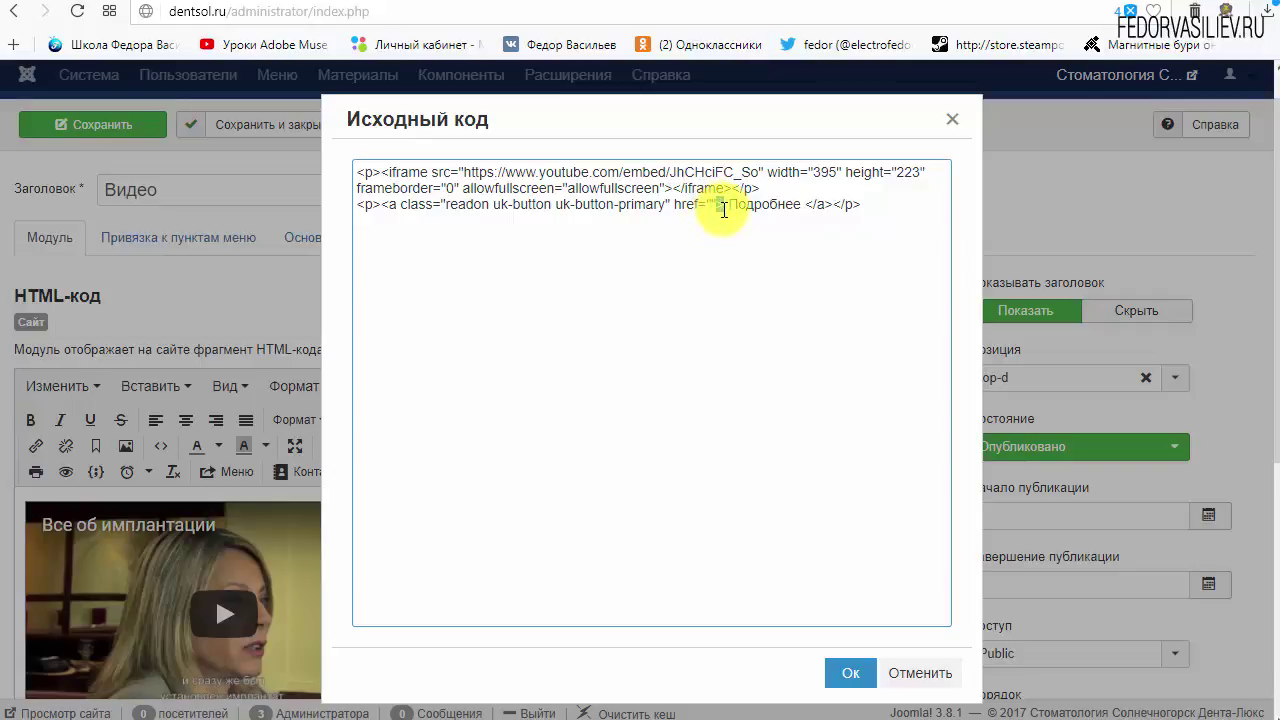
key("Escape")
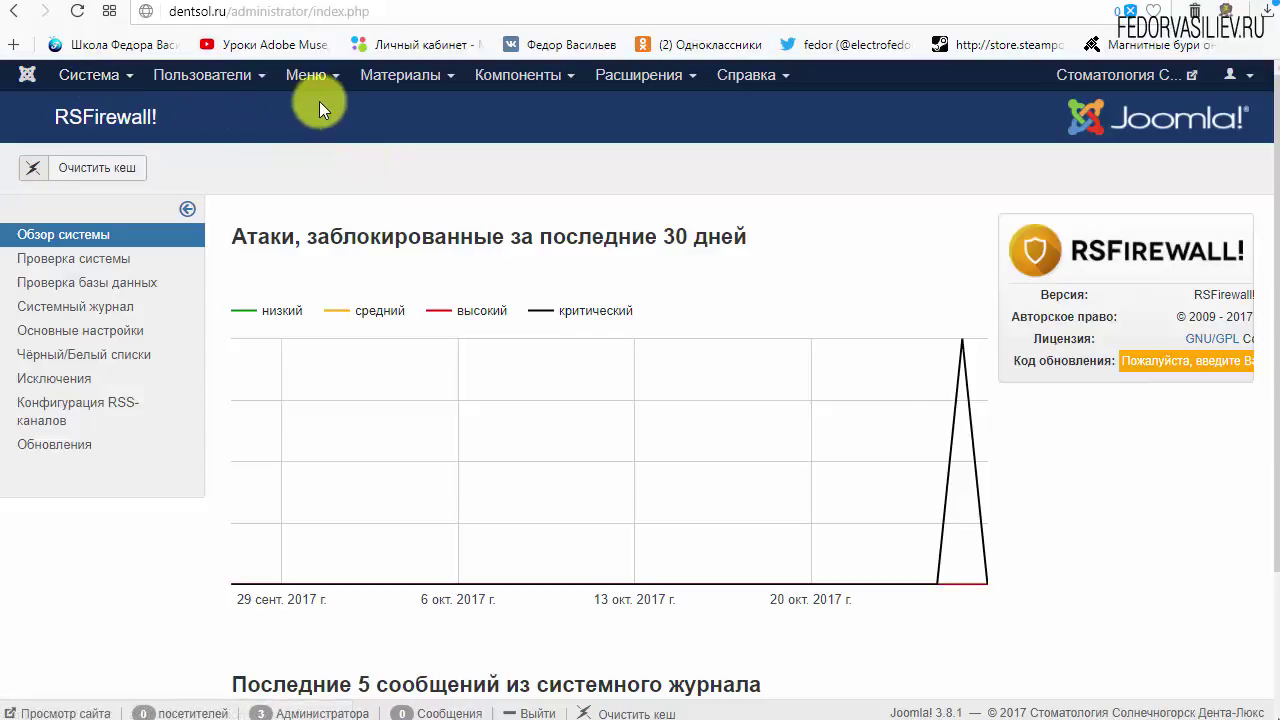
Open the administration control panel and look through its RSFirewall status, logged-in users and further overview sections
left_click(85, 78)
left_click(105, 107)
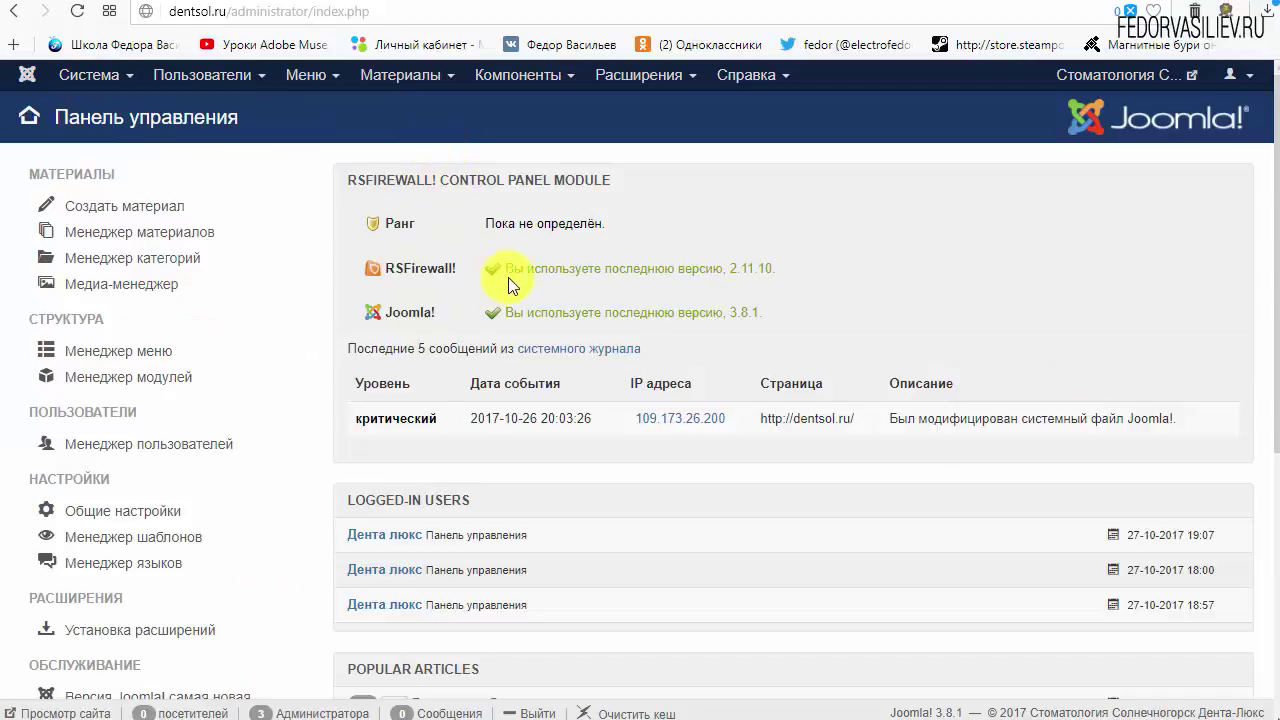
scroll(510, 280, "down", 5)
scroll(510, 285, "up", 5)
Open the global configuration and examine the site name in the site settings
left_click(160, 80)
left_click(92, 75)
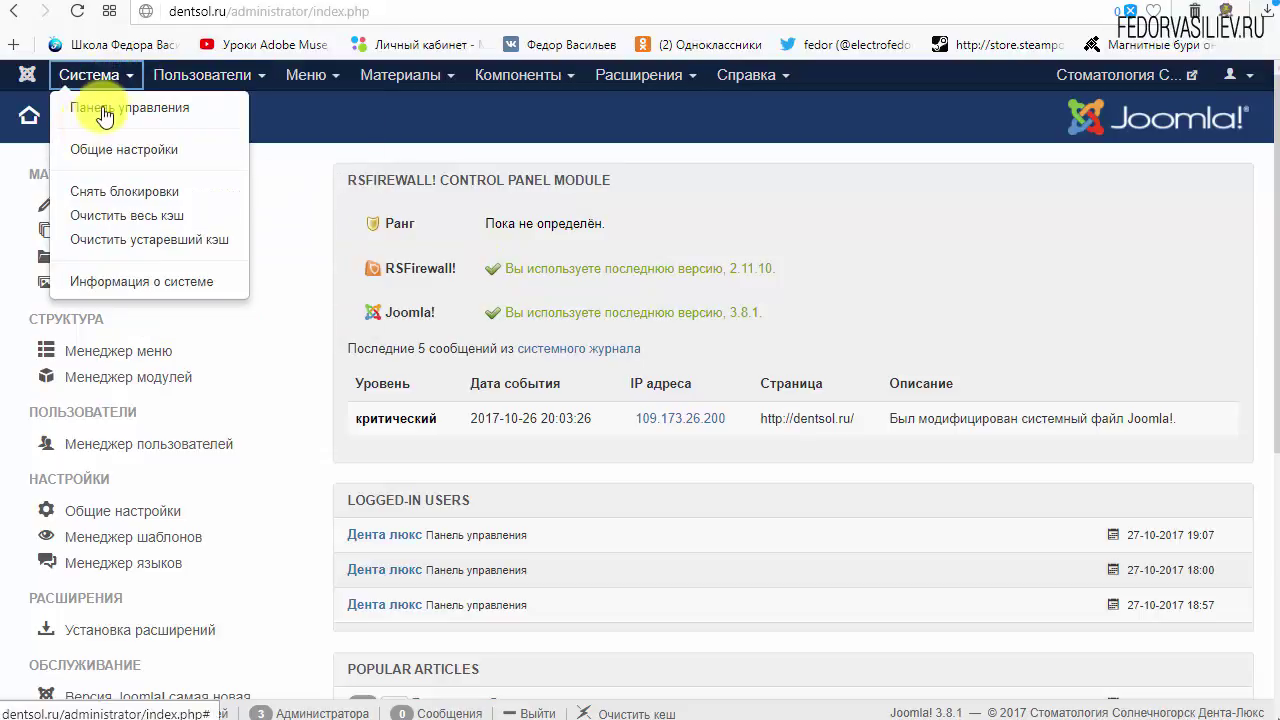
left_click(95, 138)
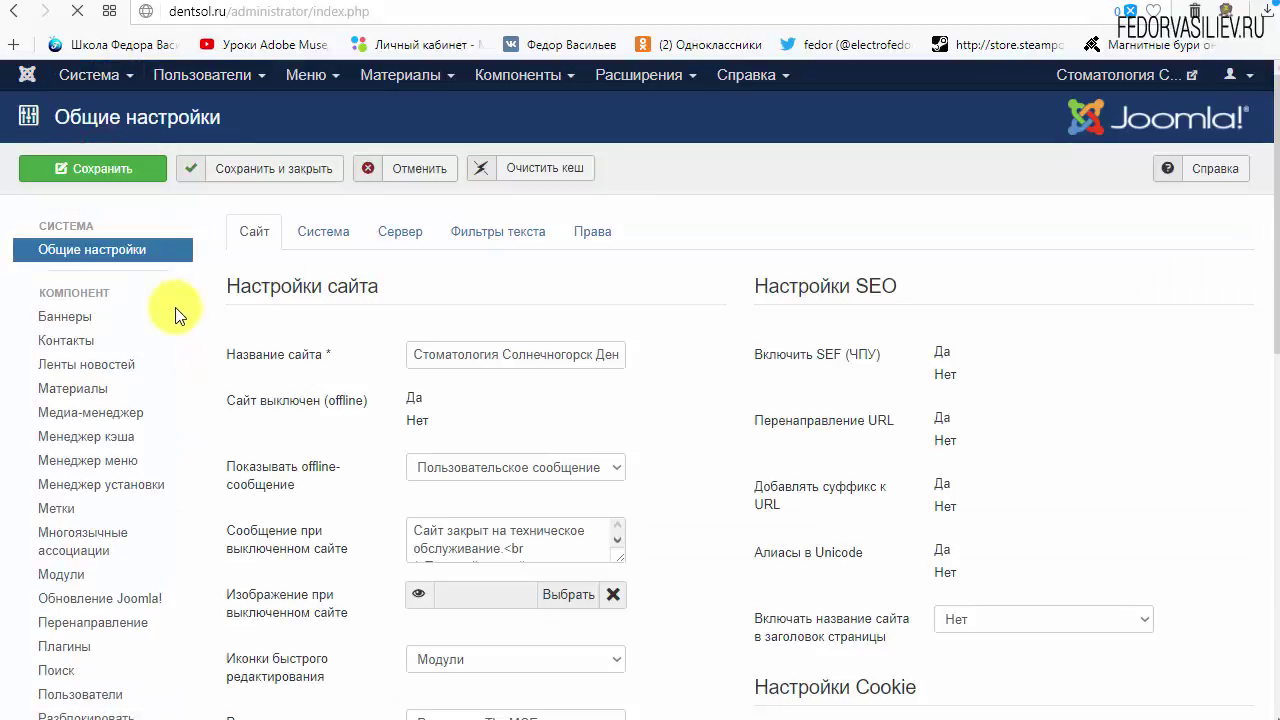
left_click_drag(411, 358, 712, 370)
left_click(724, 366)
Enlarge the site's Description meta tag field to examine its full text, and close the global configuration without saving
scroll(703, 335, "down", 4)
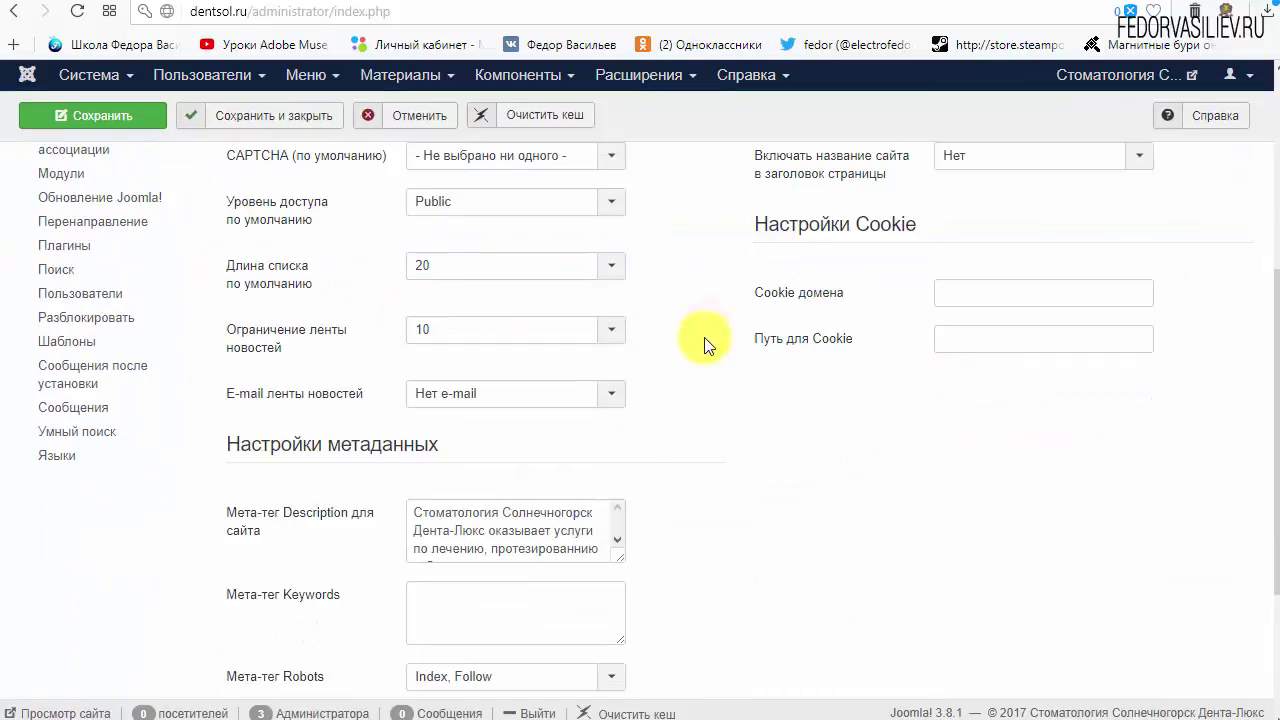
left_click(618, 551)
triple_click(686, 549)
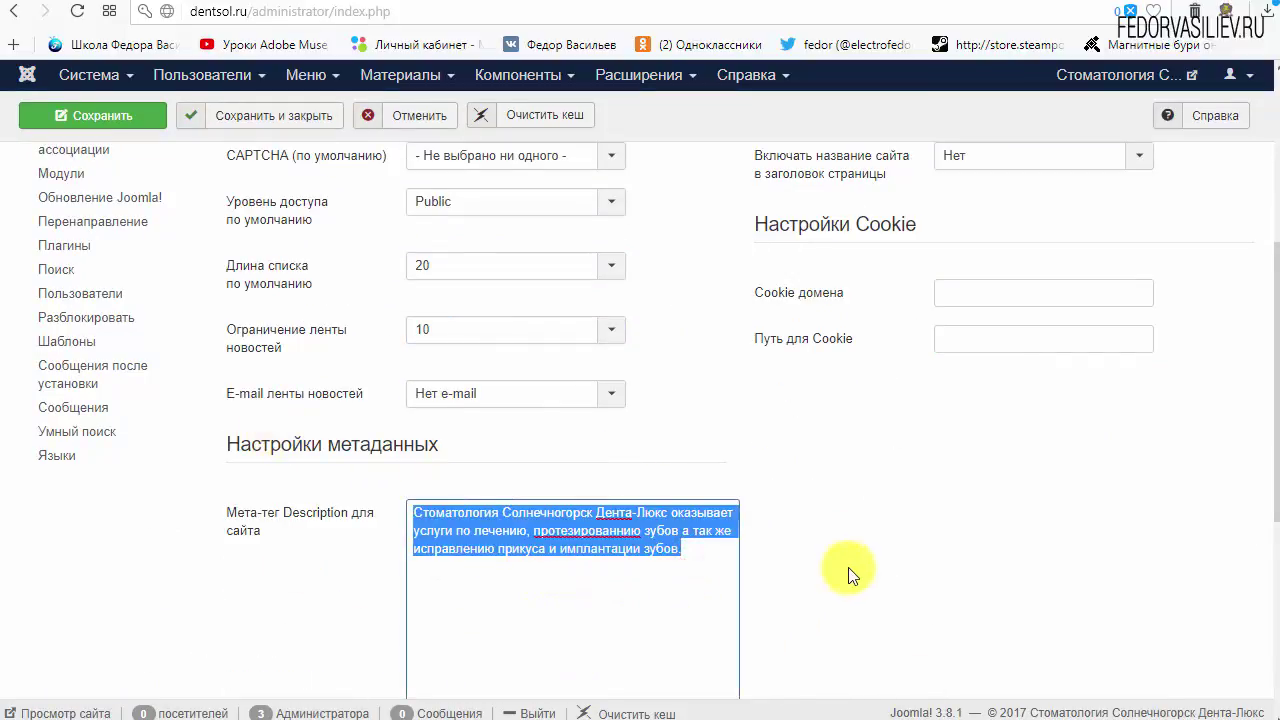
scroll(848, 575, "up", 4)
left_click(441, 170)
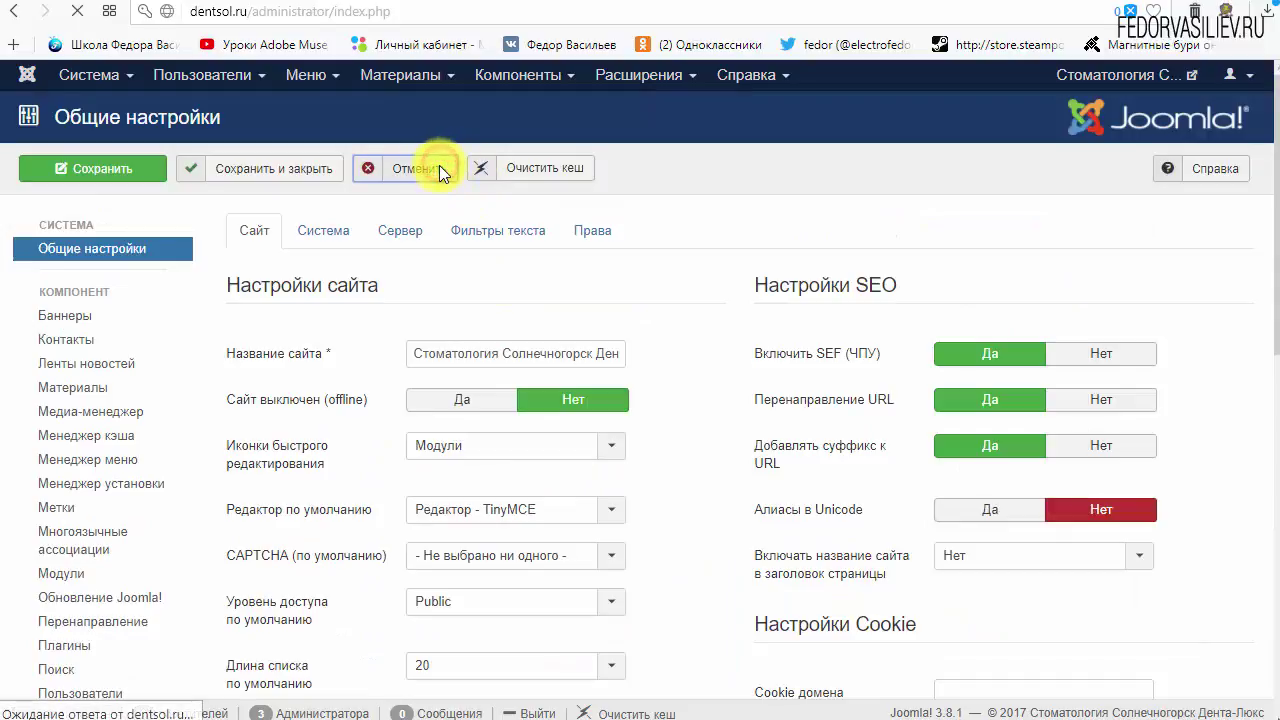
left_click(99, 86)
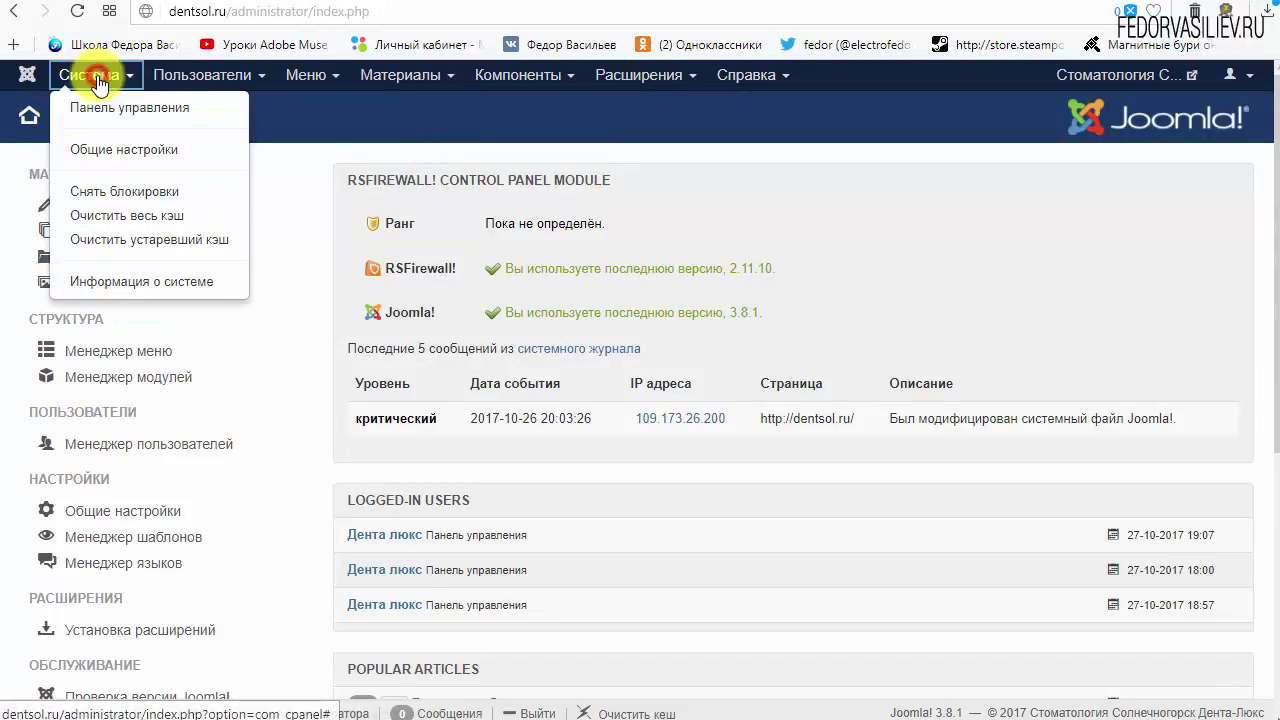
left_click(226, 80)
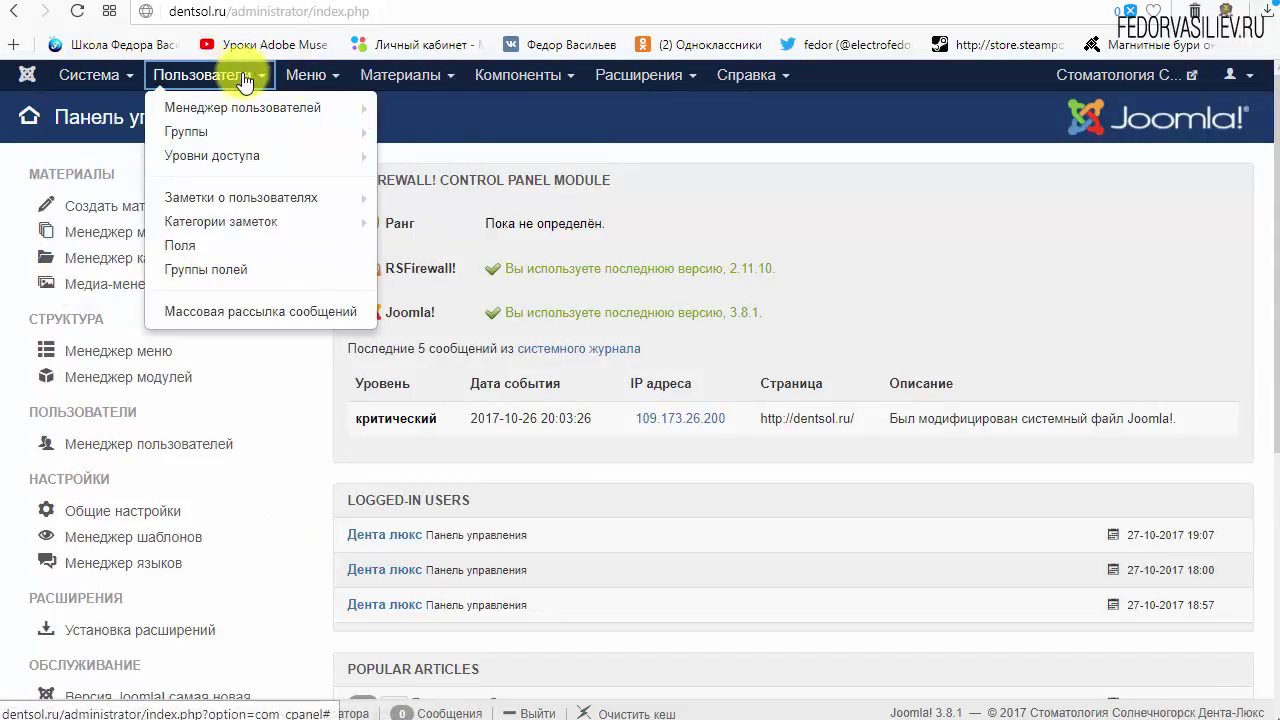
left_click(310, 79)
mouse_move(313, 115)
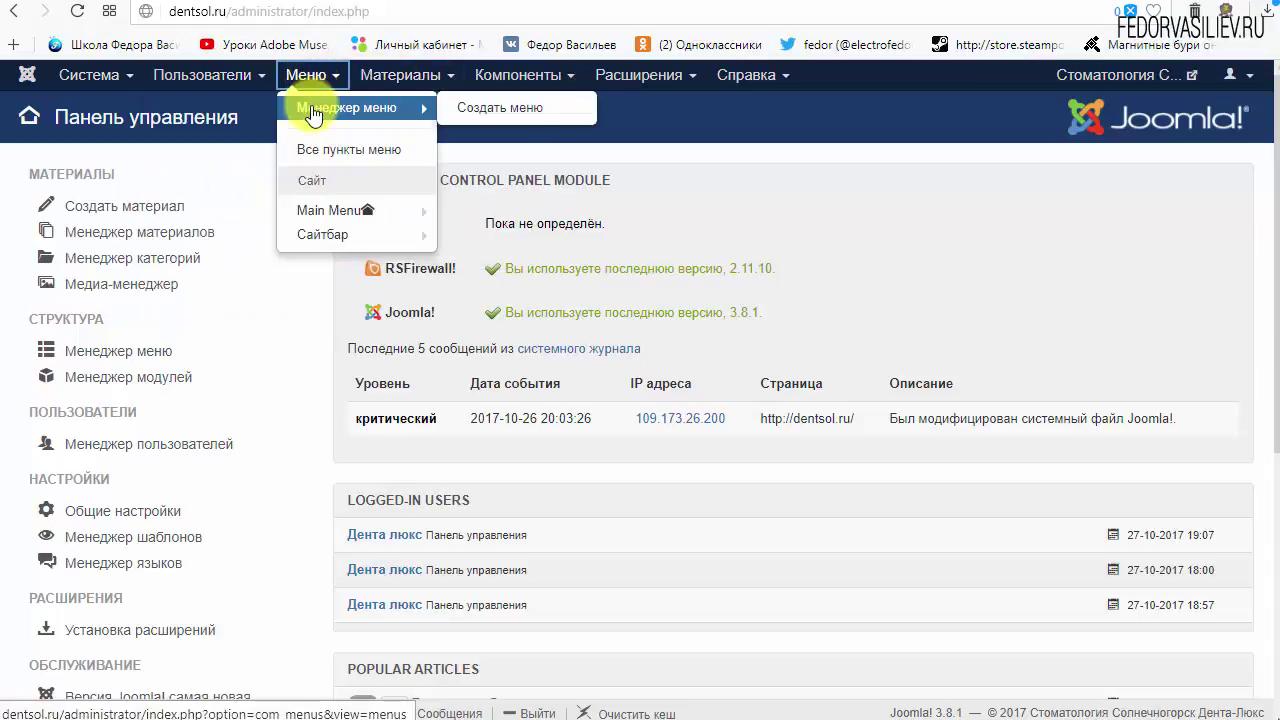
Open the article manager, view the Отзывы article and close it without changes
left_click(400, 75)
left_click(395, 107)
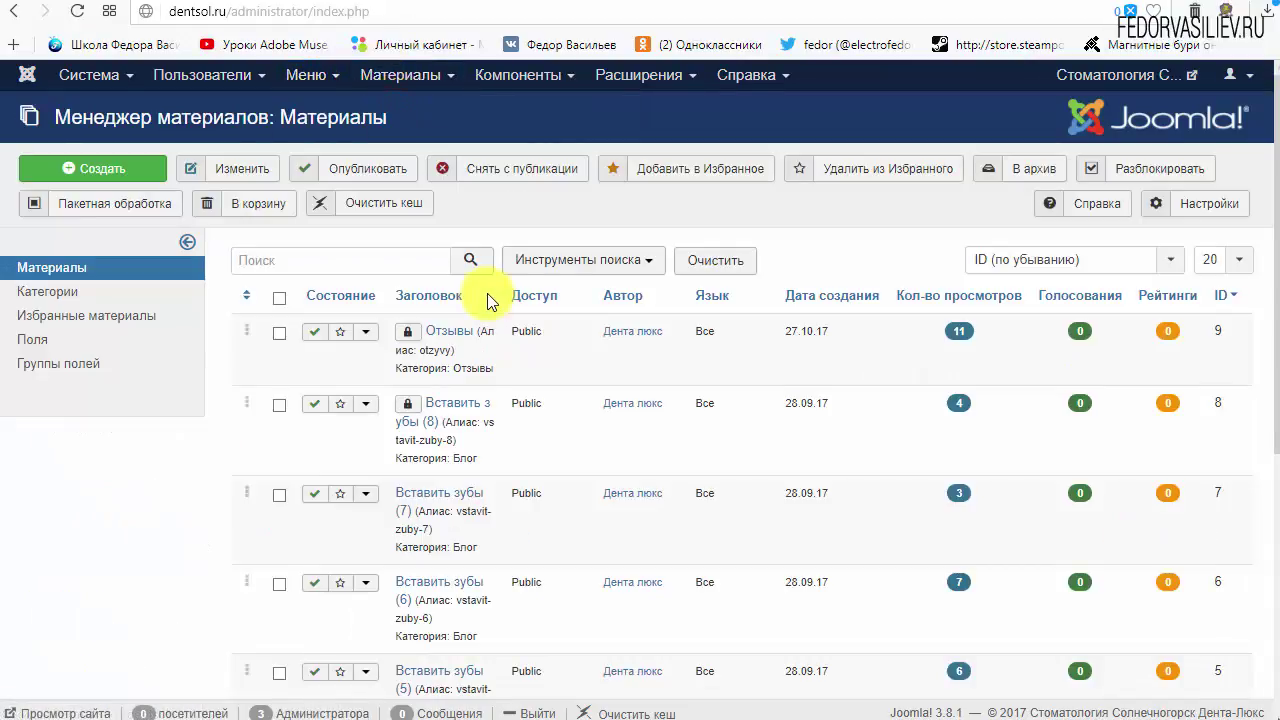
left_click(449, 331)
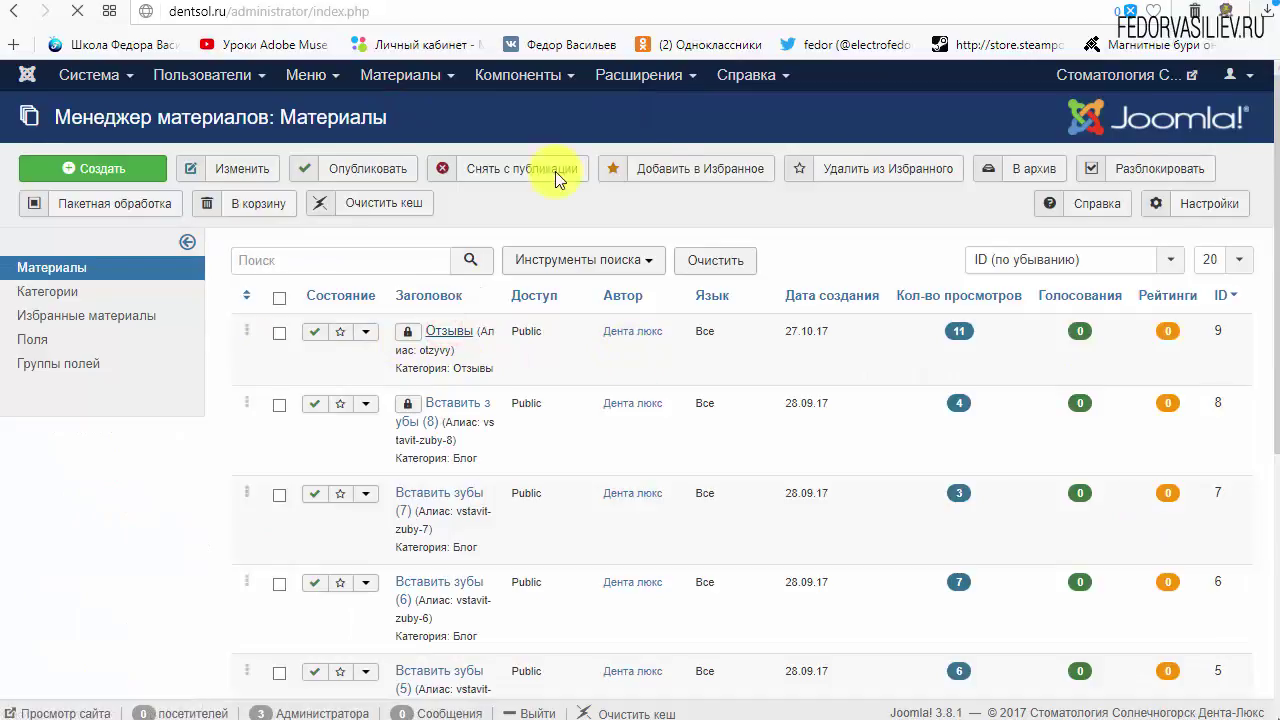
left_click(830, 168)
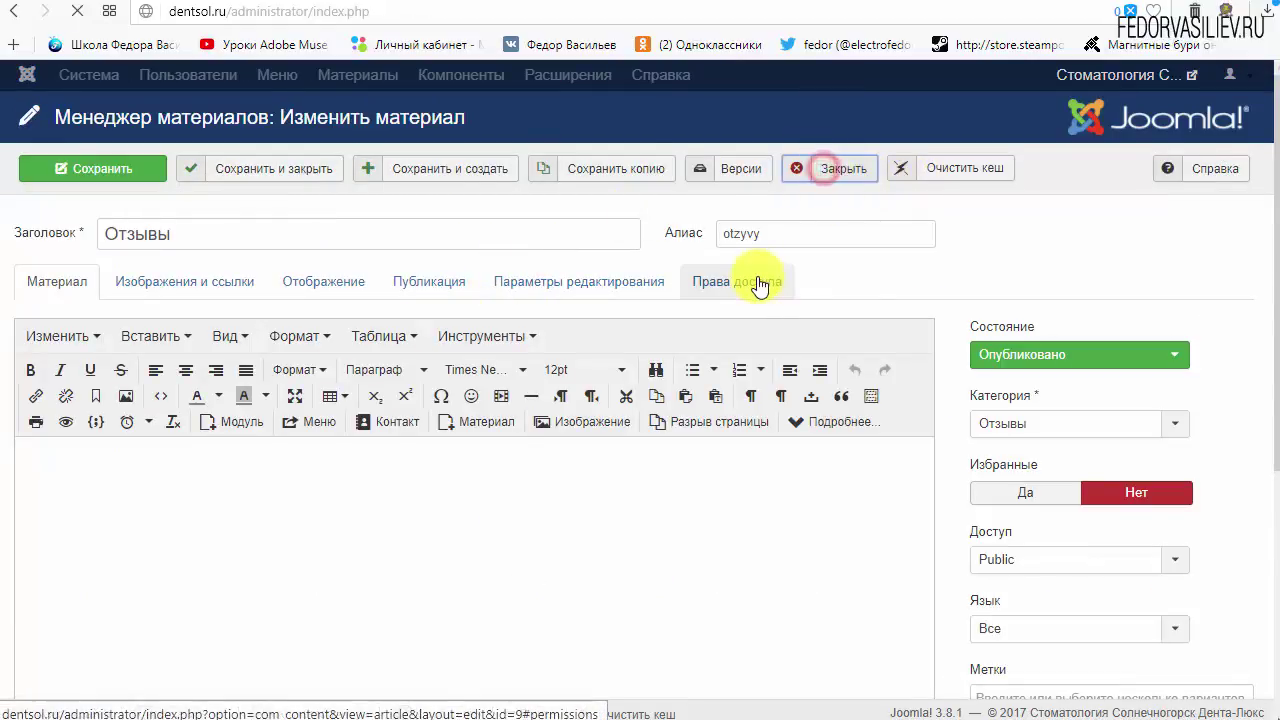
Open the article Вставить зубы (6) and look through its display and publication settings
scroll(420, 400, "down", 2)
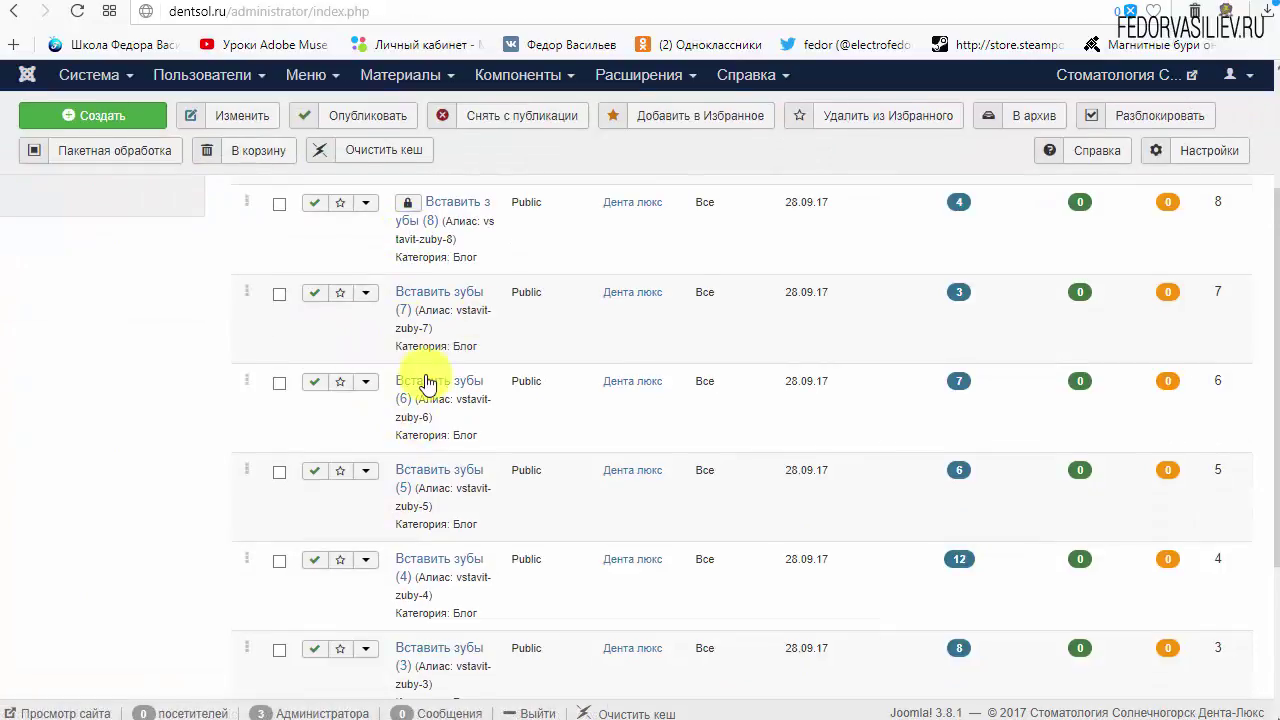
left_click(427, 378)
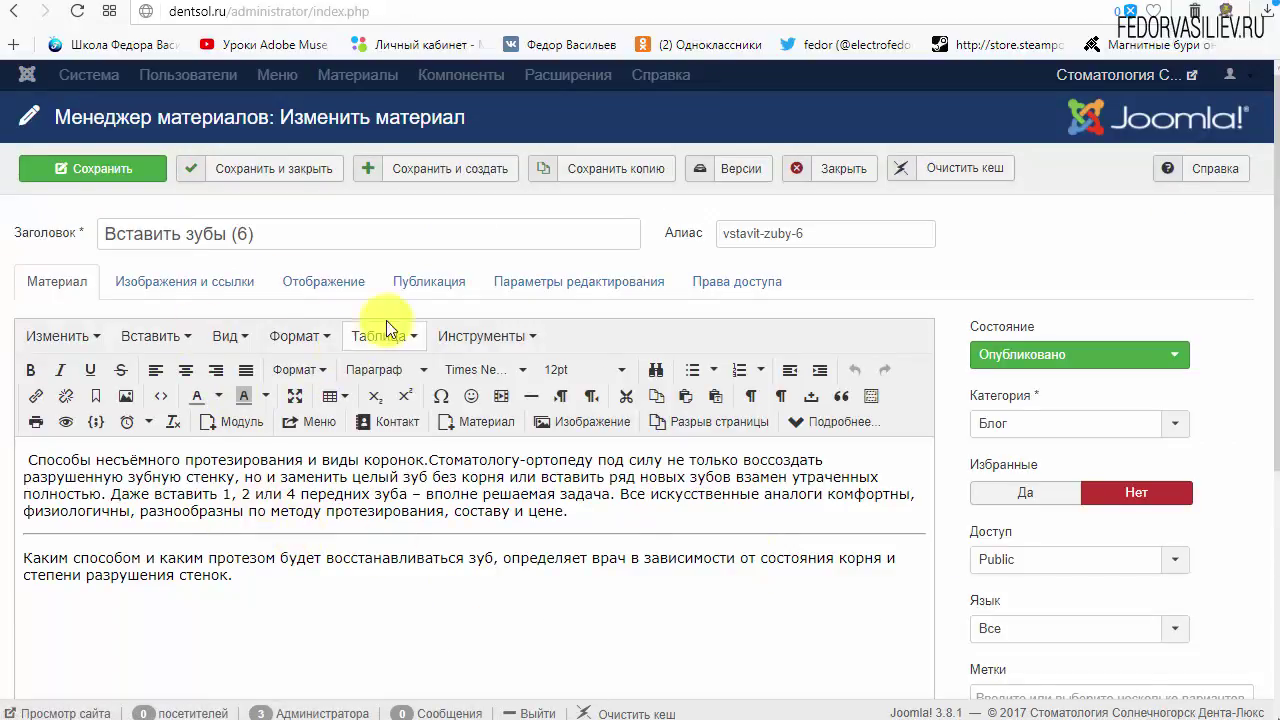
left_click(515, 283)
left_click(372, 283)
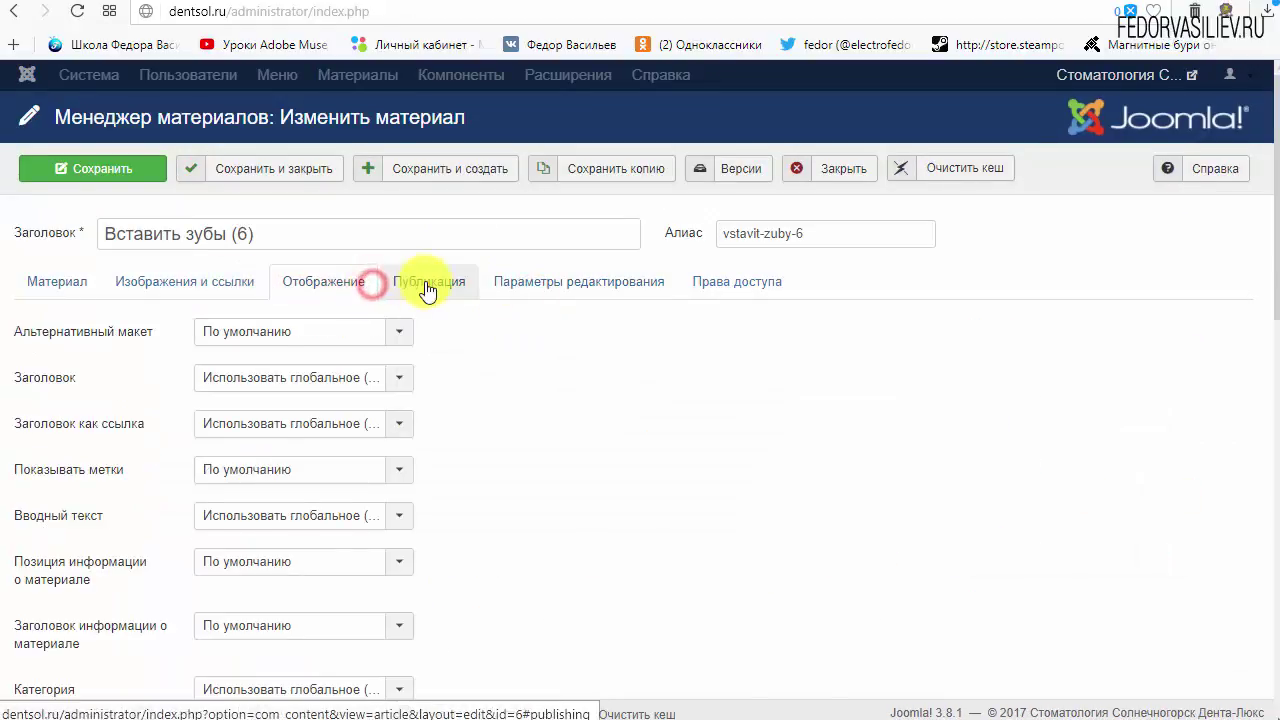
left_click(426, 283)
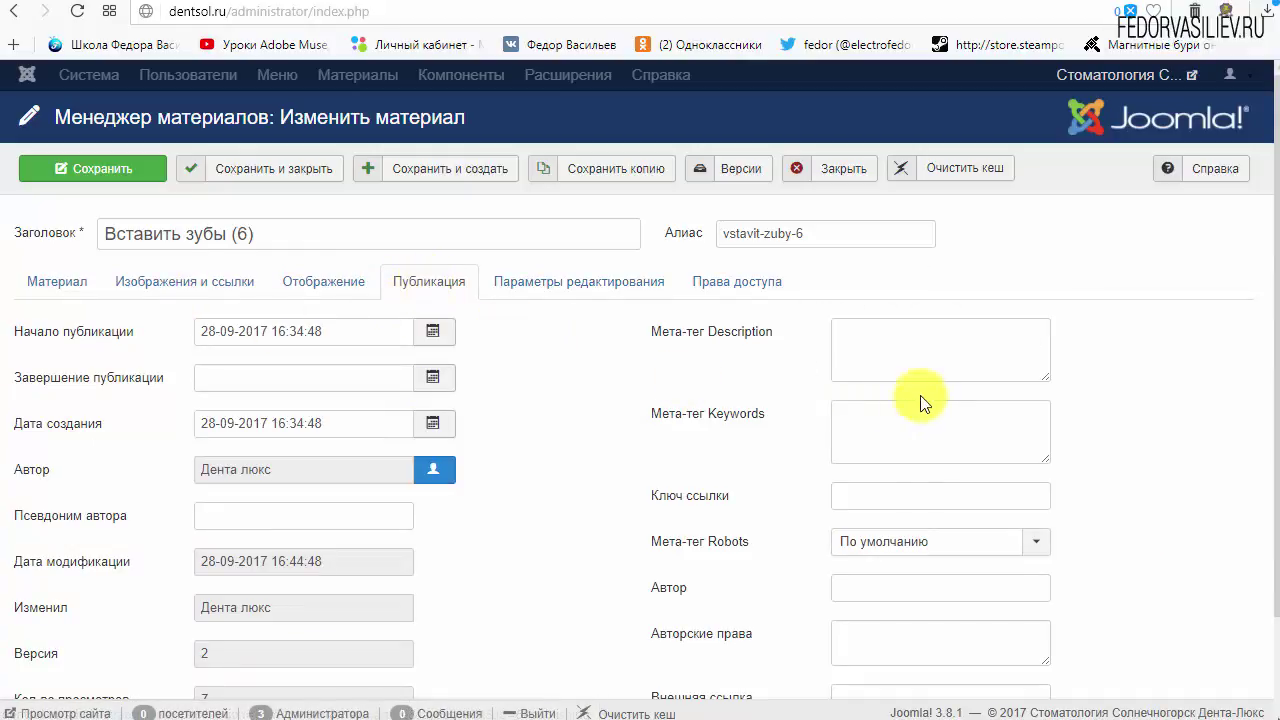
Examine the article's Мета-тег Description field and place the cursor in it
left_click_drag(660, 331, 781, 330)
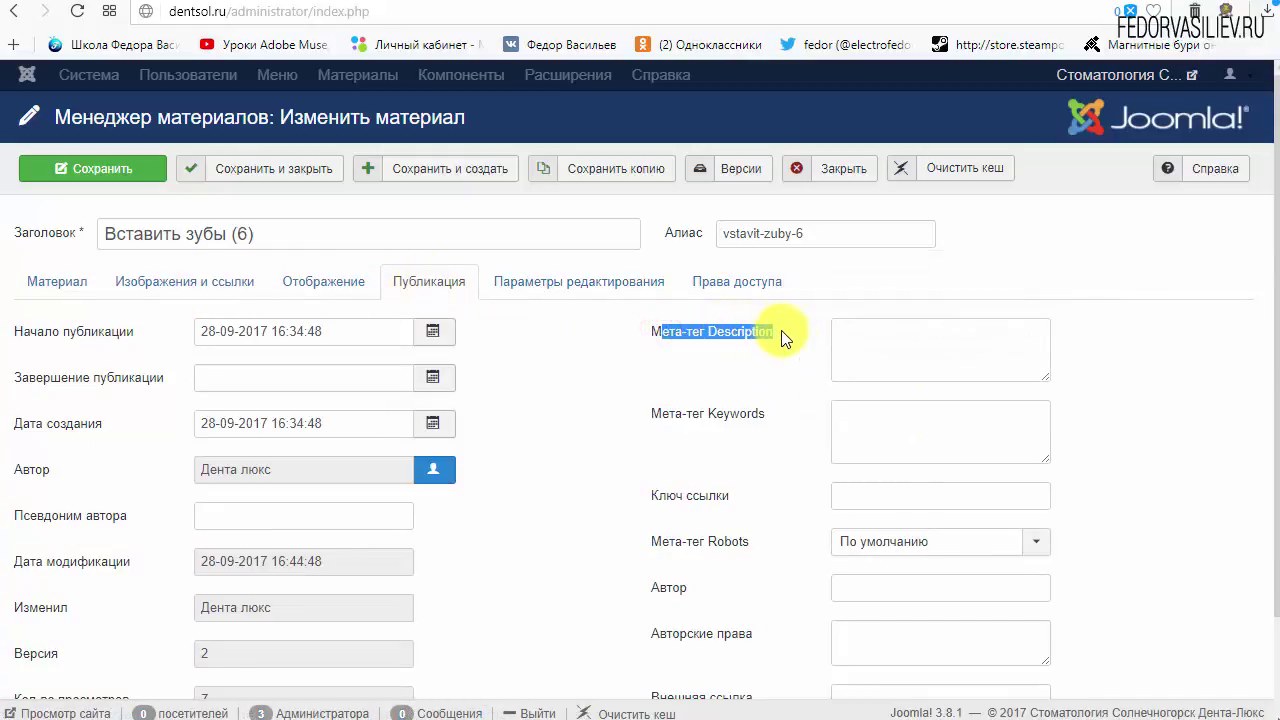
left_click(866, 346)
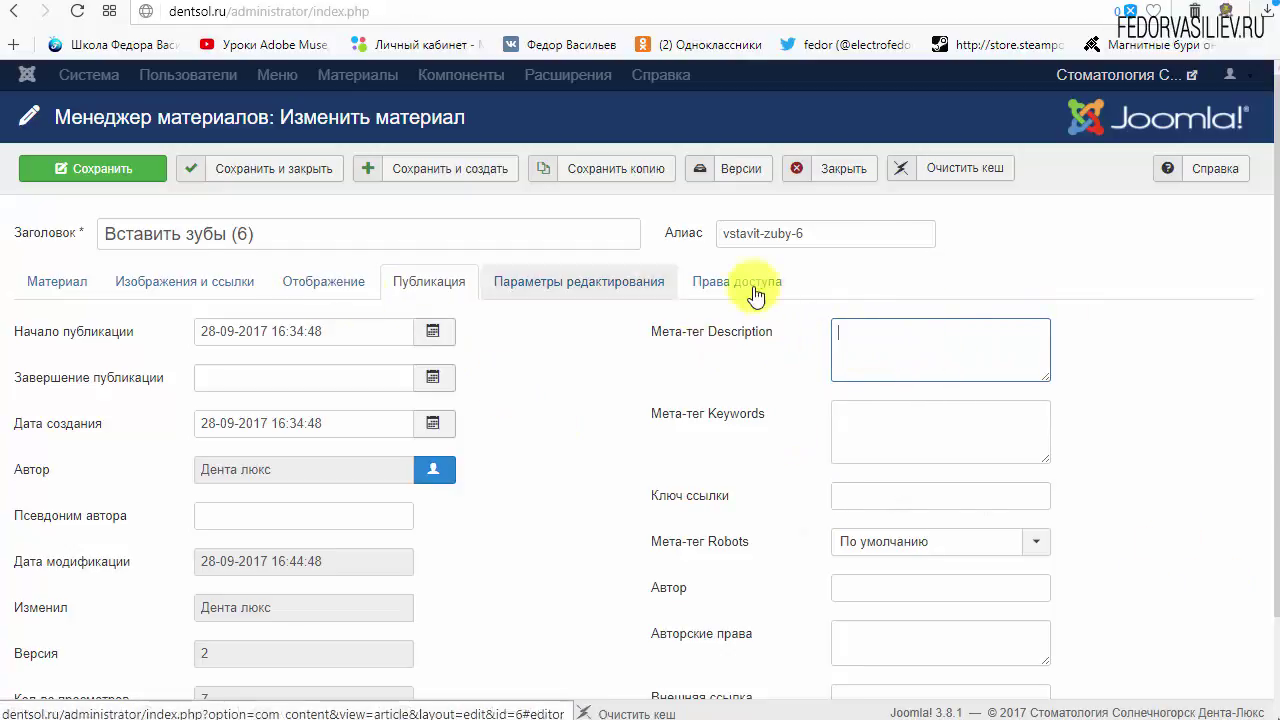
left_click(884, 339)
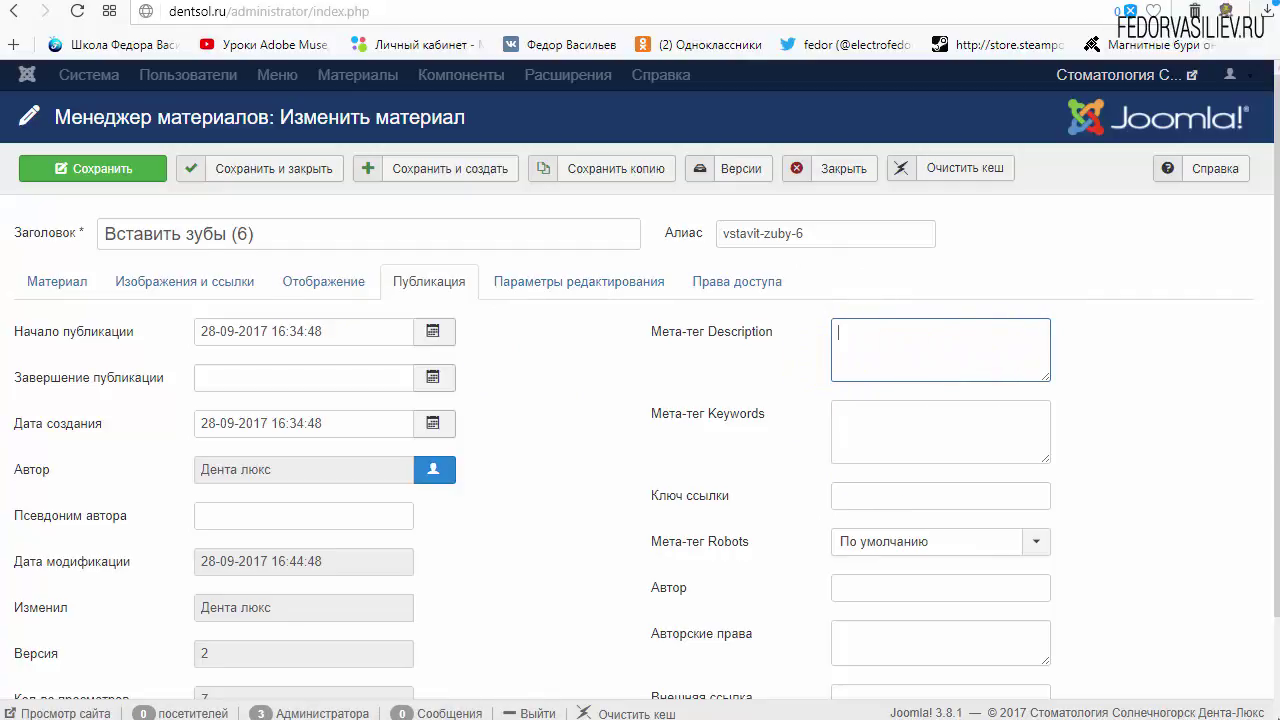
Return to the article's content and highlight passages of its introductory paragraph to examine the text
left_click(57, 281)
left_click_drag(72, 444, 549, 512)
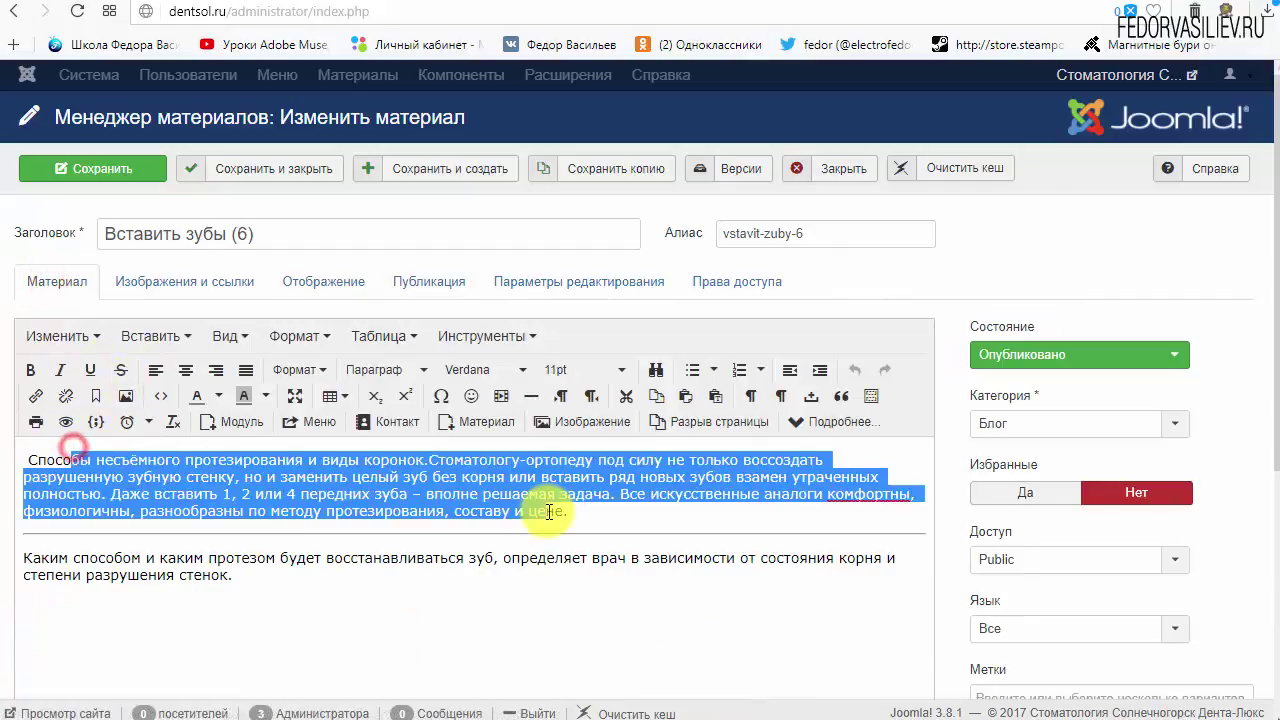
left_click(500, 491)
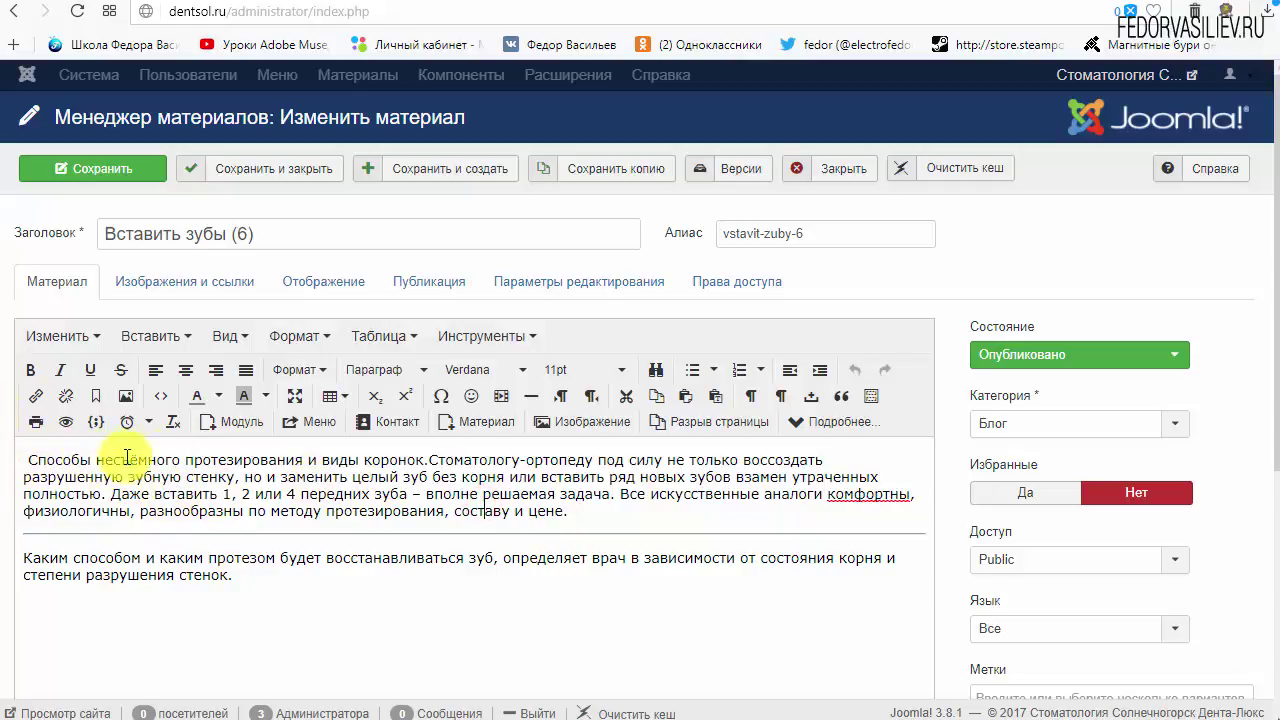
left_click_drag(316, 477, 931, 509)
left_click(300, 477)
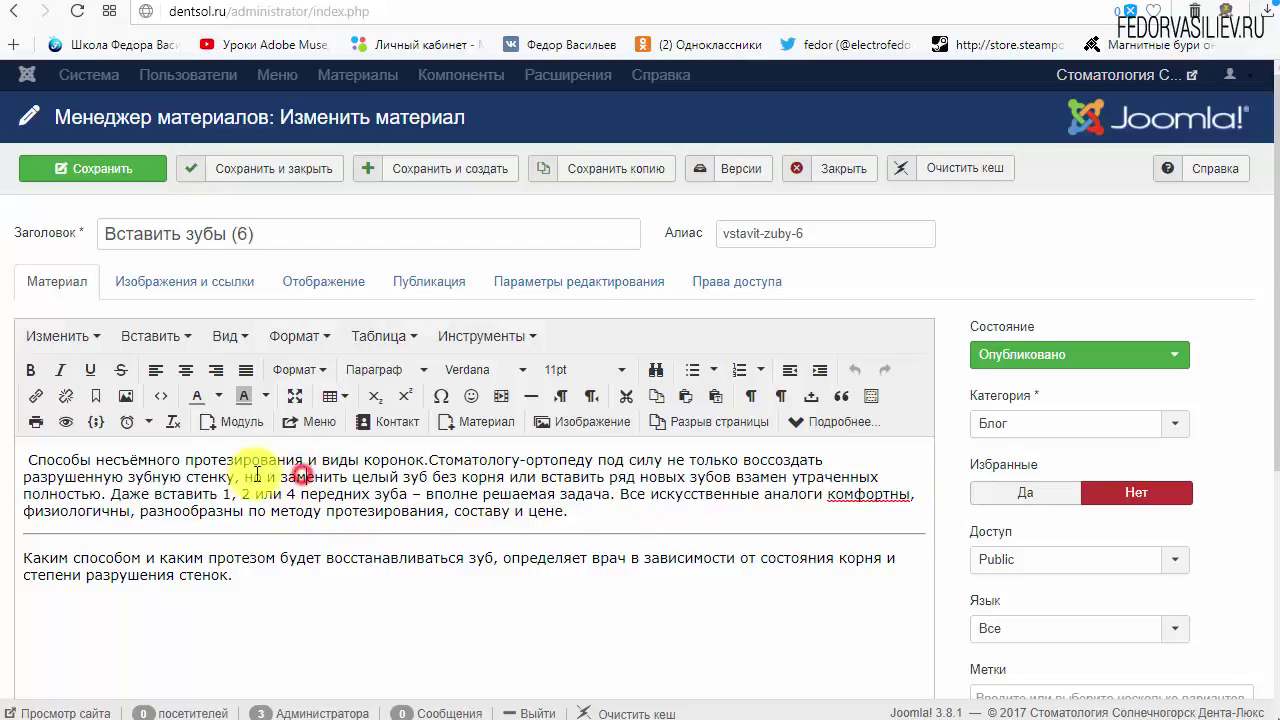
left_click_drag(280, 478, 919, 492)
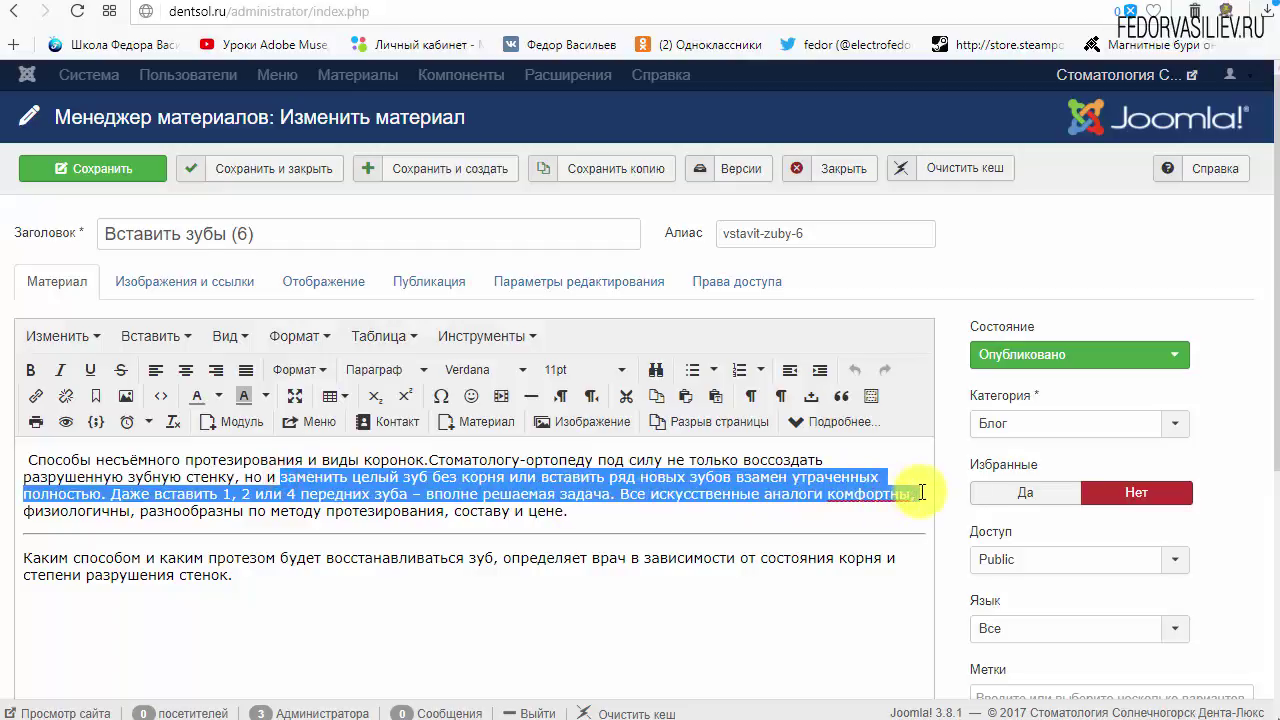
left_click(630, 290)
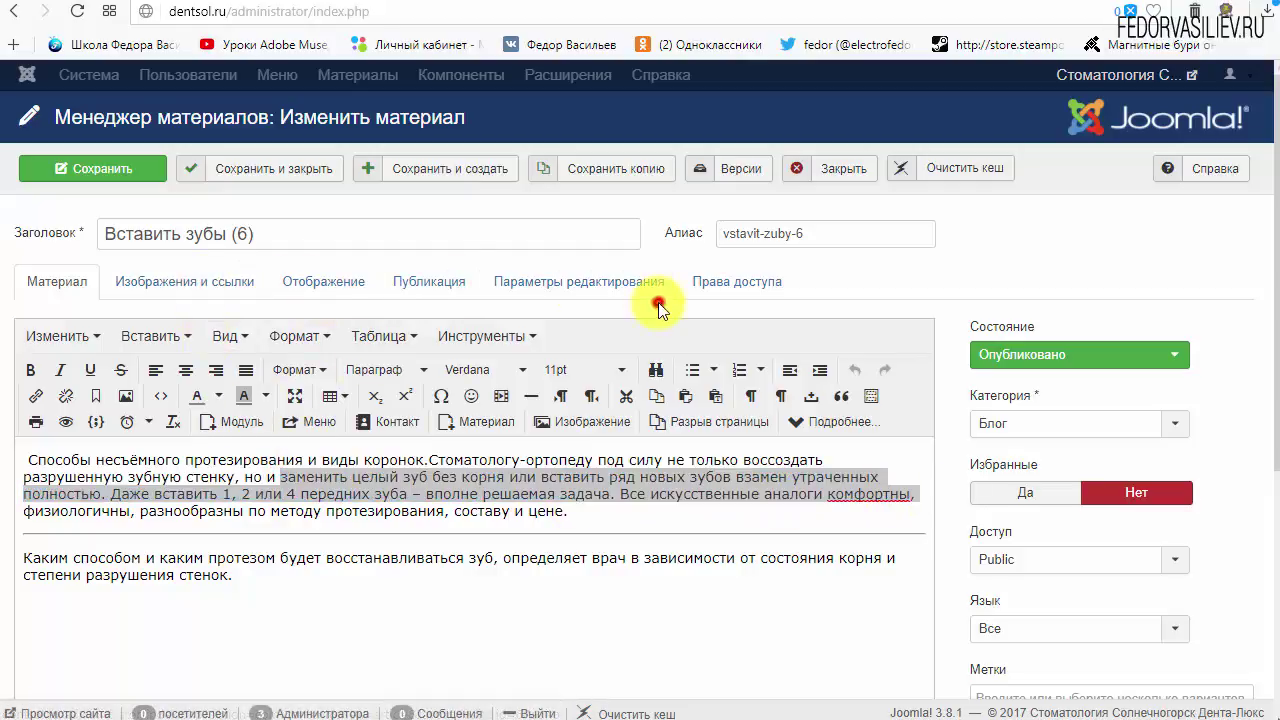
left_click(362, 281)
left_click(413, 278)
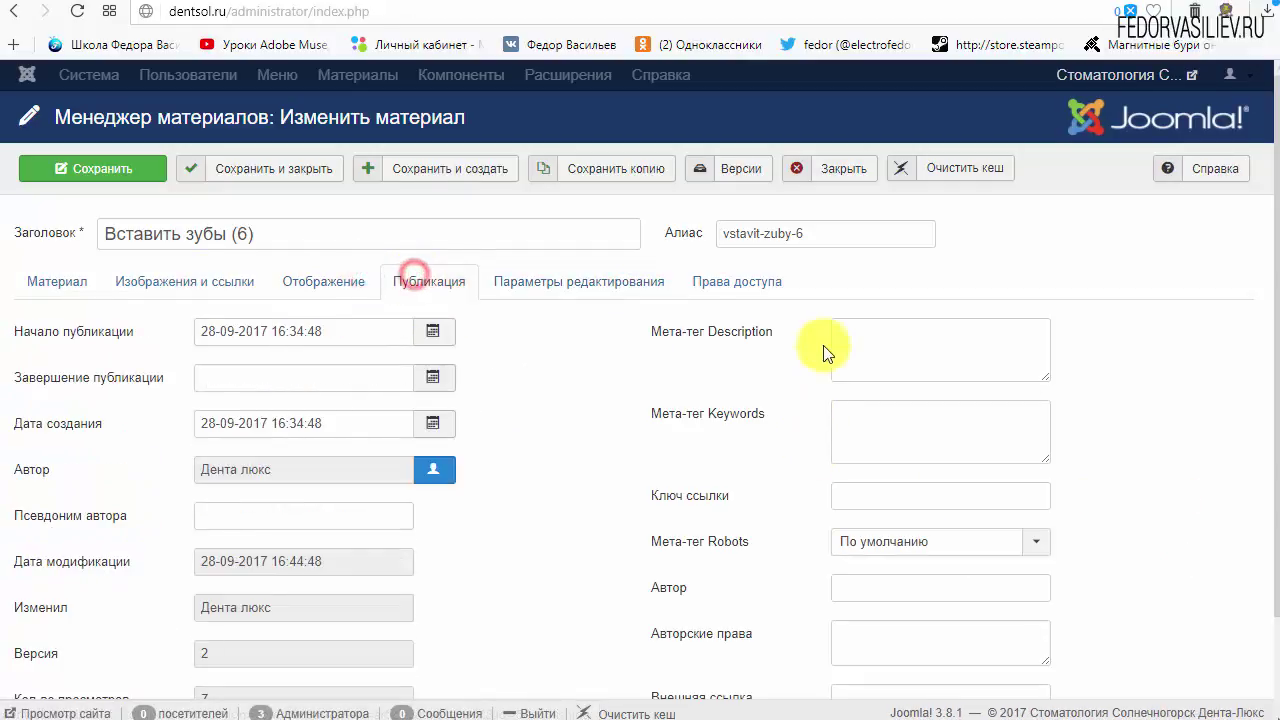
right_click(862, 343)
left_click(930, 462)
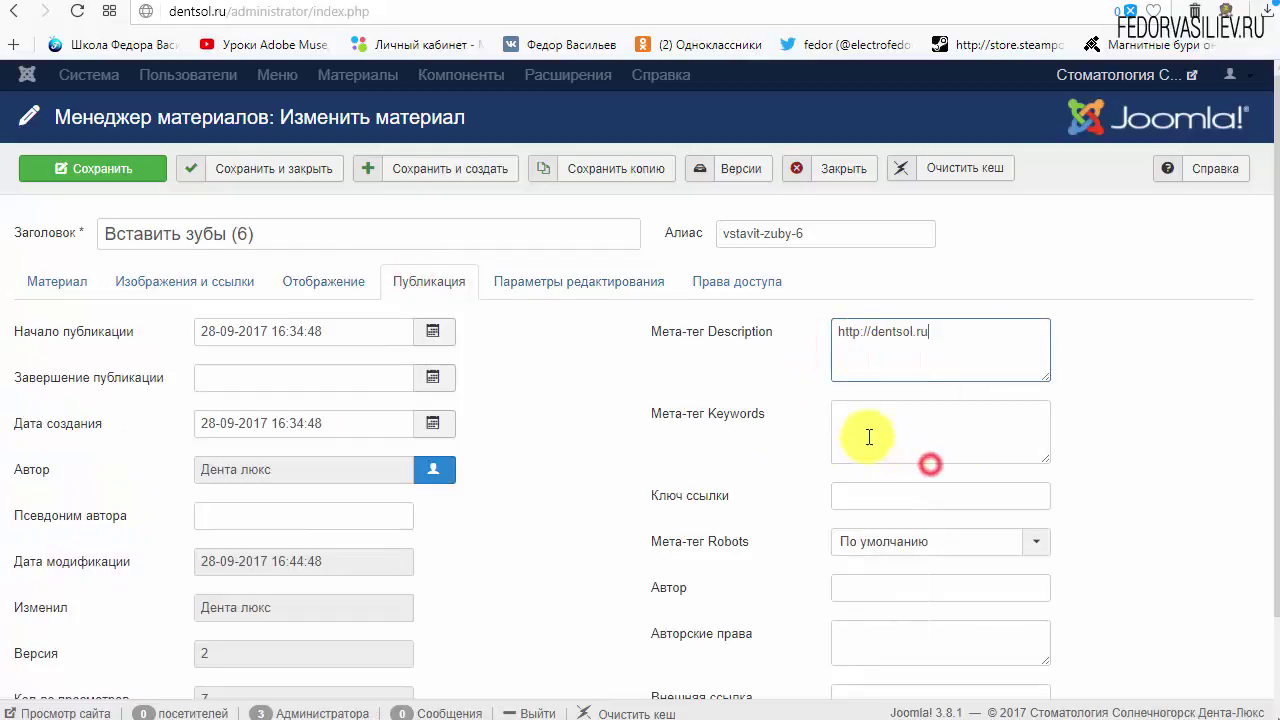
left_click_drag(951, 331, 832, 330)
key("Delete")
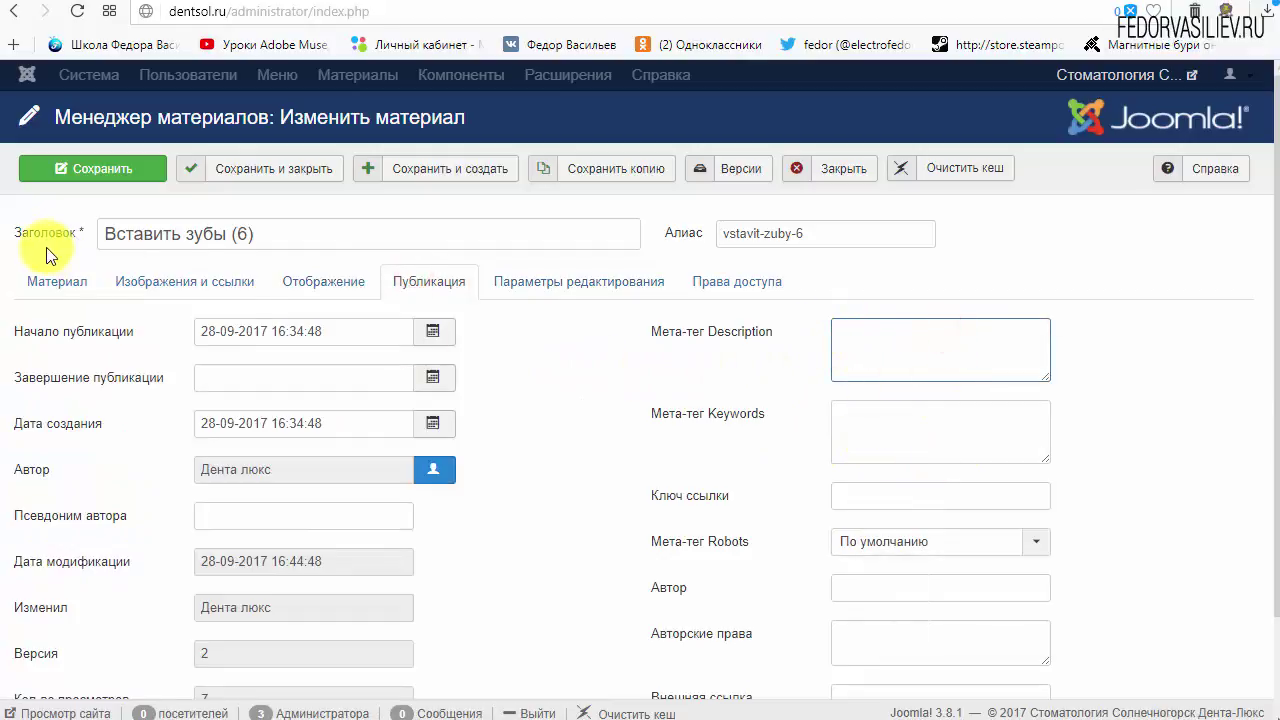
Close the article without saving and open the Главная item of Main Menu for editing
left_click(55, 290)
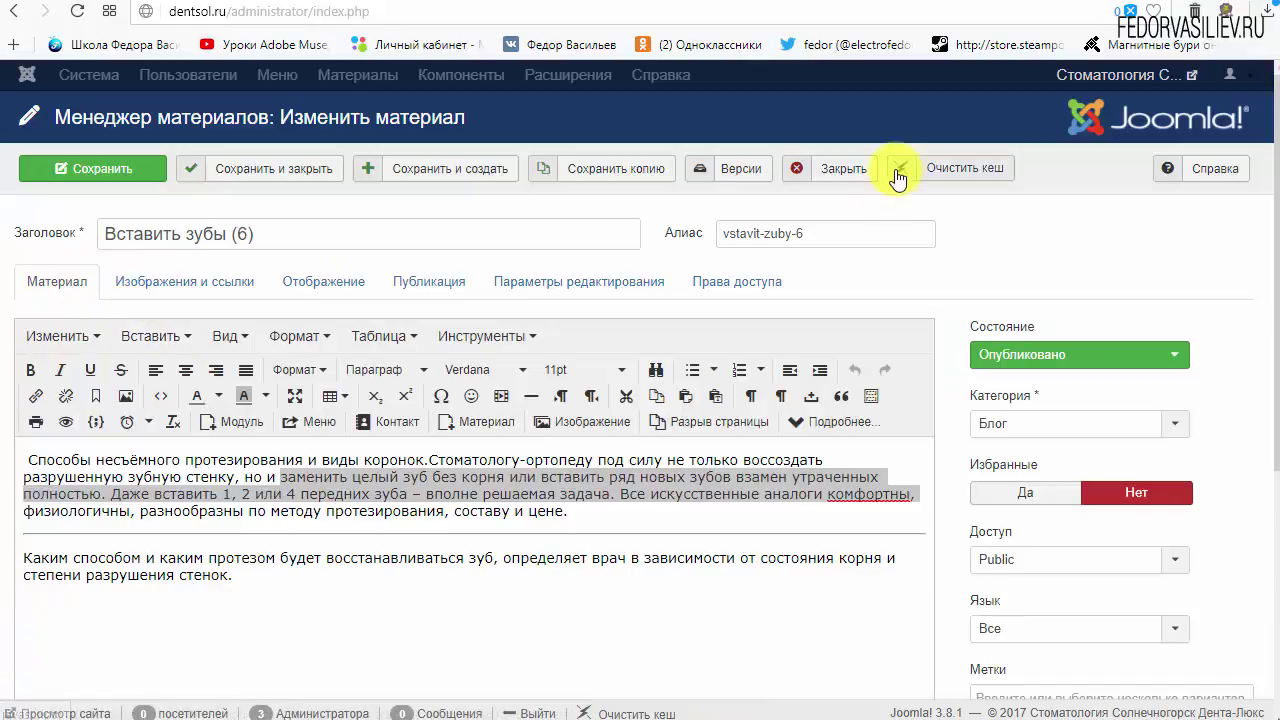
left_click(838, 178)
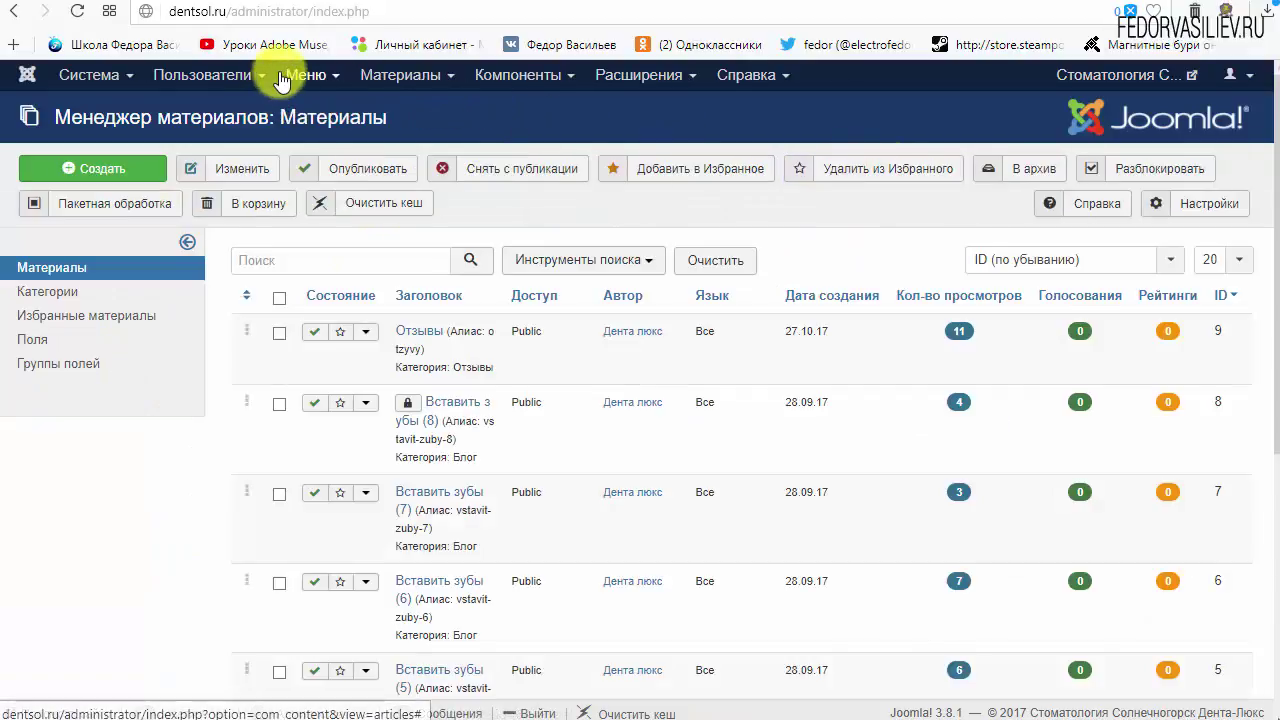
left_click(312, 78)
left_click(324, 211)
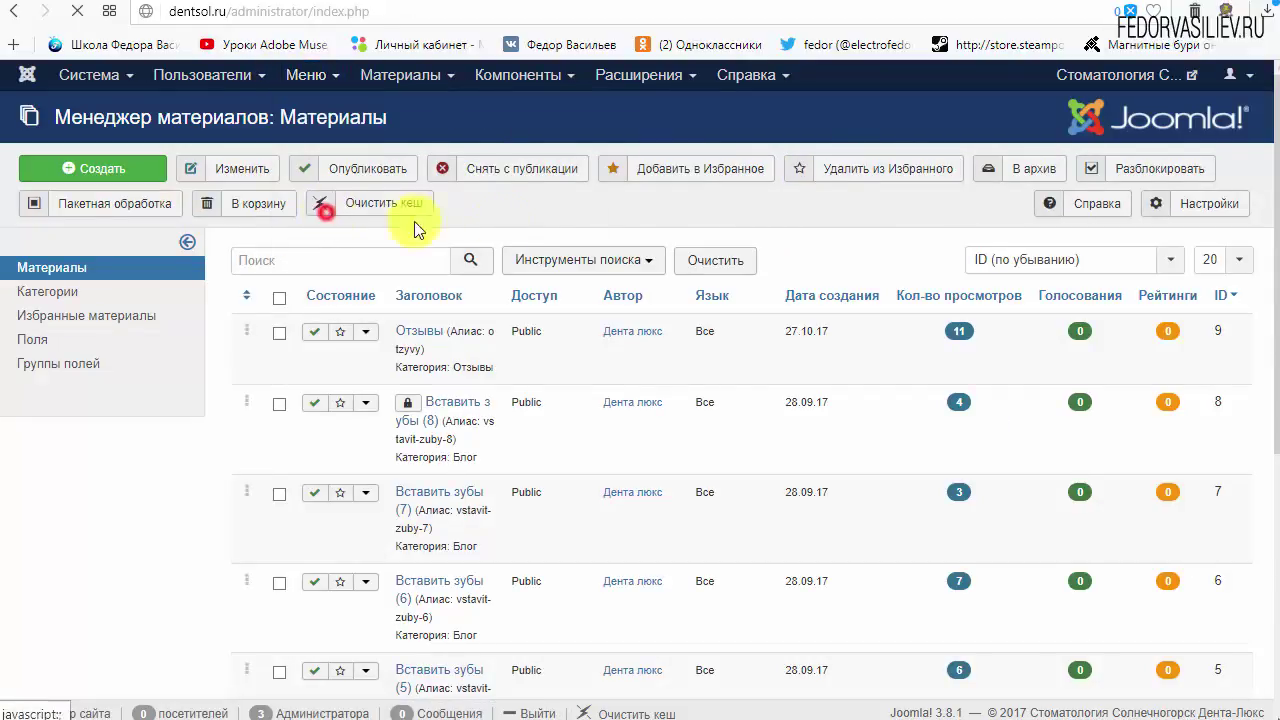
left_click(426, 364)
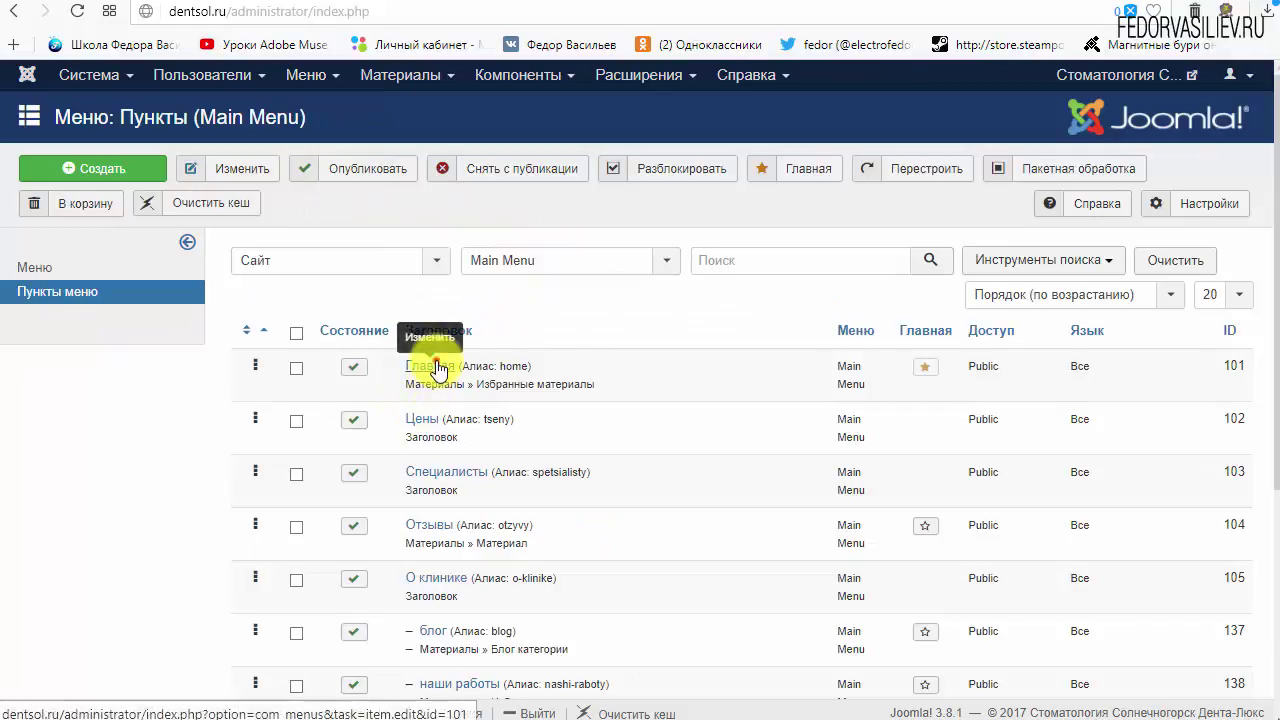
Examine the page parameters and metadata of the Главная menu item, focusing on Мета-тег Description, and close it unchanged
left_click(760, 281)
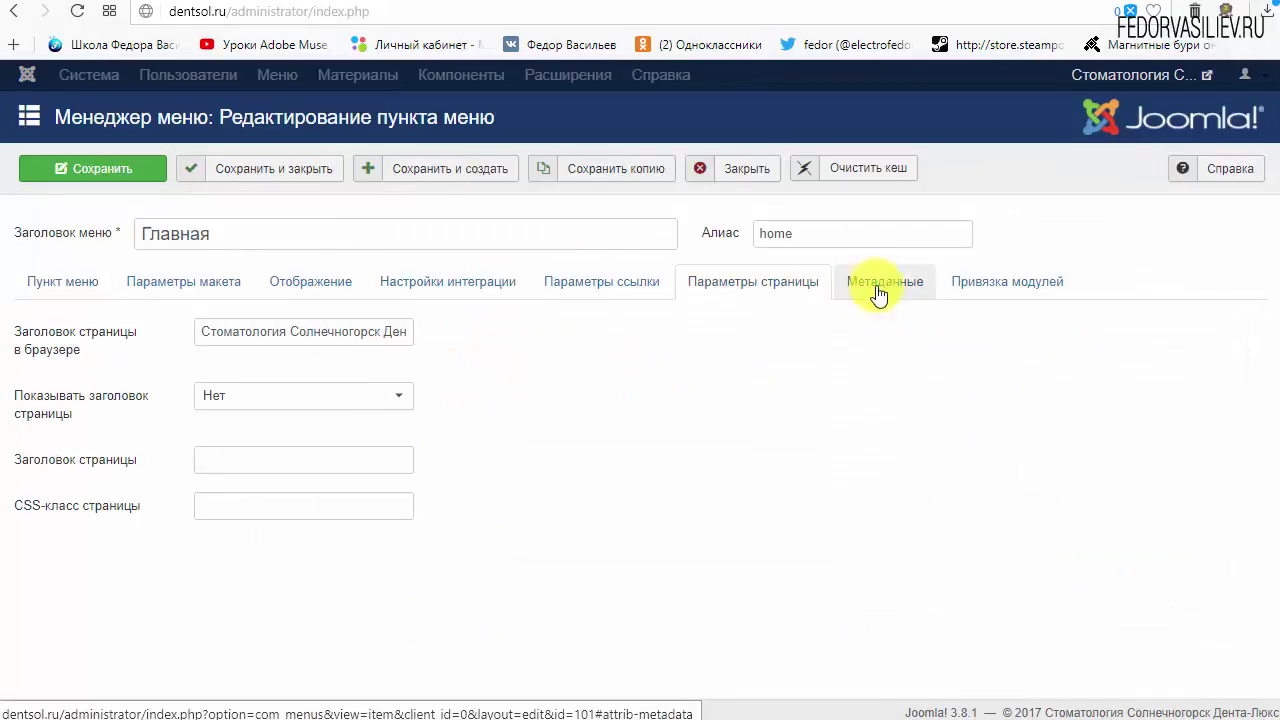
left_click(882, 283)
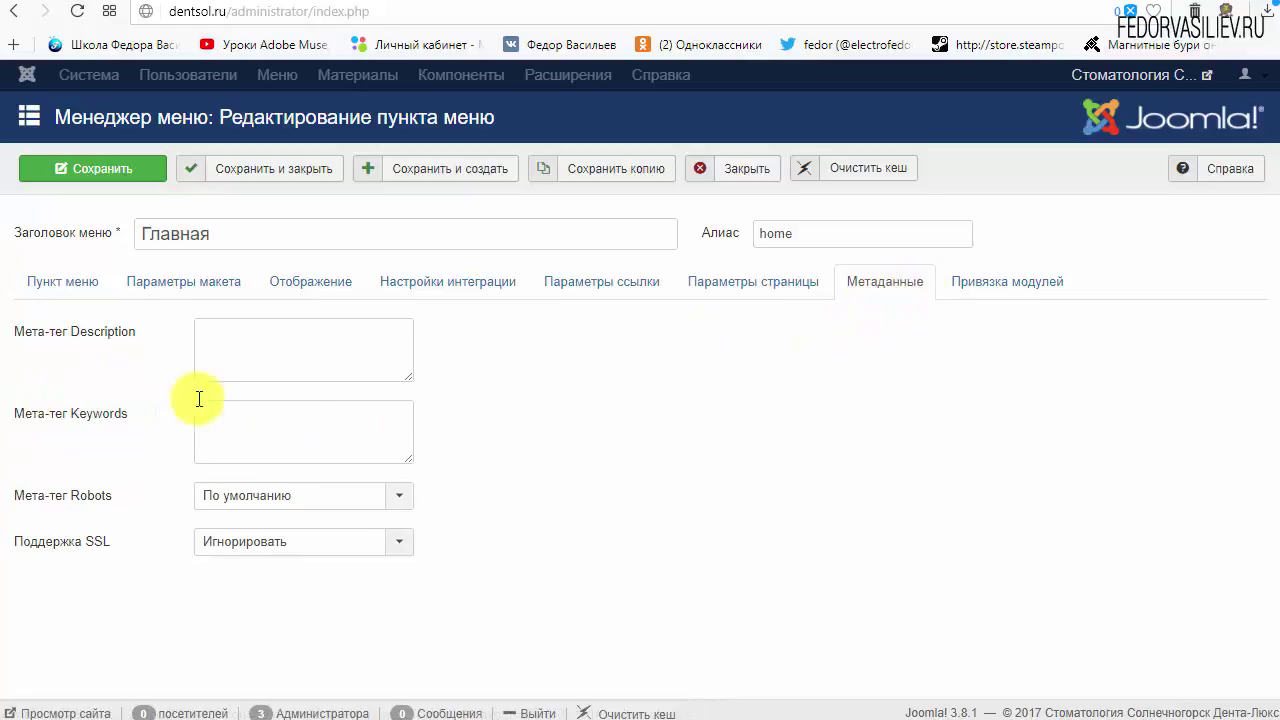
left_click_drag(150, 331, 37, 342)
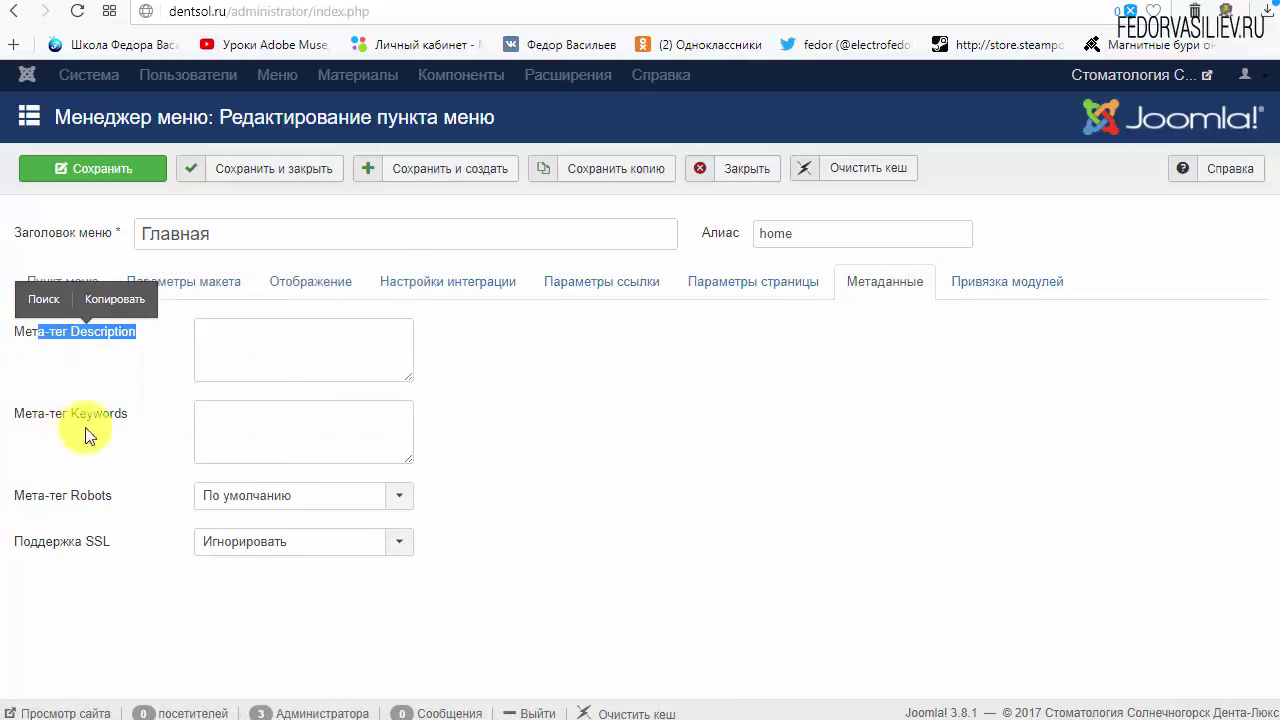
left_click(267, 363)
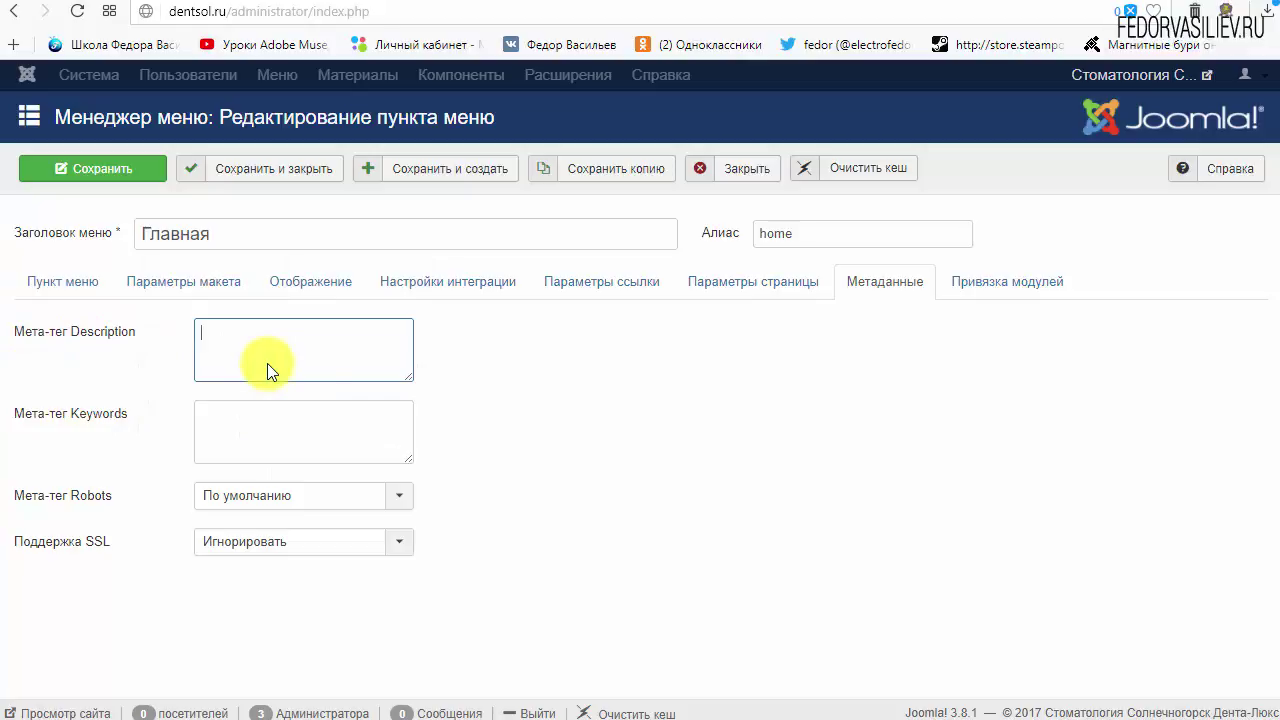
left_click_drag(404, 370, 396, 400)
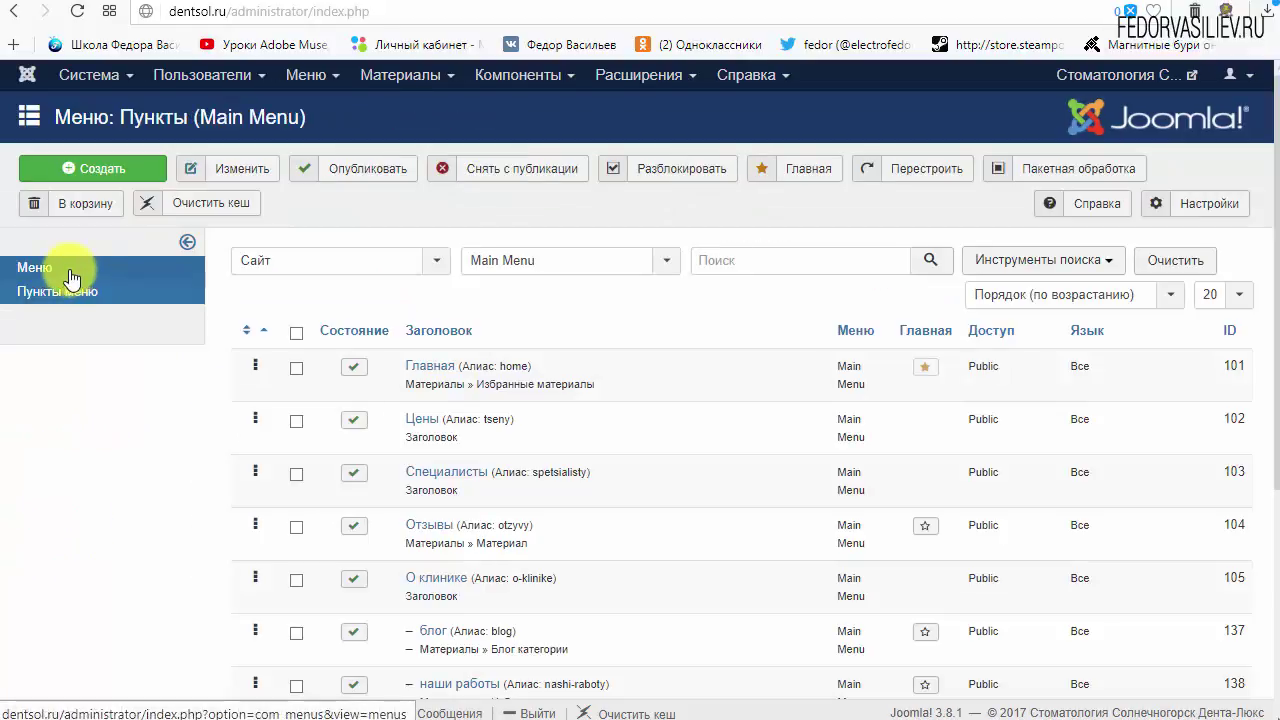
Open the overview of all site menus and display the options for managing extensions
left_click(24, 272)
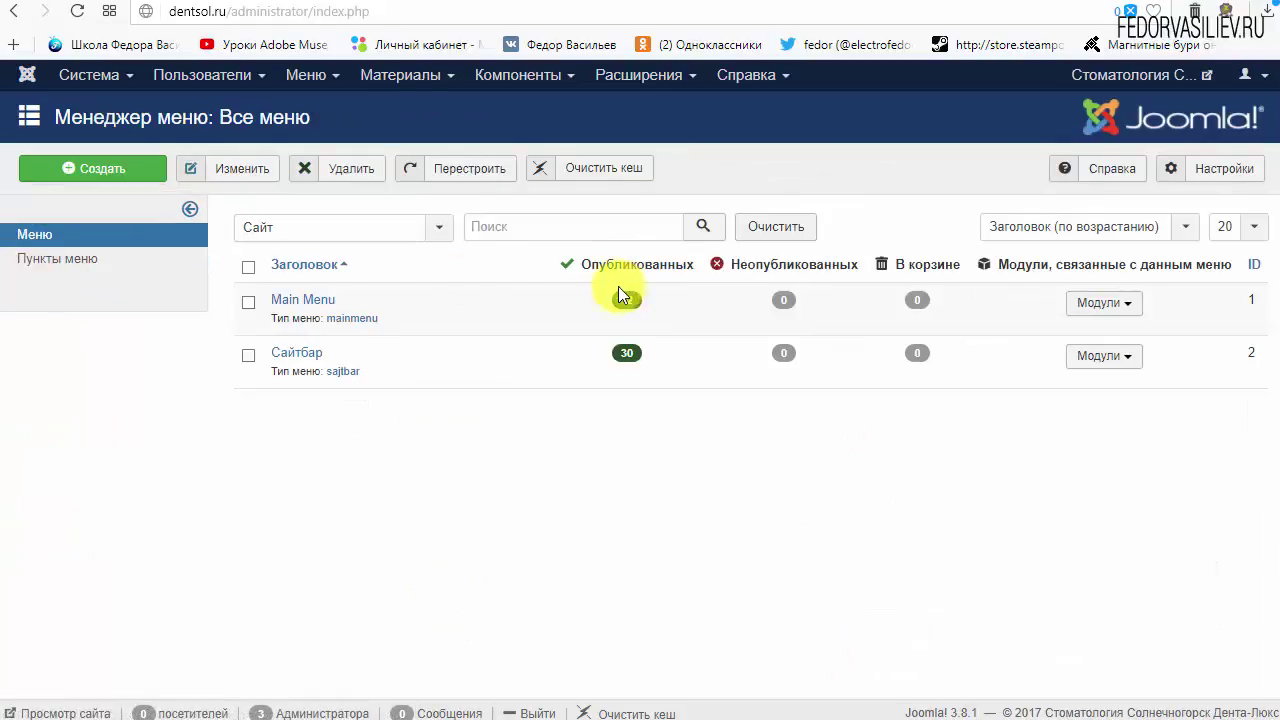
left_click(525, 80)
left_click(640, 75)
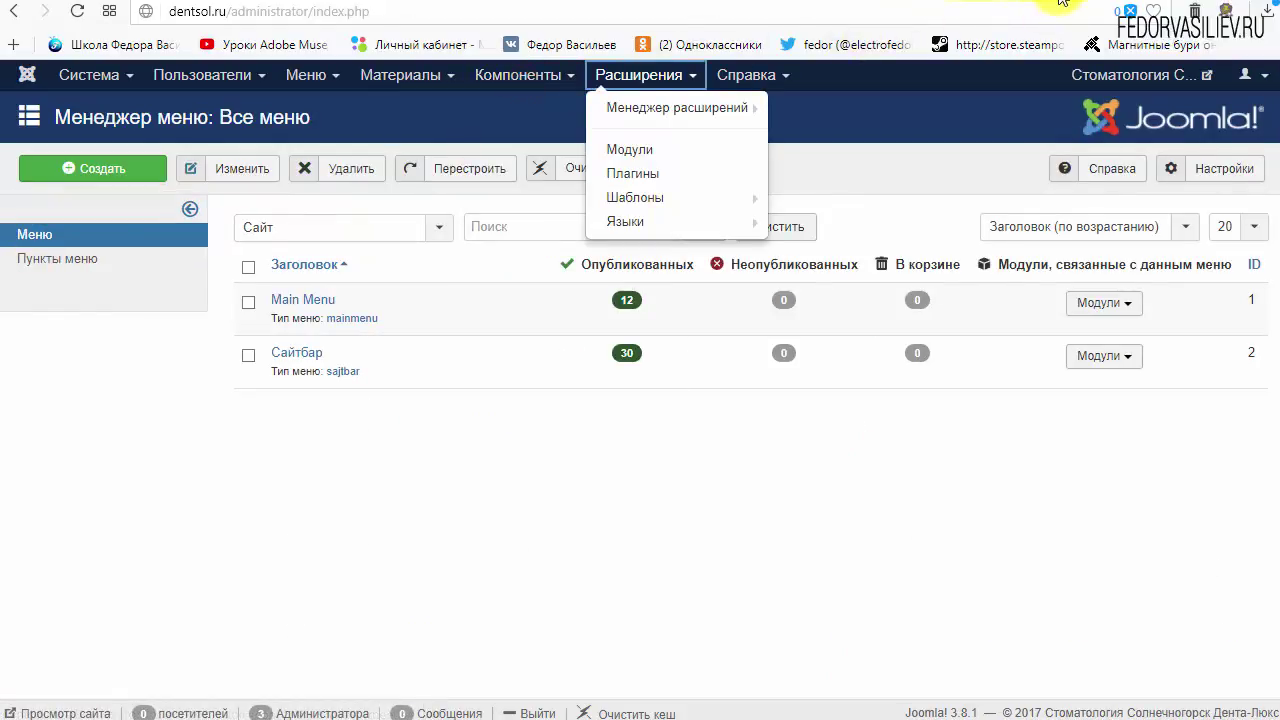
Switch to the dentsol.ru homepage and look through its blocks, from the image slider down to the map
left_click(1062, 2)
scroll(901, 312, "down", 10)
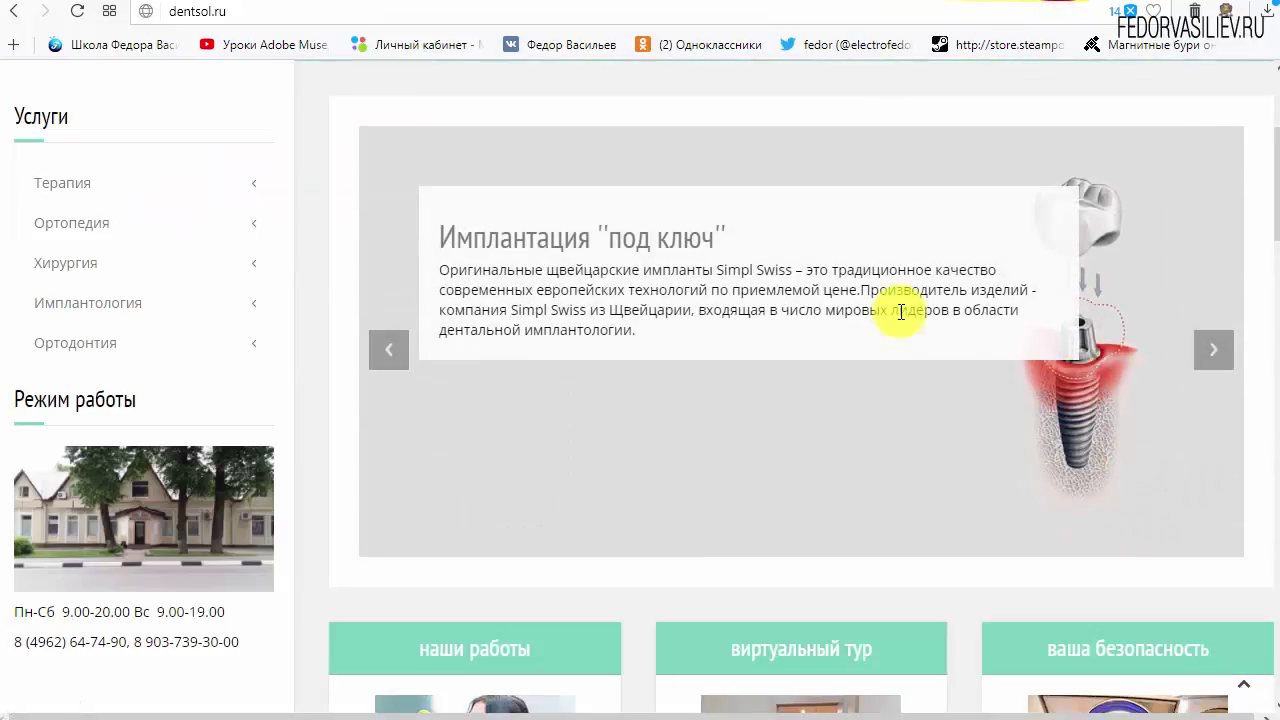
scroll(897, 311, "down", 9)
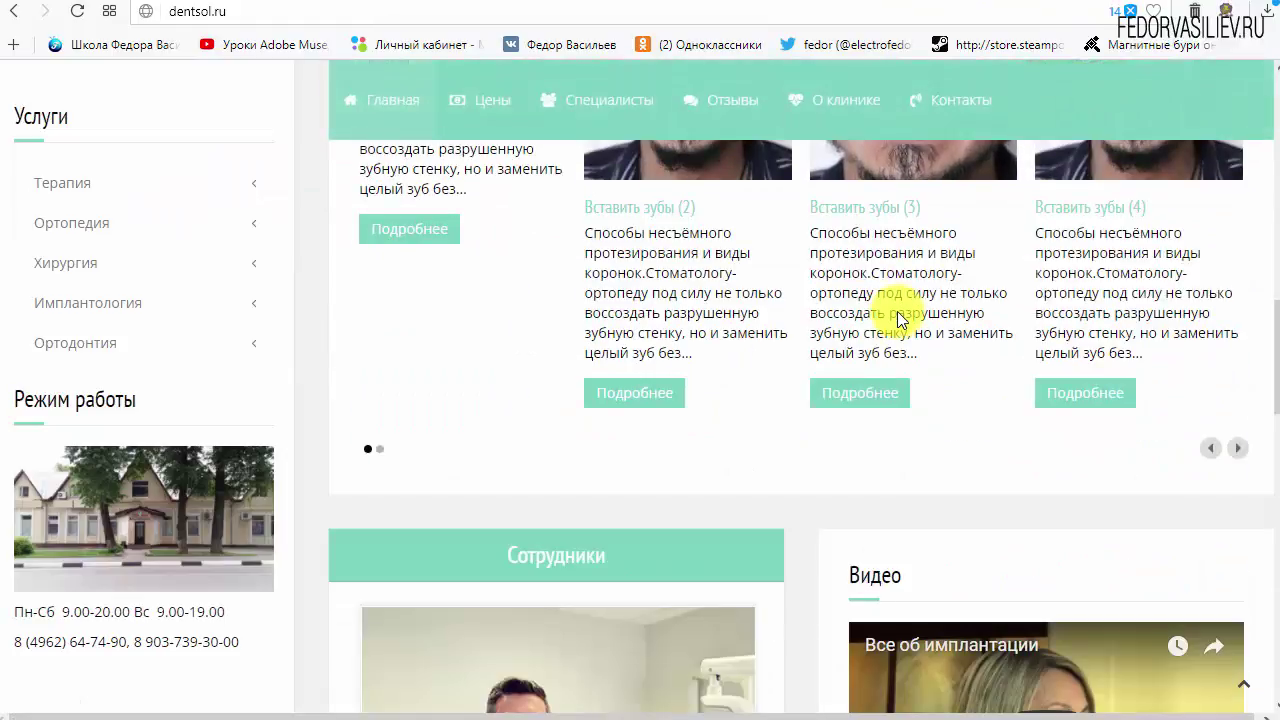
scroll(838, 318, "down", 9)
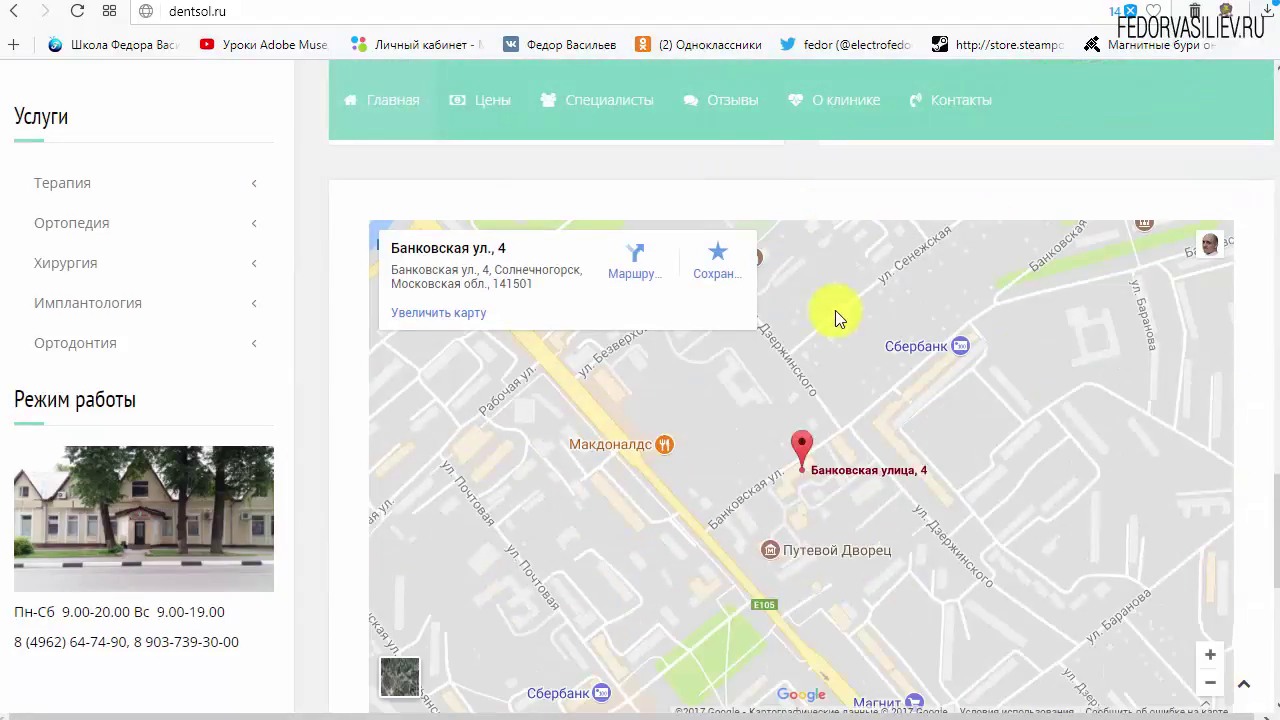
scroll(655, 395, "up", 7)
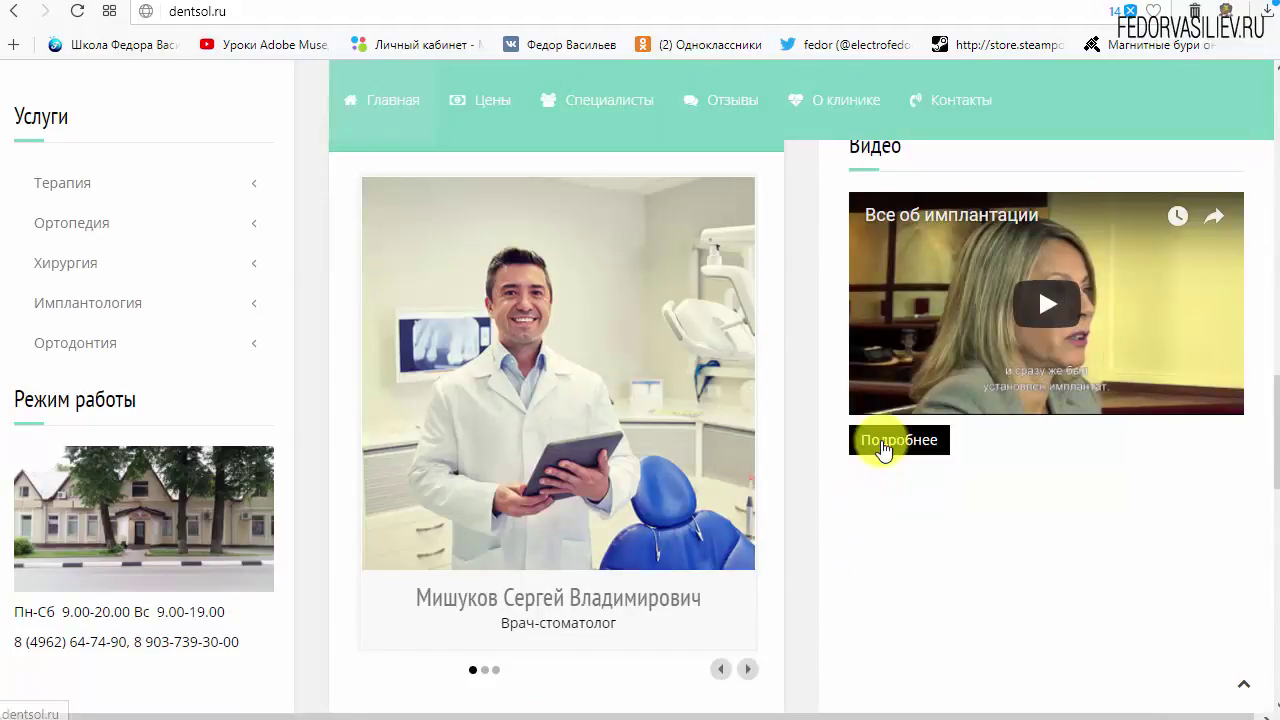
scroll(880, 460, "up", 4)
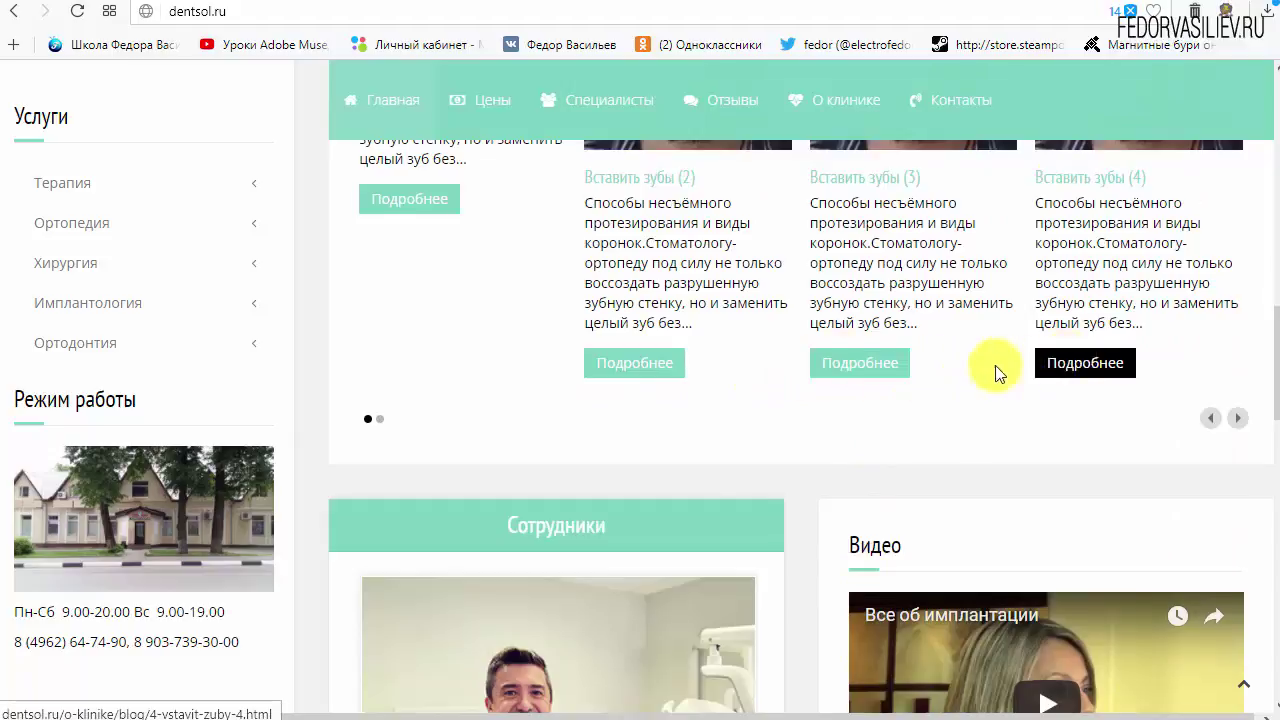
scroll(666, 449, "up", 3)
Examine the Видео block and page through the slides of the Сотрудники block on the homepage
scroll(671, 357, "down", 6)
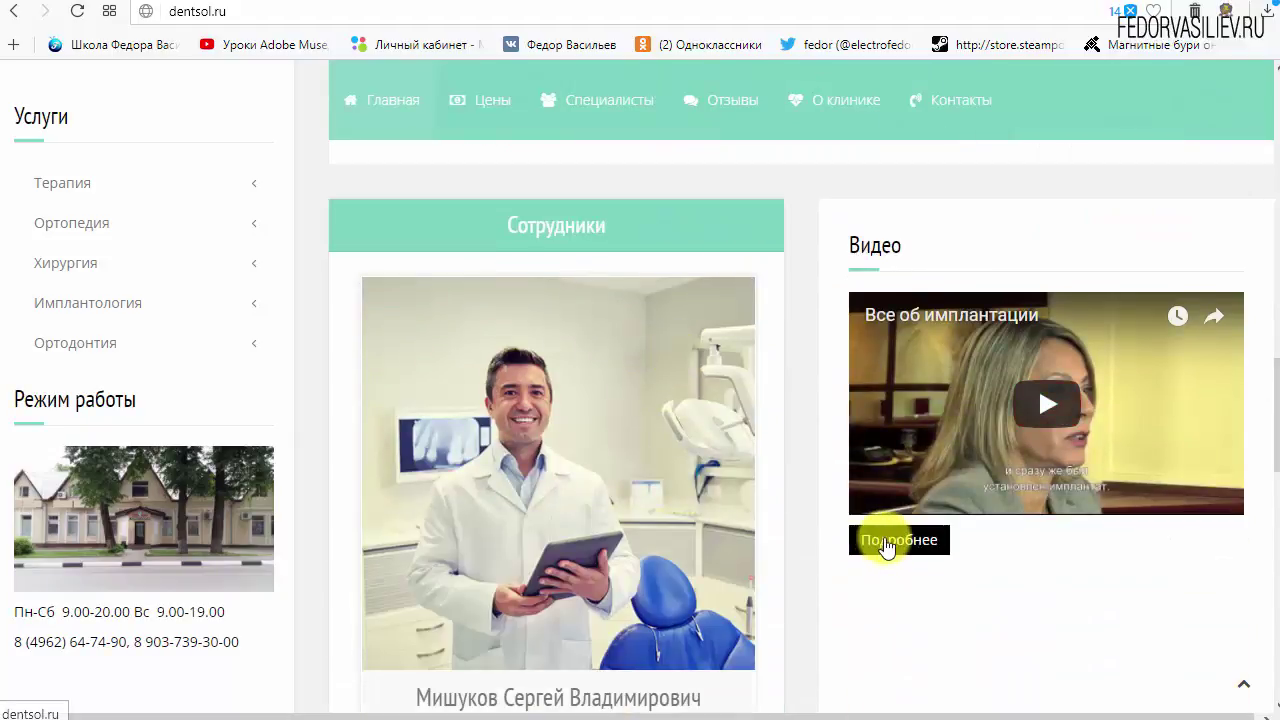
scroll(855, 562, "down", 3)
left_click(749, 470)
scroll(757, 486, "up", 3)
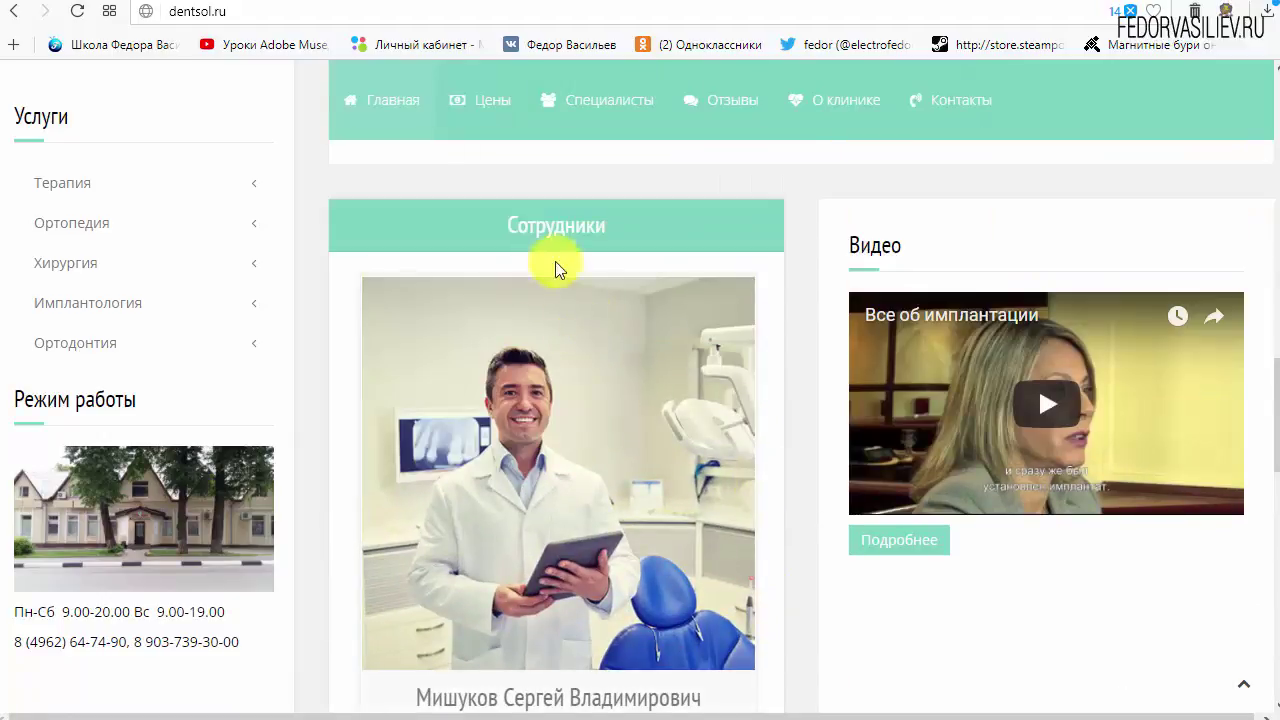
scroll(608, 500, "down", 3)
left_click(749, 478)
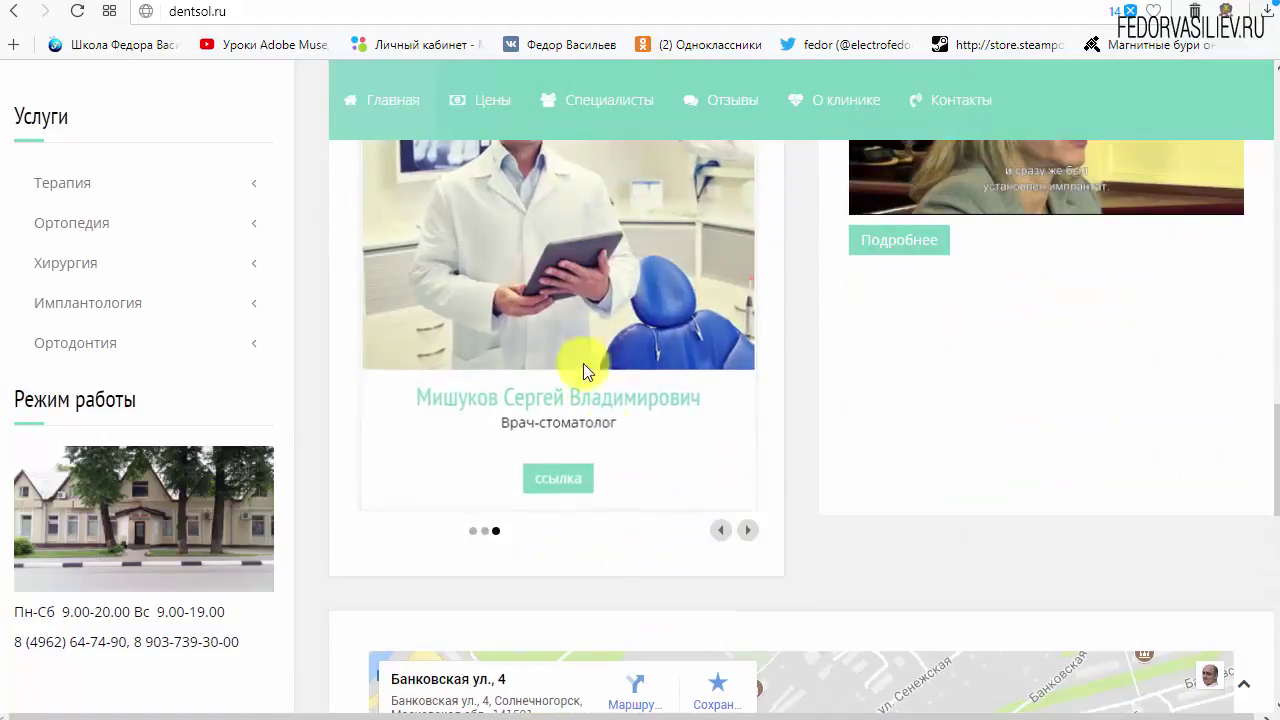
scroll(642, 520, "up", 1)
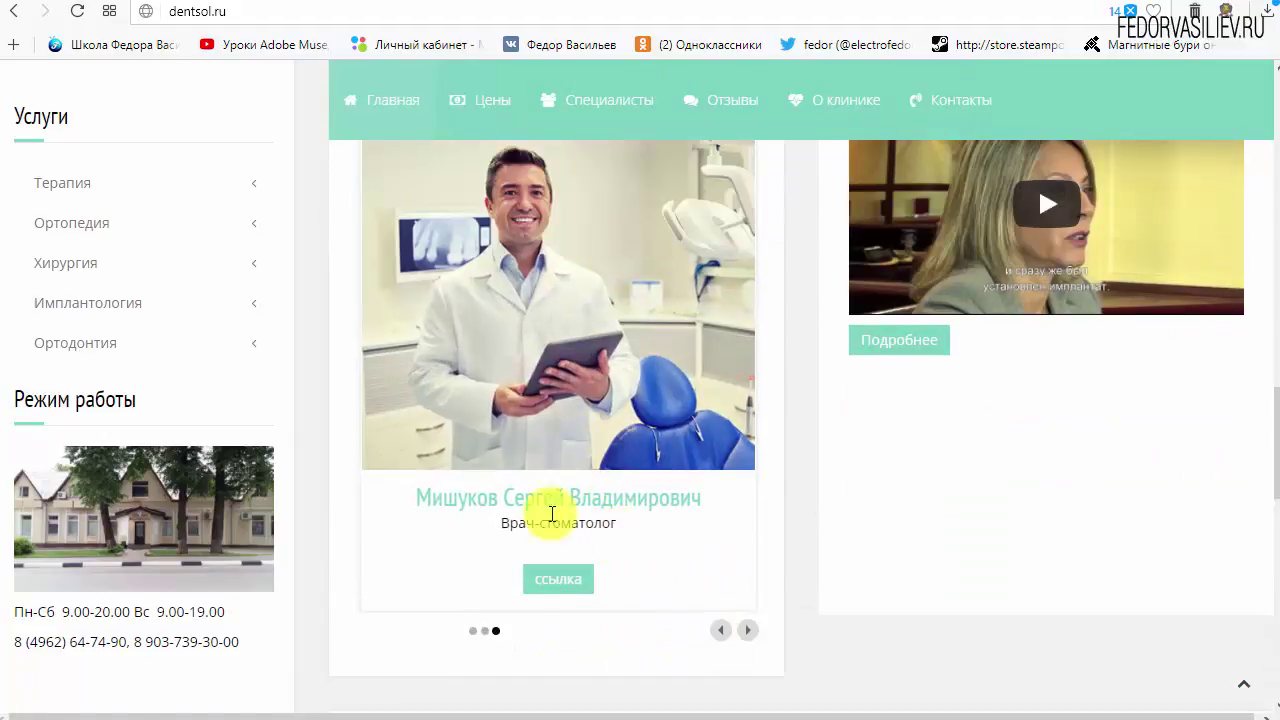
left_click(748, 630)
scroll(593, 387, "up", 3)
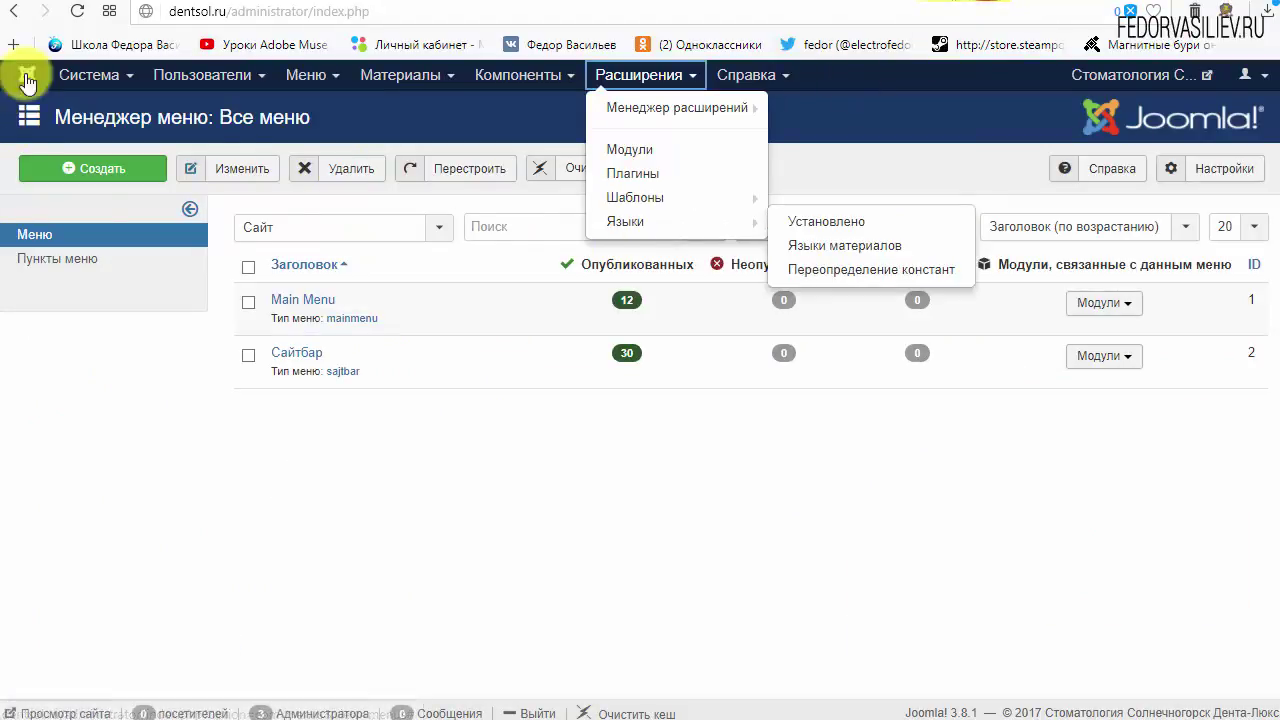
Switch back to the Joomla administration and open its control panel
left_click(72, 88)
left_click(98, 90)
left_click(60, 103)
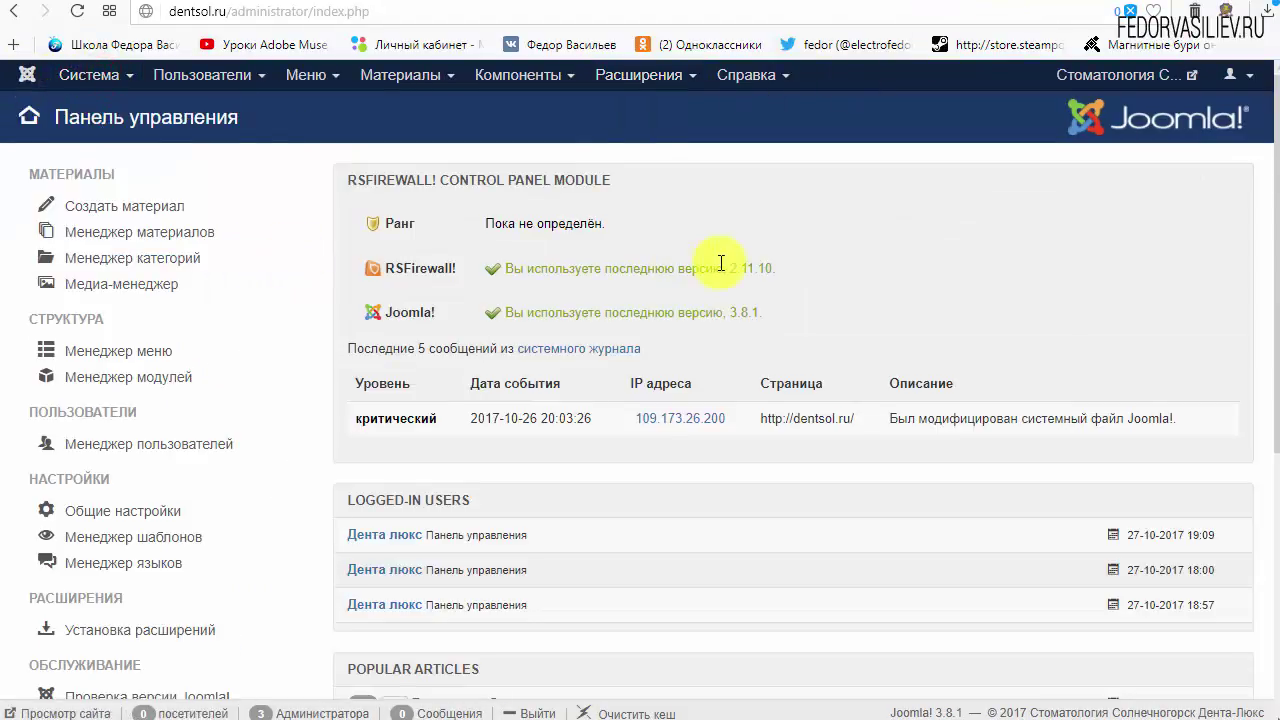